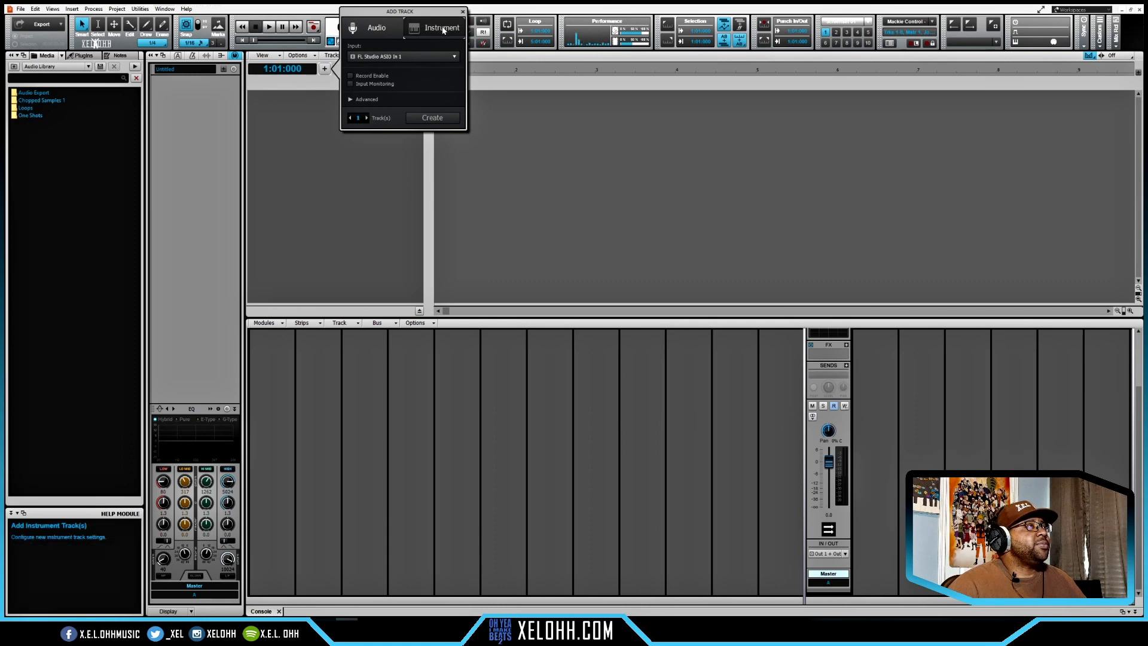
# - Add an Iota Mini instrument track to the project
pyautogui.click(432, 138)
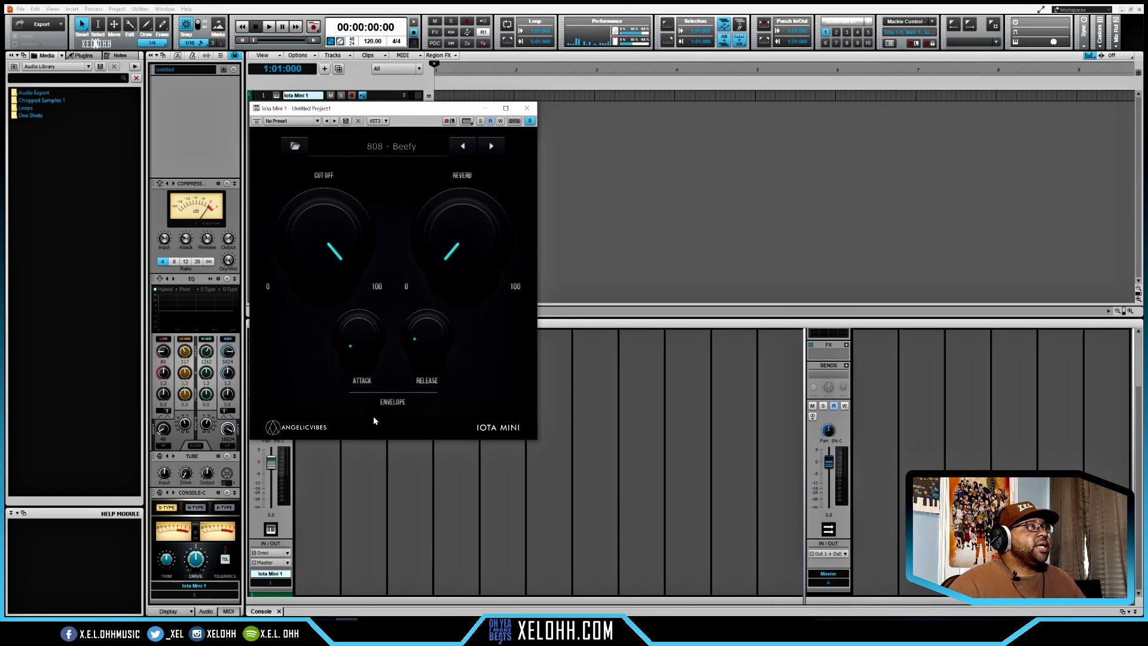
# - Load the Guitar - Comedy Club sound in Iota Mini and try out its cutoff and reverb controls
pyautogui.click(418, 147)
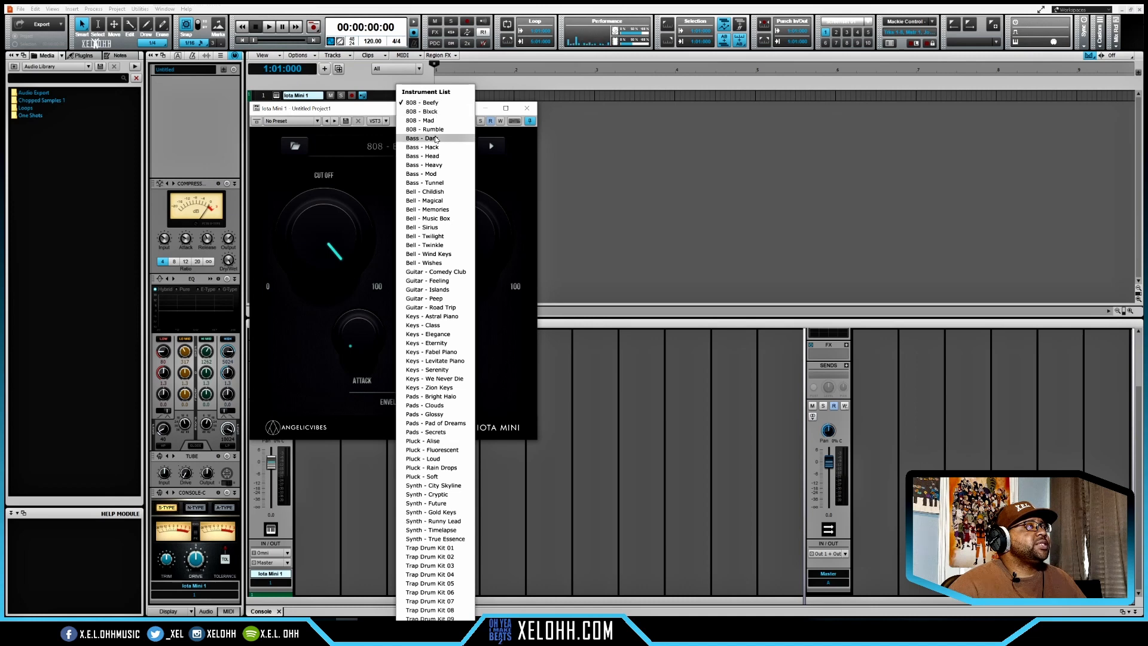
pyautogui.click(384, 147)
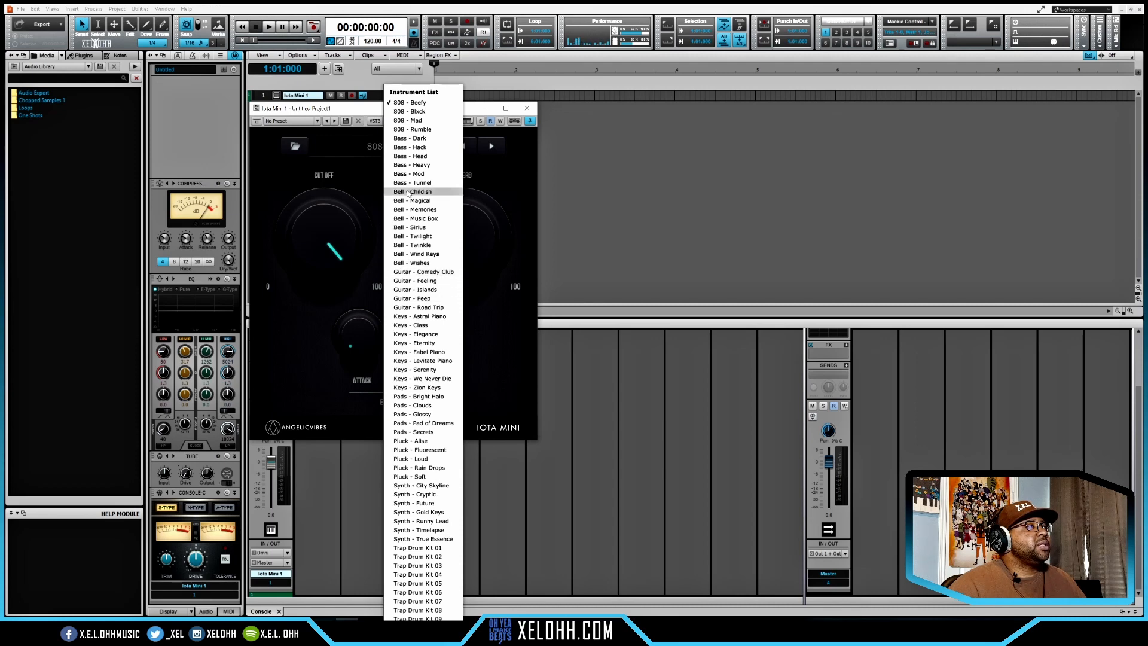
pyautogui.click(415, 276)
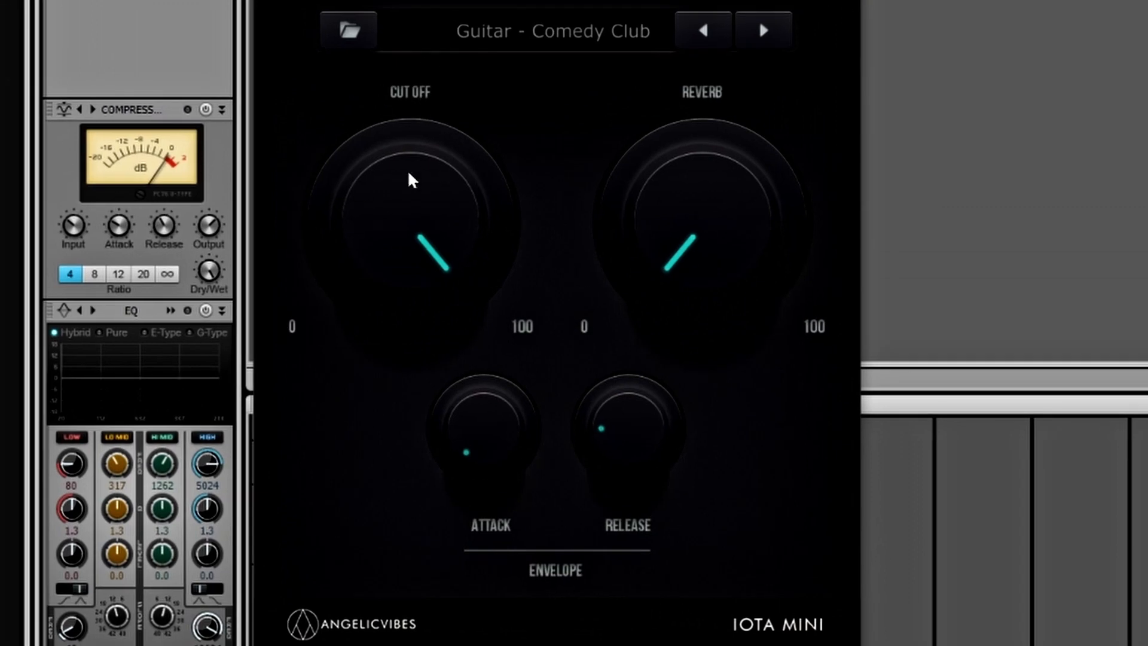
pyautogui.moveTo(402, 218); pyautogui.dragTo(423, 141)
pyautogui.moveTo(712, 244)
pyautogui.mouseDown()
pyautogui.moveTo(712, 197)
pyautogui.moveTo(705, 263)
pyautogui.mouseUp()
# - Load Trap Drum Kit 01, audition its clap and perc pads, and switch to Trap Drum Kit 02
pyautogui.click(569, 37)
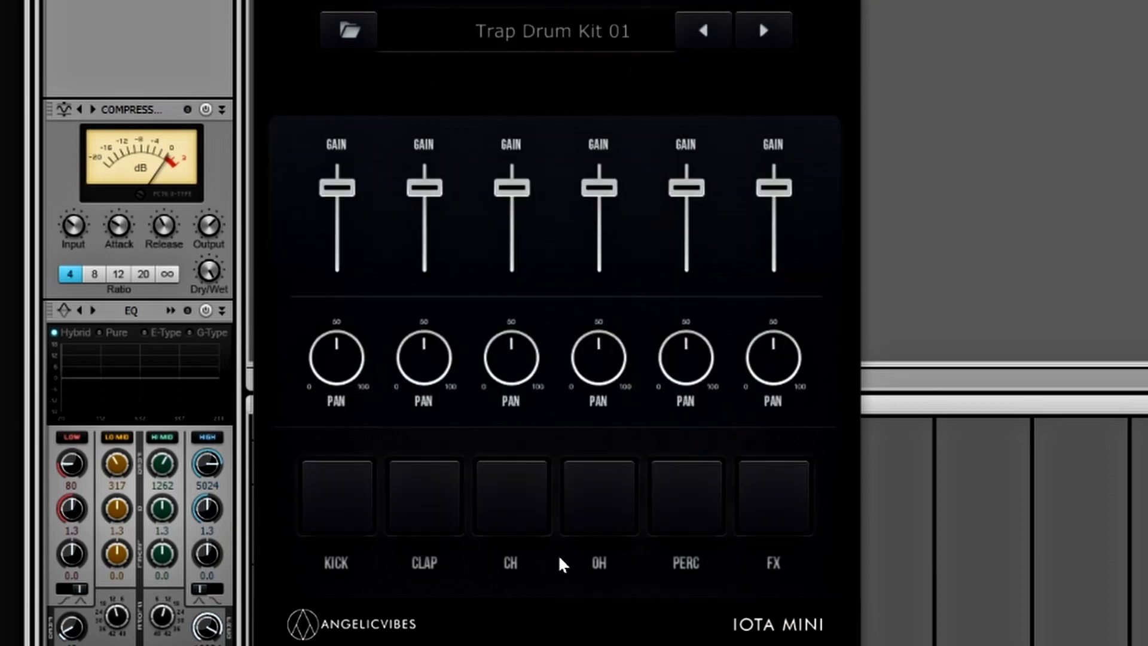
pyautogui.click(405, 513)
pyautogui.click(652, 499)
pyautogui.click(763, 33)
pyautogui.click(606, 33)
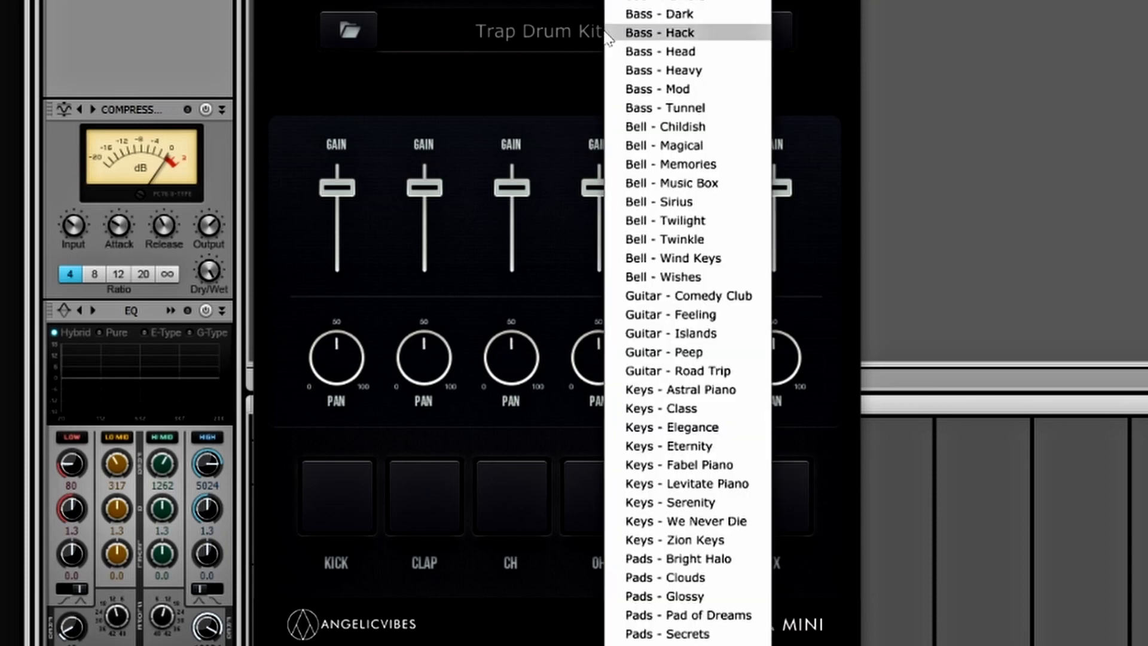
pyautogui.click(551, 33)
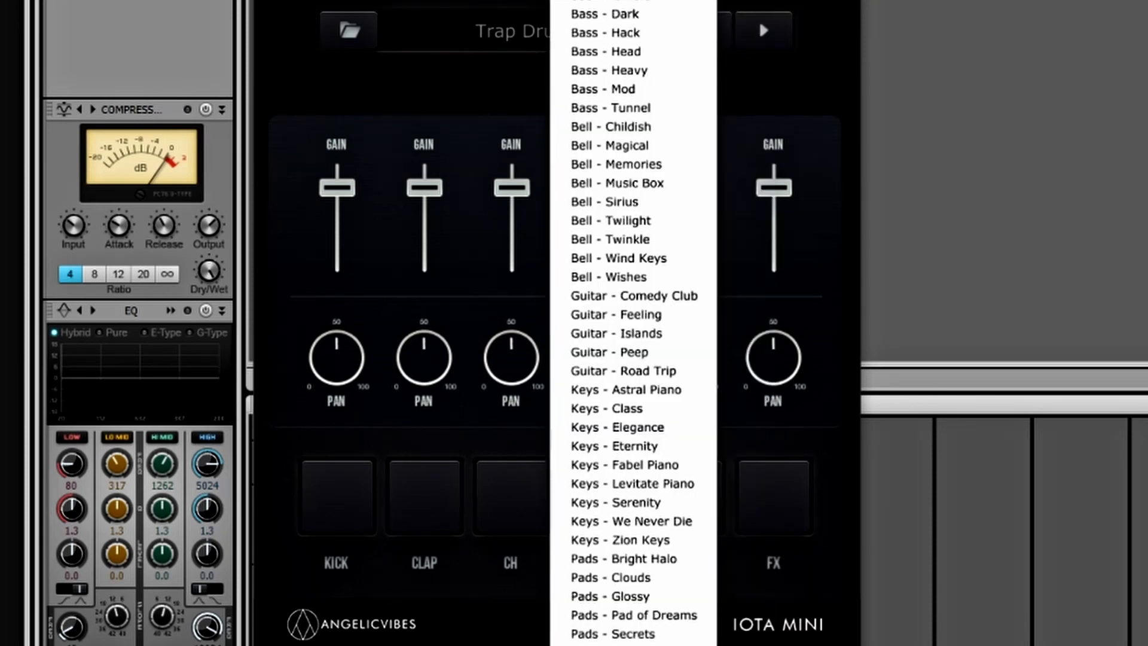
pyautogui.press('Escape')
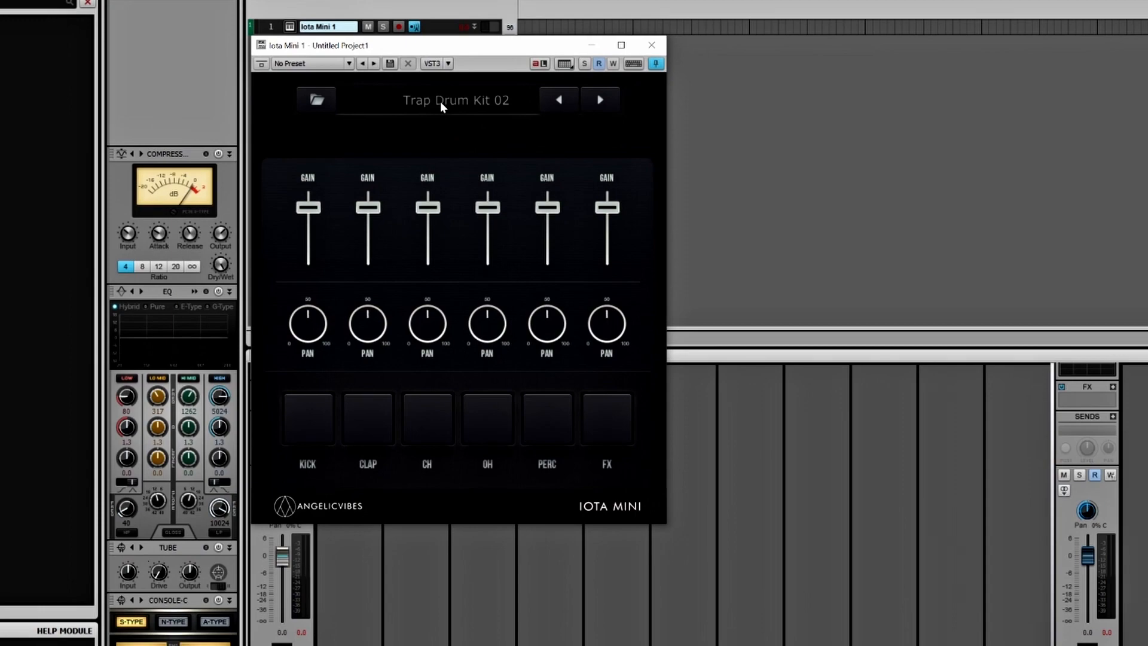
# - Load the Bell - Childish sound in Iota Mini and set the project tempo to 160
pyautogui.click(440, 101)
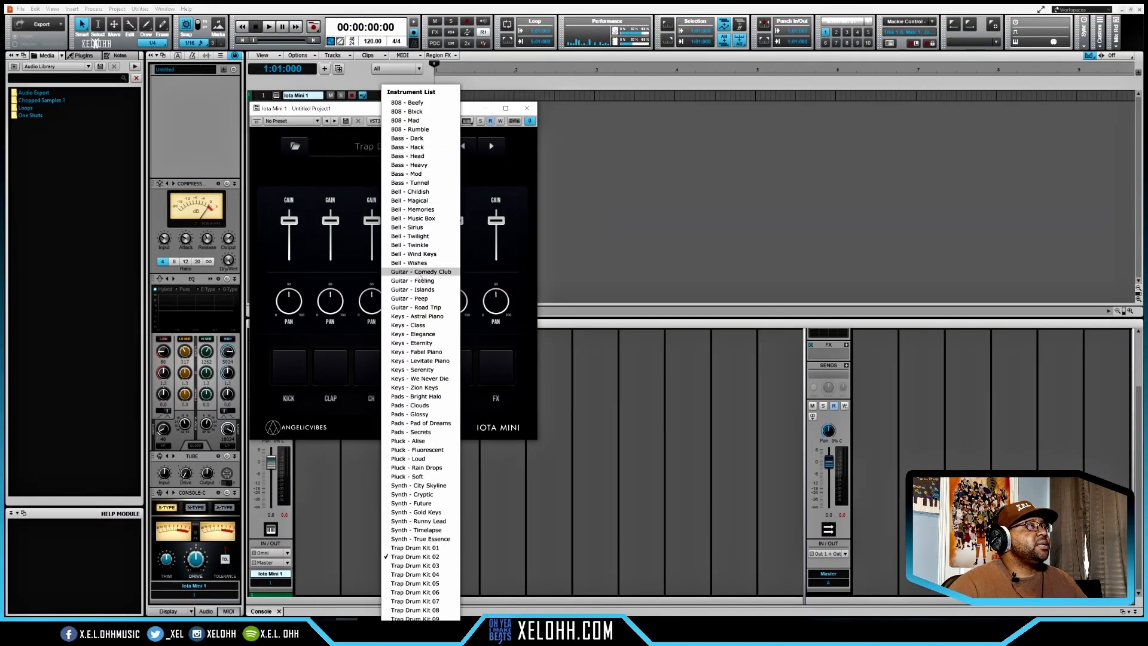
pyautogui.click(414, 191)
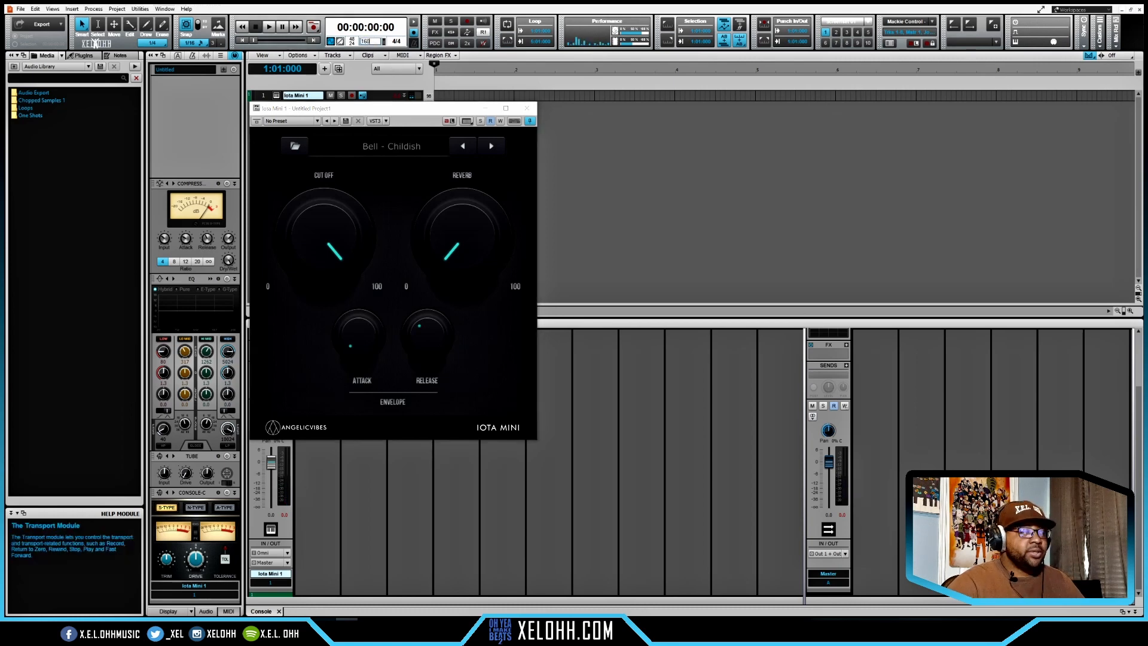
pyautogui.press('Return')
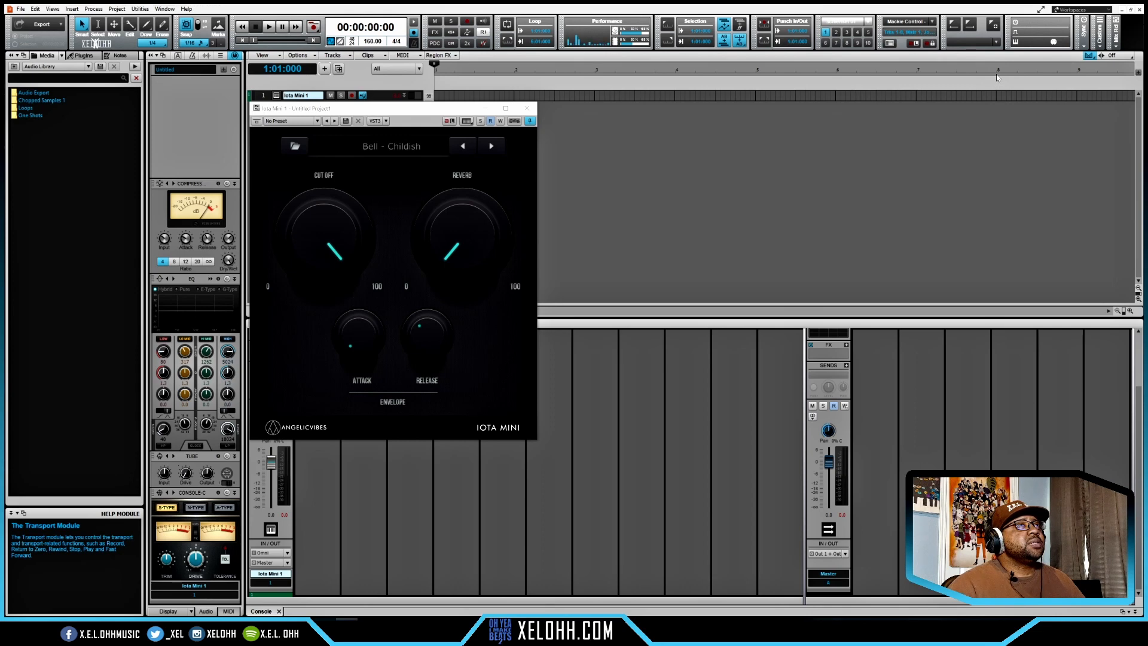
# - Set the loop region from bar 1 to bar 8 with looping enabled
pyautogui.moveTo(997, 75); pyautogui.dragTo(419, 100)
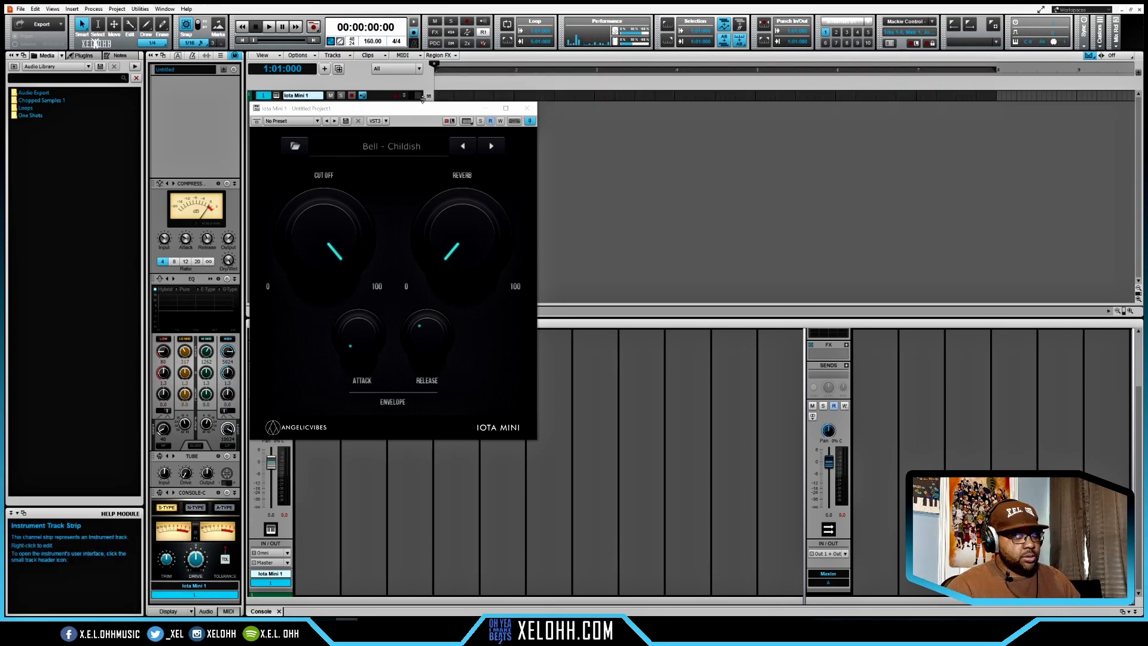
pyautogui.press('/')
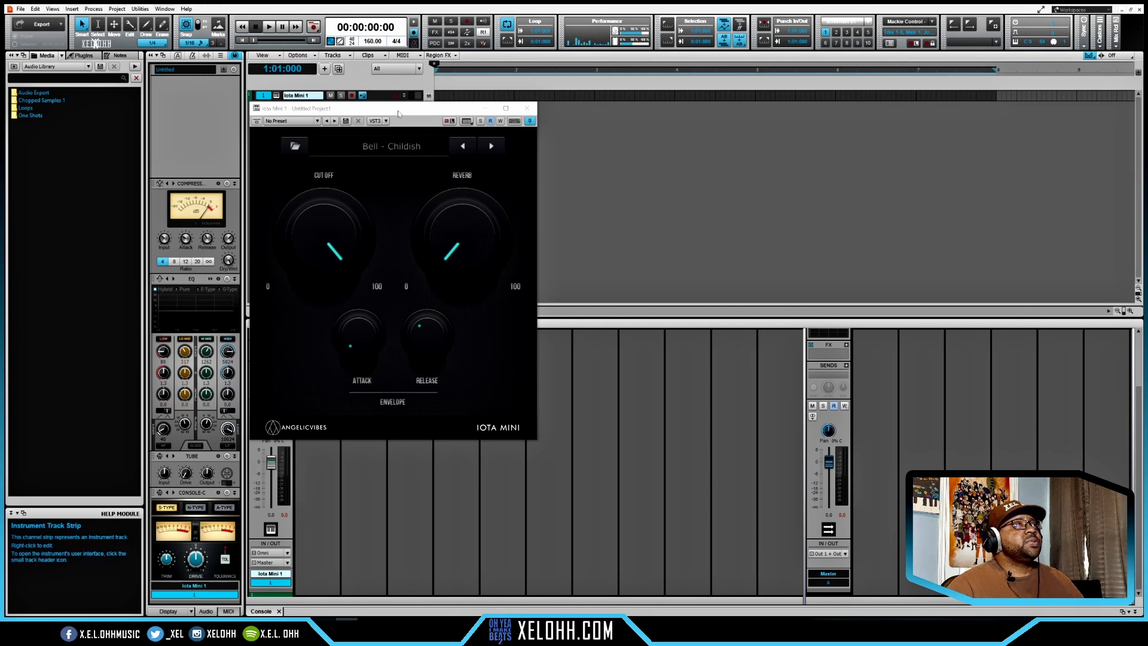
# - Open the Iota Mini track in the Piano Roll and close the instrument's window
pyautogui.doubleClick(441, 96)
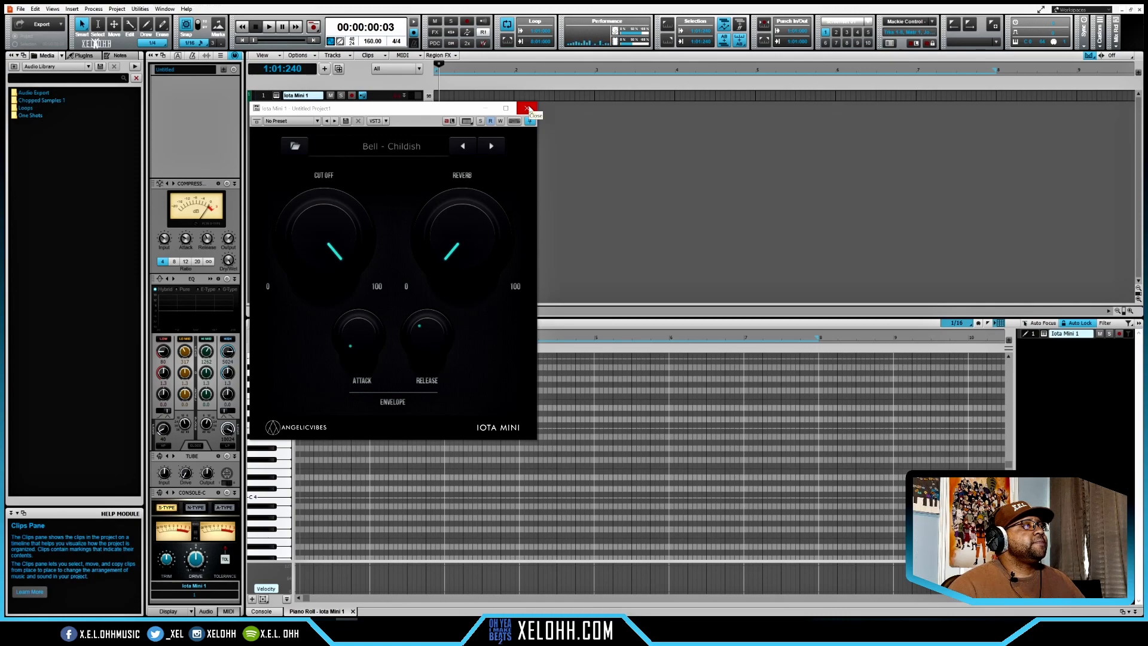
pyautogui.click(528, 109)
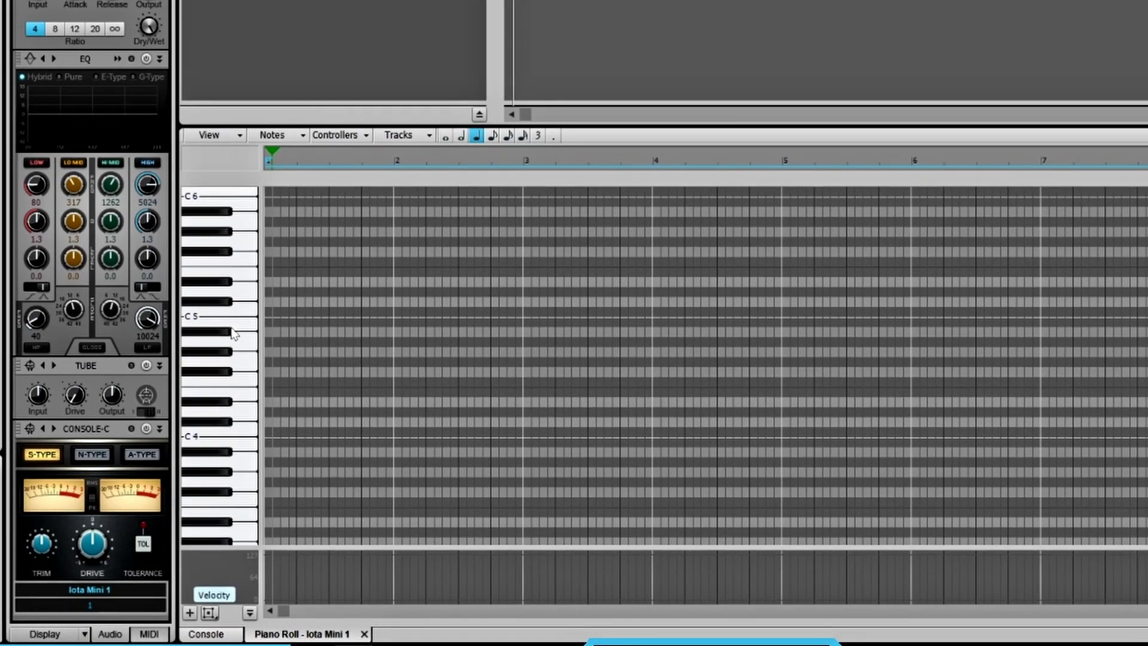
# - Enable Snap to Scale for the Iota Mini track with root C# and the diatonic Aeolian (Natural Minor) scale
pyautogui.click(149, 634)
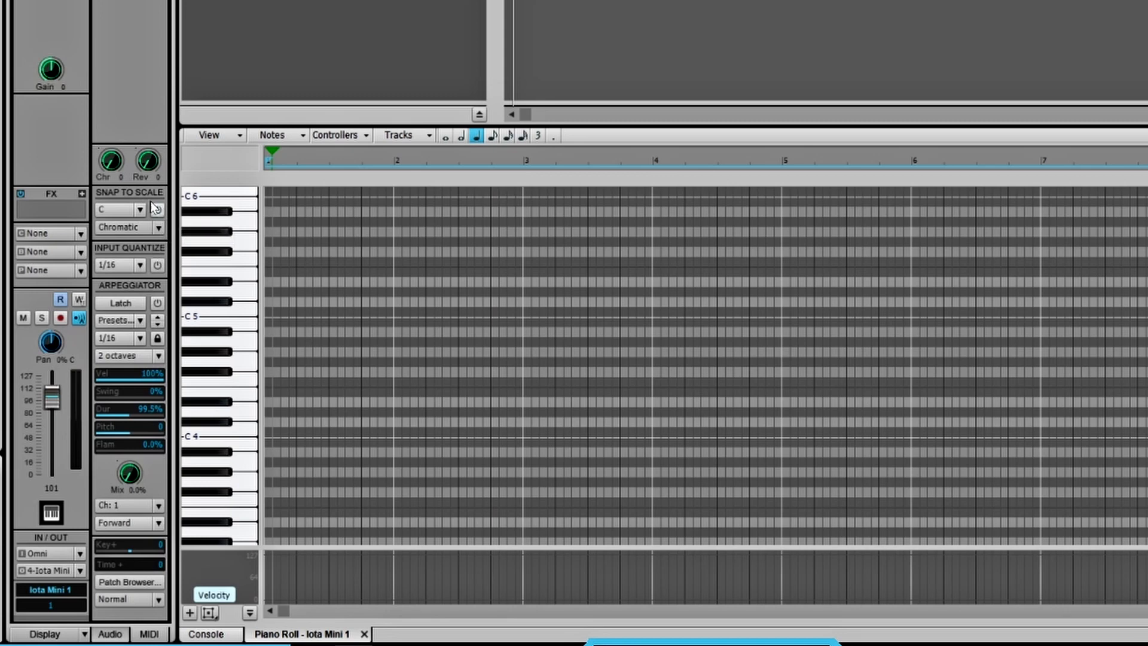
pyautogui.click(157, 209)
pyautogui.click(141, 210)
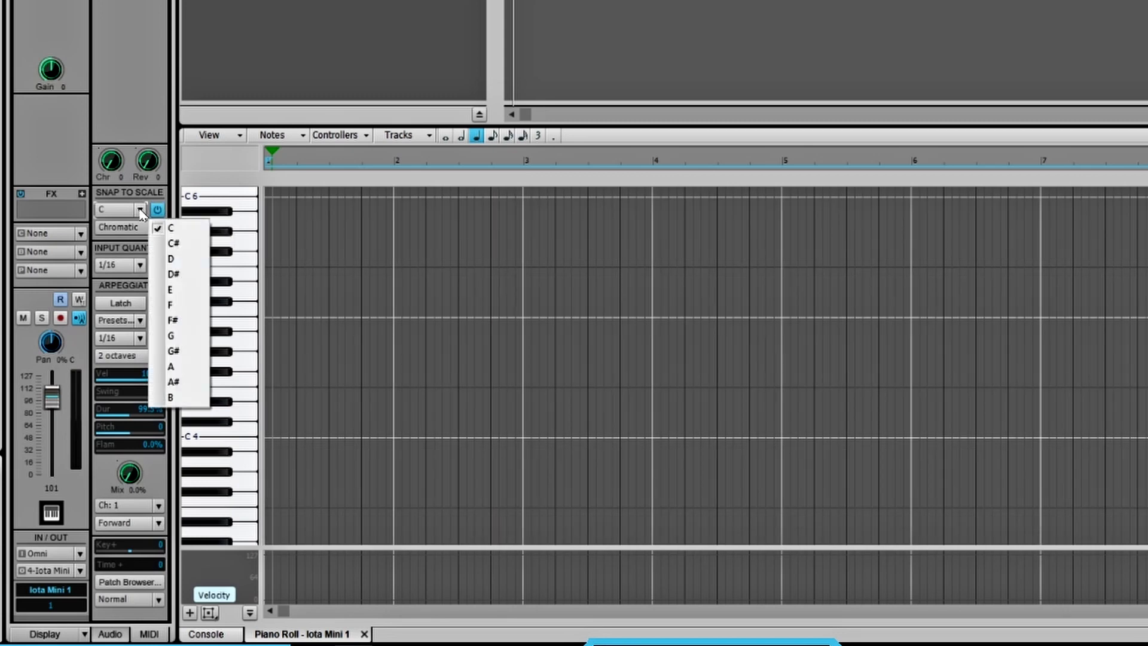
pyautogui.click(173, 243)
pyautogui.click(160, 228)
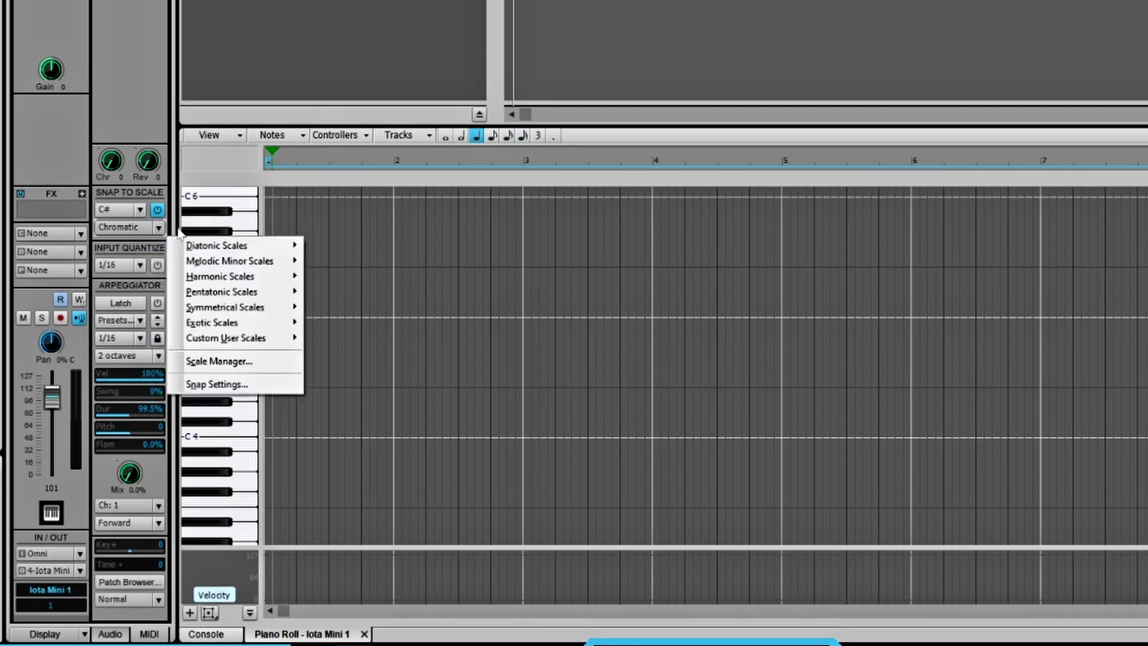
pyautogui.moveTo(252, 246)
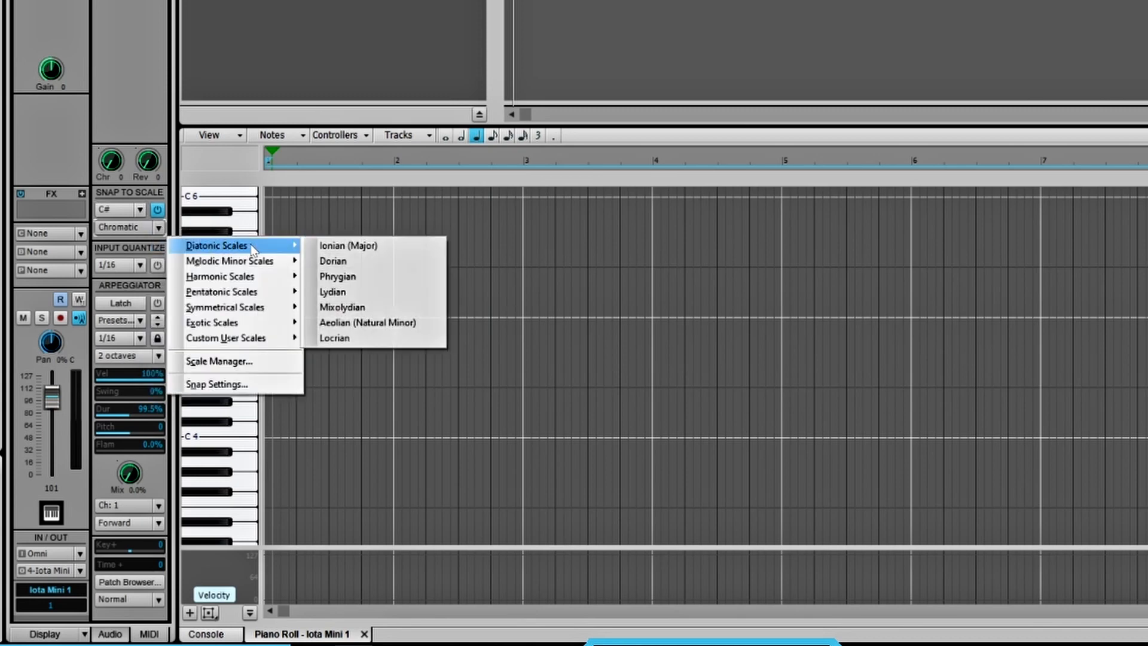
pyautogui.click(383, 326)
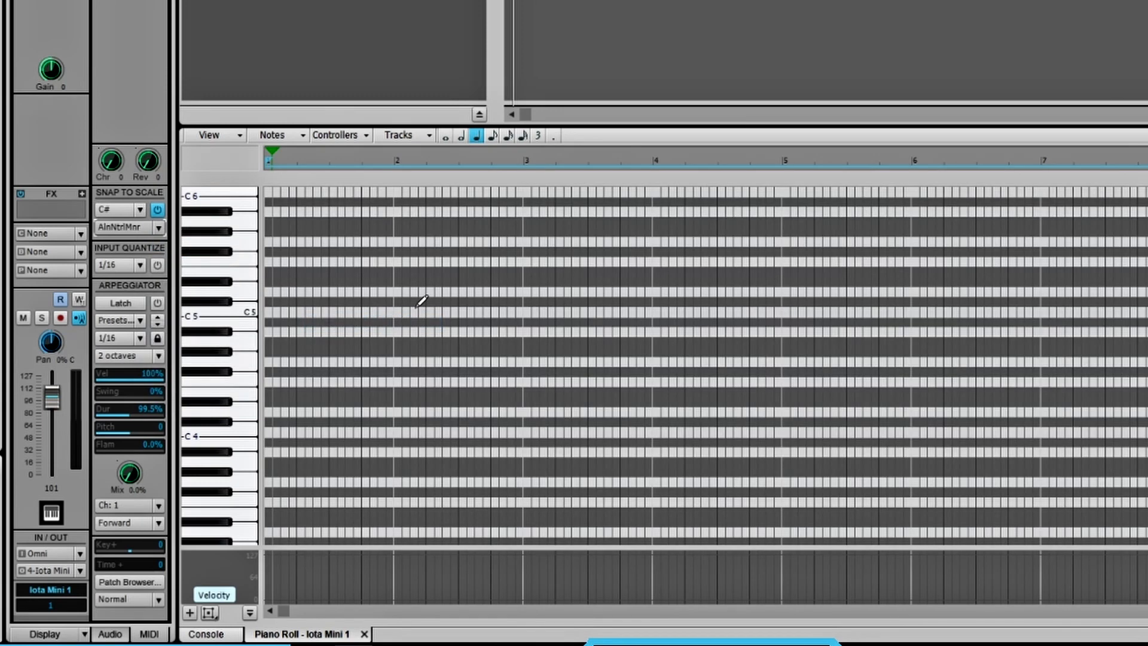
# - Draw Db5, E5 and G#5 quarter notes stacked at the start of bar 1
pyautogui.click(269, 302)
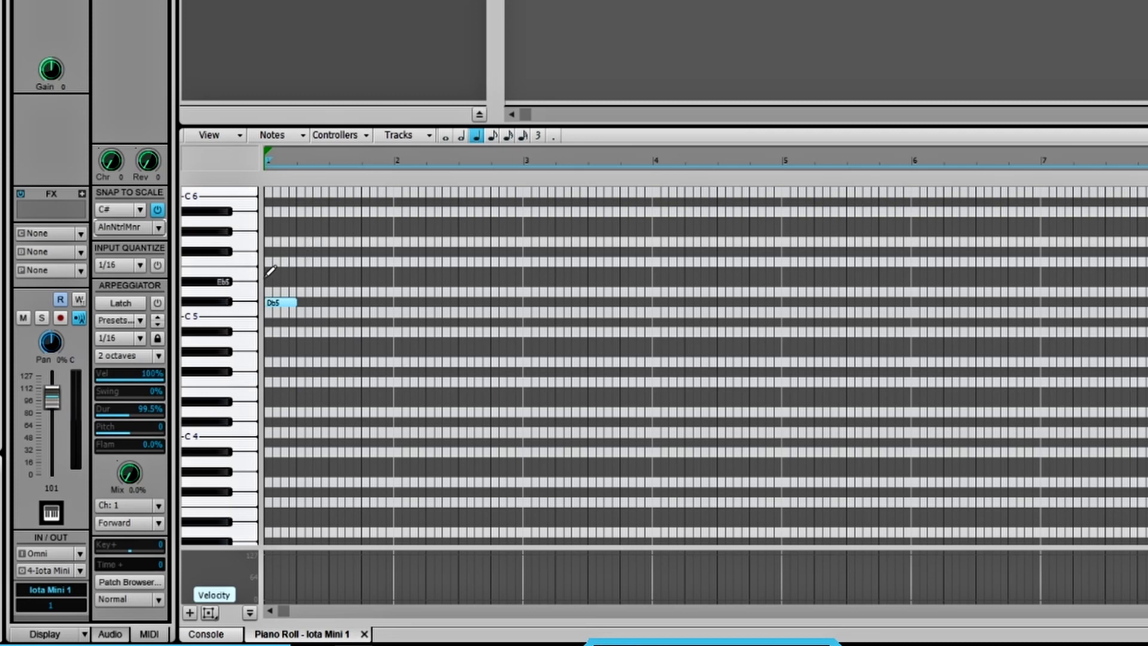
pyautogui.click(268, 271)
pyautogui.click(269, 232)
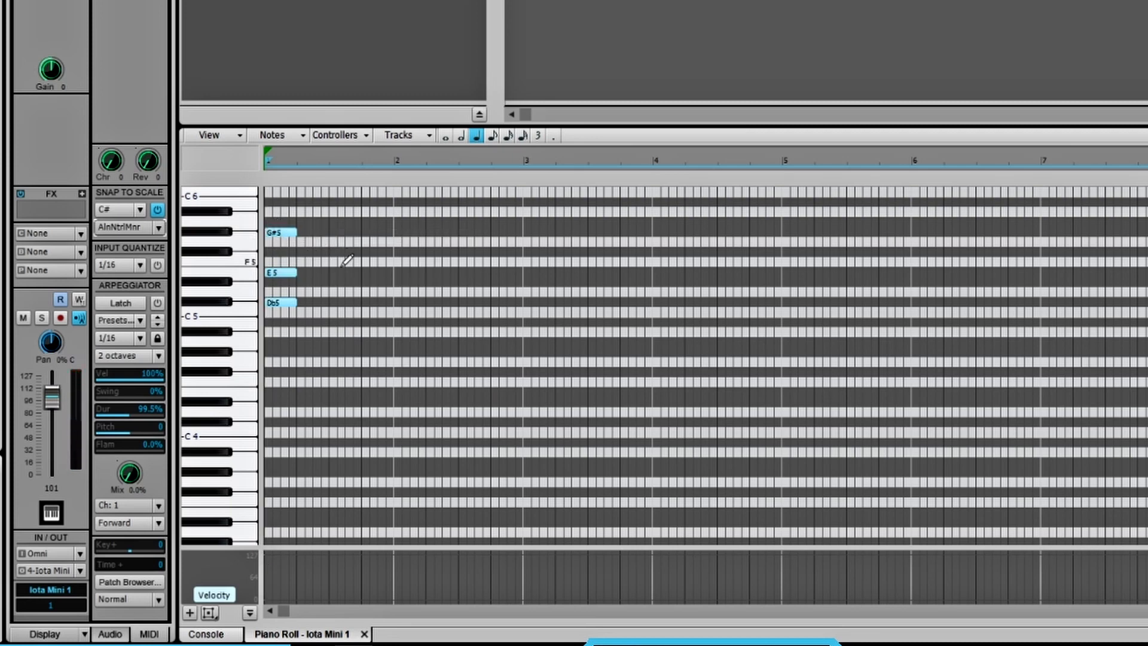
# - Transpose the G#5 note down one octave to G#4
pyautogui.scroll(1, 347, 260)
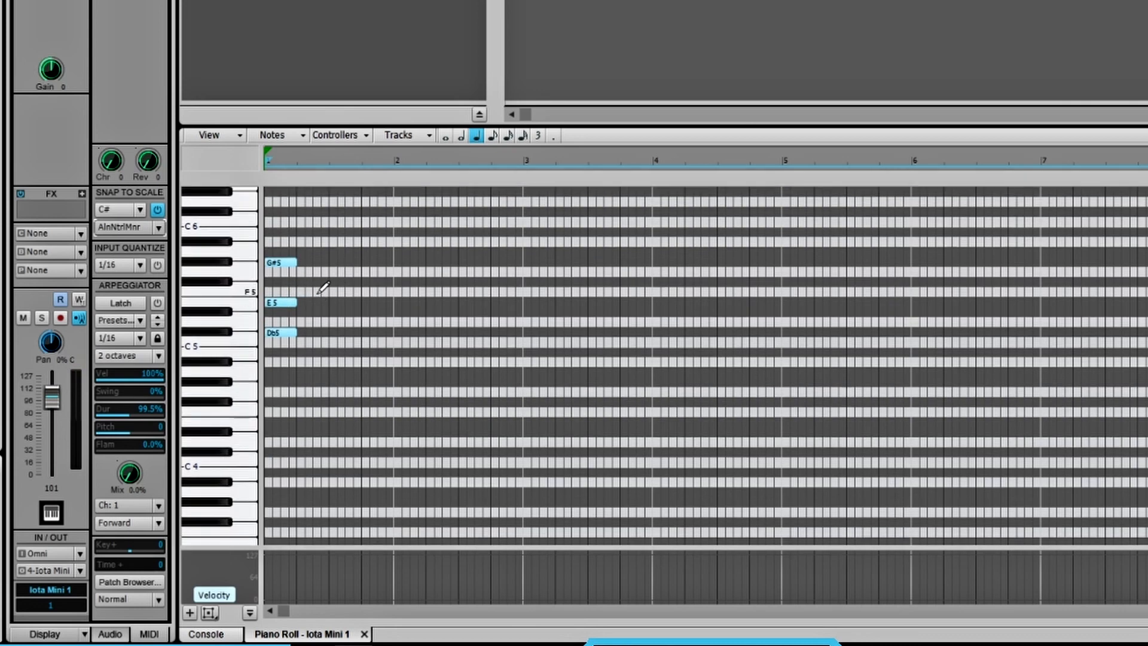
pyautogui.moveTo(286, 279)
pyautogui.mouseDown()
pyautogui.moveTo(289, 232)
pyautogui.moveTo(289, 241)
pyautogui.mouseUp()
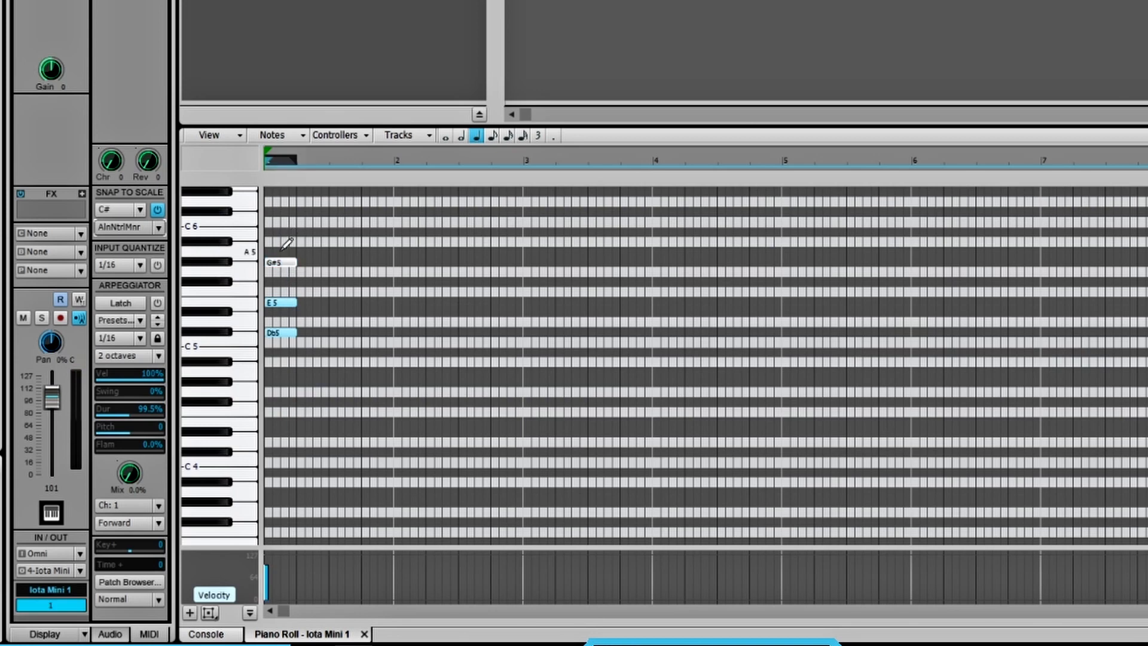
pyautogui.hotkey('ctrl', 'shift', 'Down')
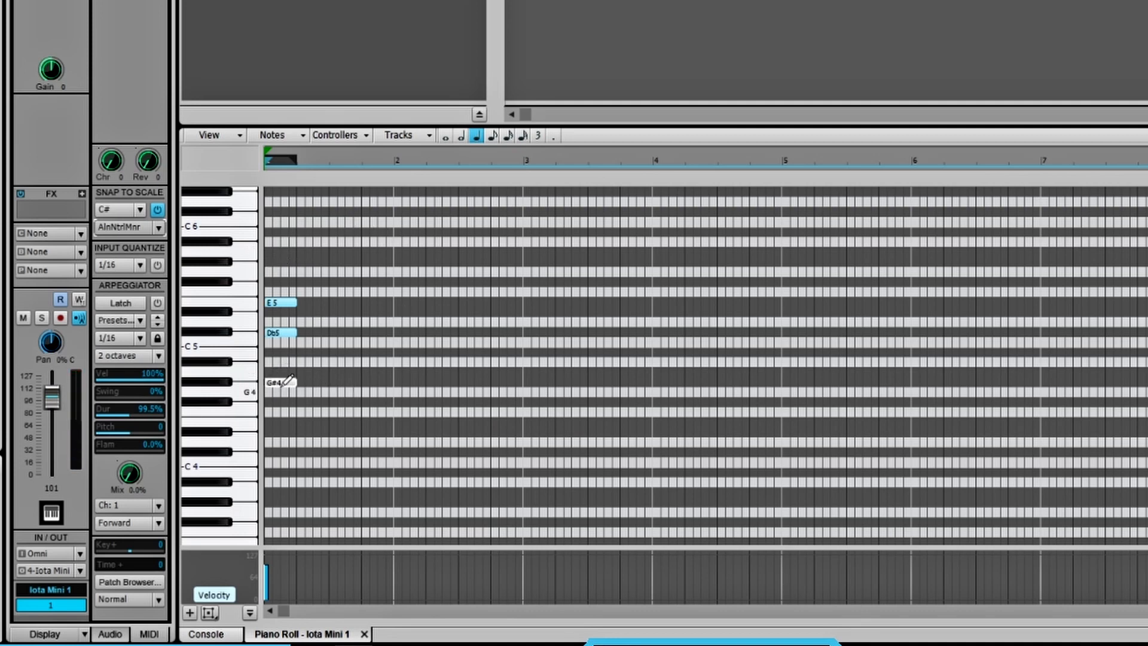
# - Spread the notes out with E5 at bar 2 and G#4 at bar 3, and add an A4 quarter note midway through bar 3
pyautogui.moveTo(286, 390); pyautogui.dragTo(346, 392)
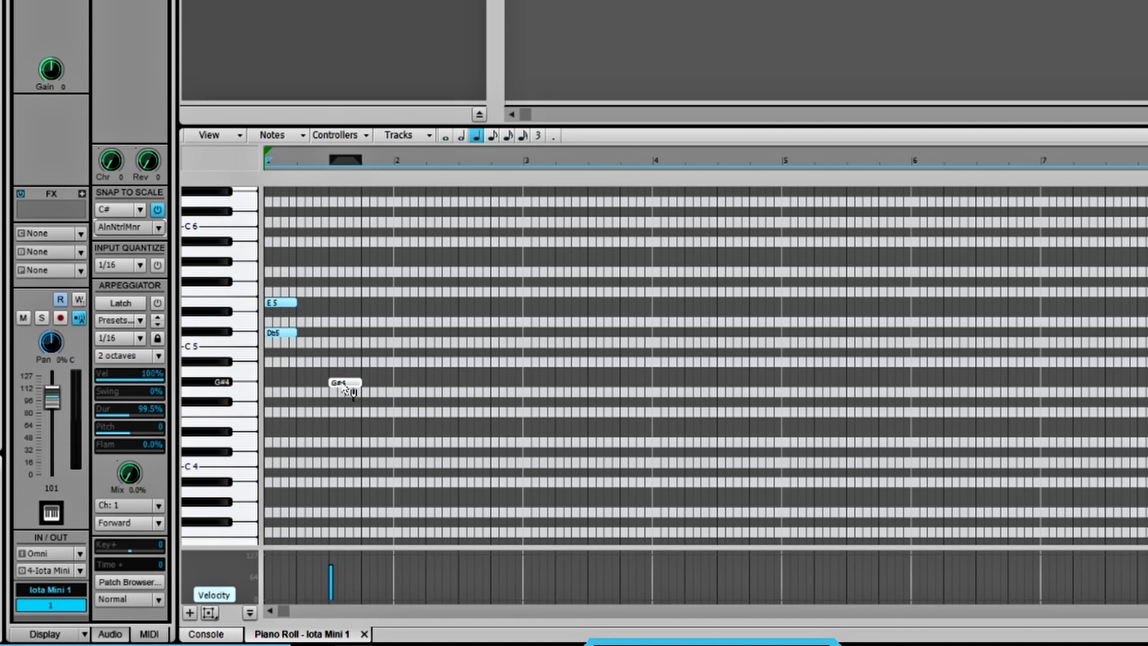
pyautogui.moveTo(344, 389); pyautogui.dragTo(534, 399)
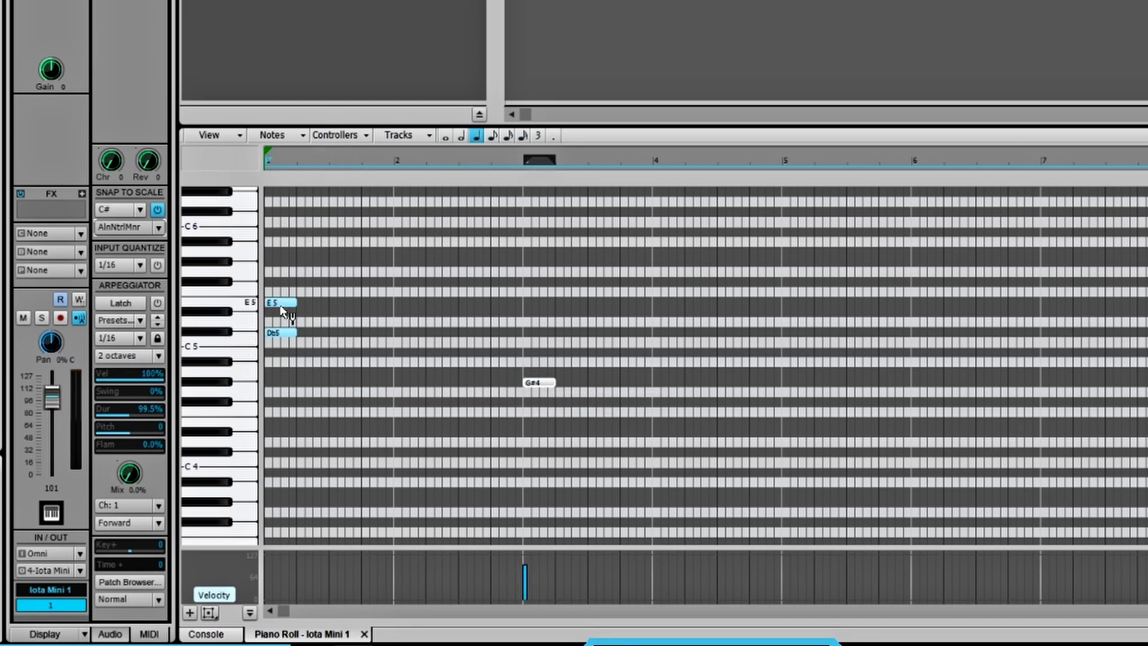
pyautogui.moveTo(279, 305); pyautogui.dragTo(412, 315)
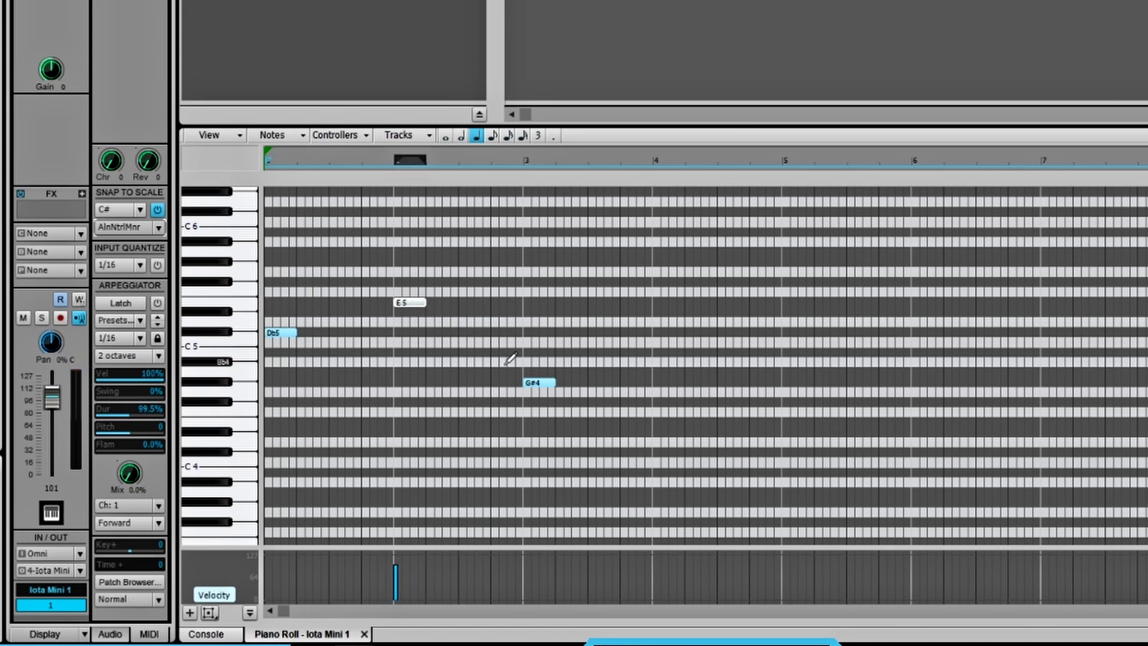
pyautogui.click(591, 371)
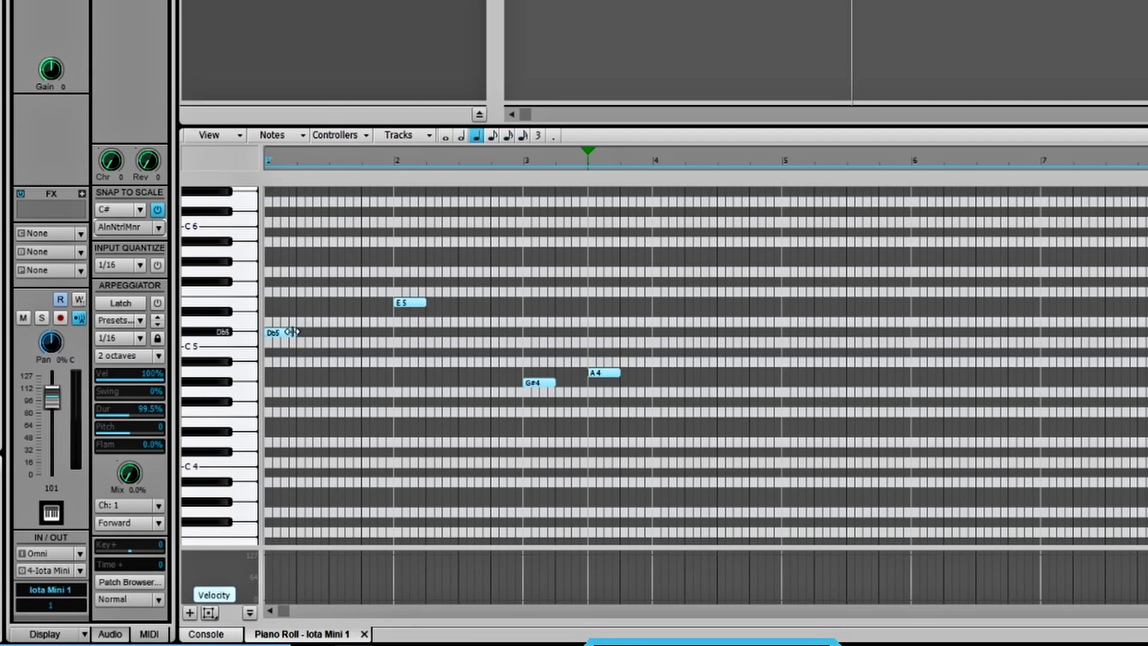
# - Lengthen Db5 to nearly two beats and arrange E5, G#4 and A4 as consecutive half notes from beat 3 of bar 1
pyautogui.moveTo(292, 332); pyautogui.dragTo(317, 337)
pyautogui.moveTo(323, 337); pyautogui.dragTo(322, 338)
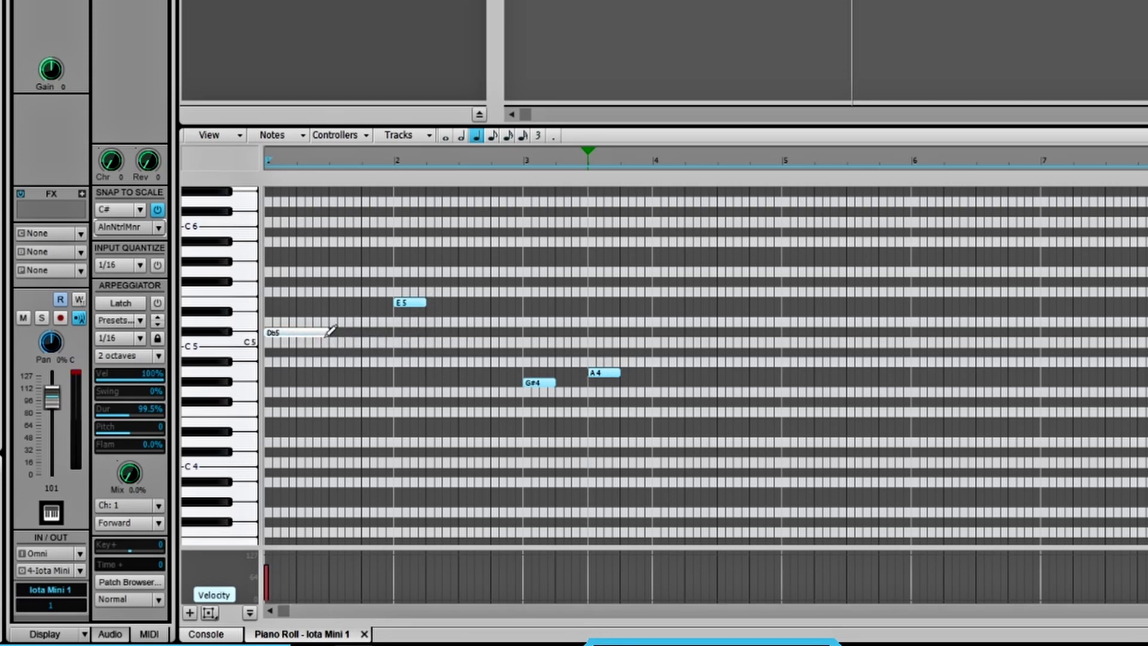
pyautogui.moveTo(413, 307)
pyautogui.mouseDown()
pyautogui.moveTo(348, 306)
pyautogui.moveTo(562, 306)
pyautogui.moveTo(394, 303)
pyautogui.mouseUp()
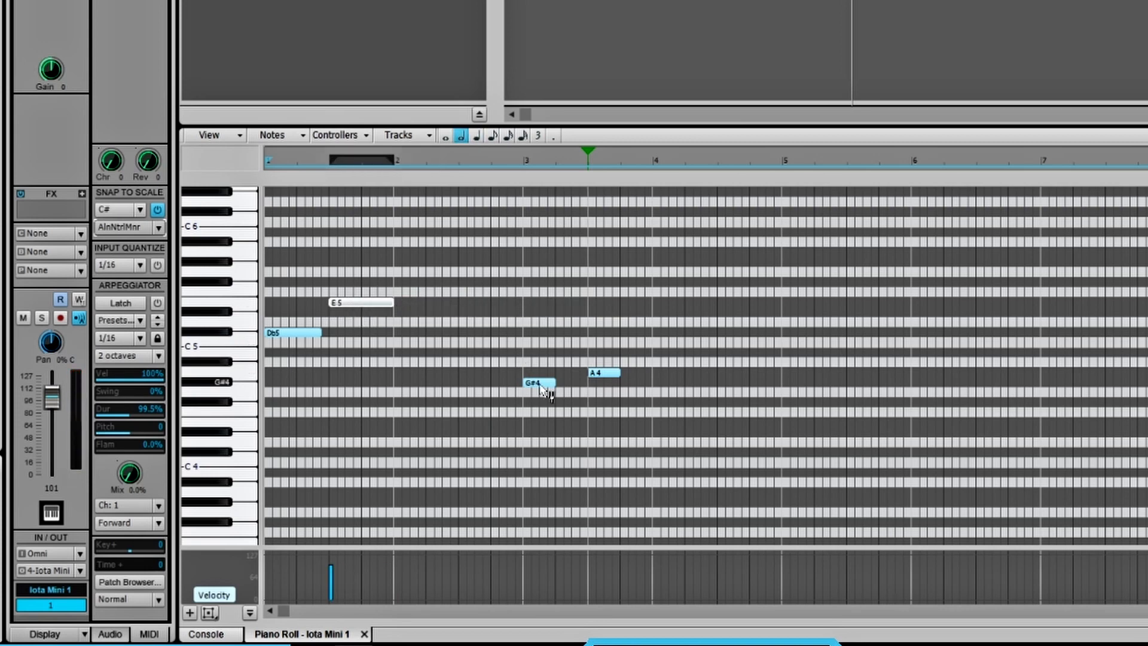
pyautogui.moveTo(545, 388); pyautogui.dragTo(458, 383)
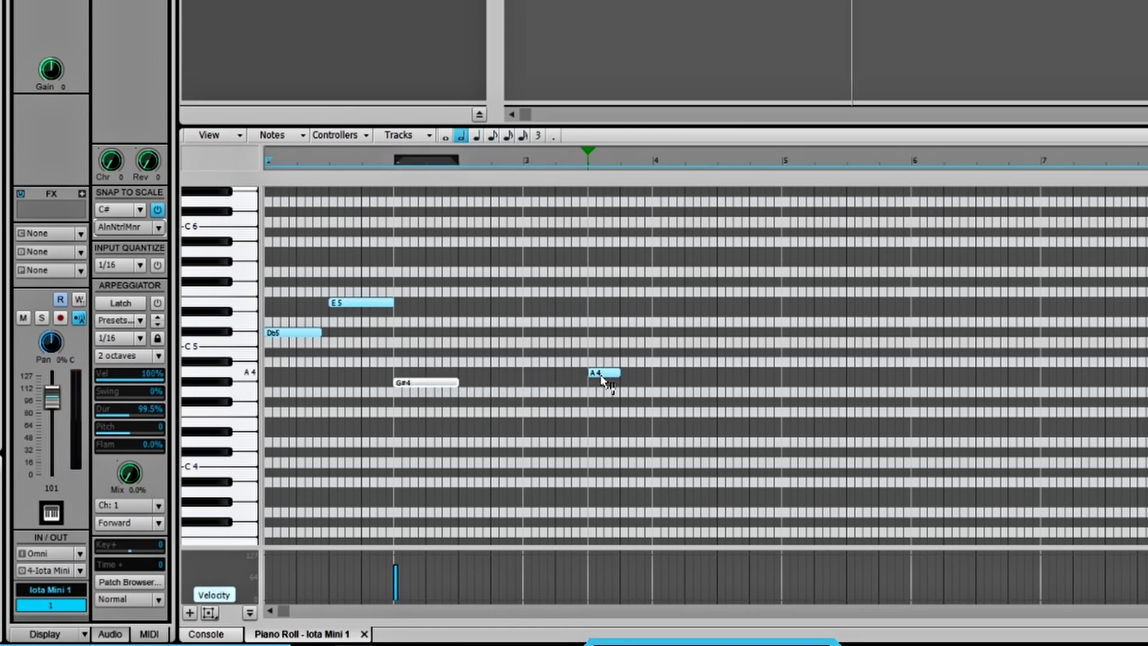
pyautogui.moveTo(604, 378); pyautogui.dragTo(523, 372)
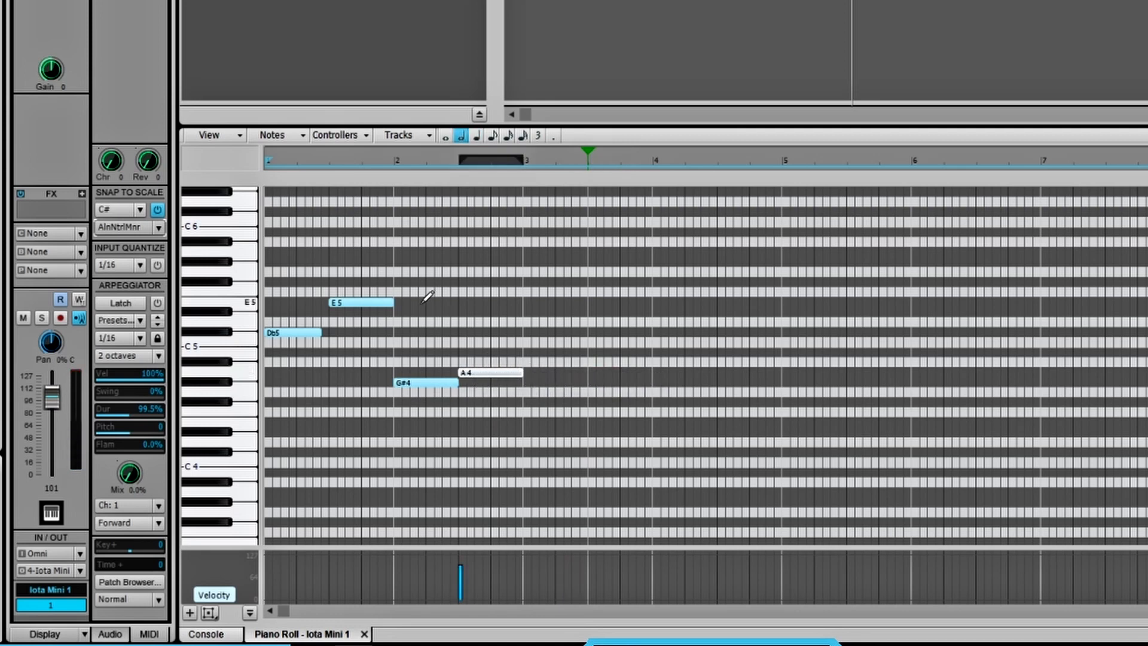
# - Duplicate the two-bar, four-note melody pattern three times to fill bars 1 to 8
pyautogui.press('space')
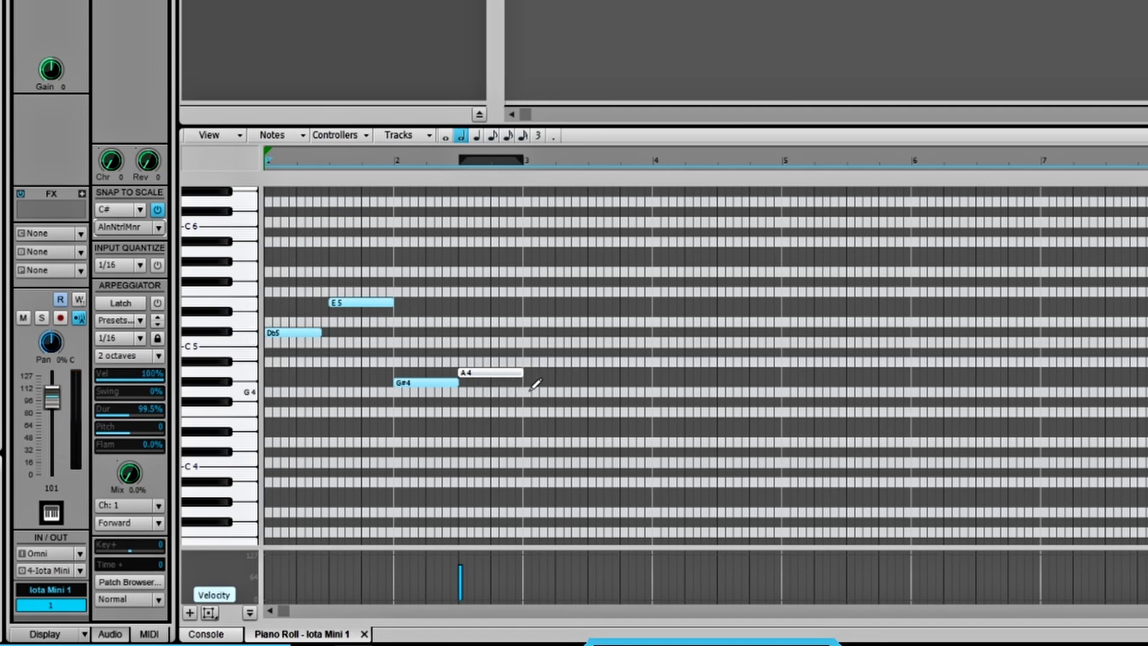
pyautogui.moveTo(531, 392); pyautogui.dragTo(265, 270)
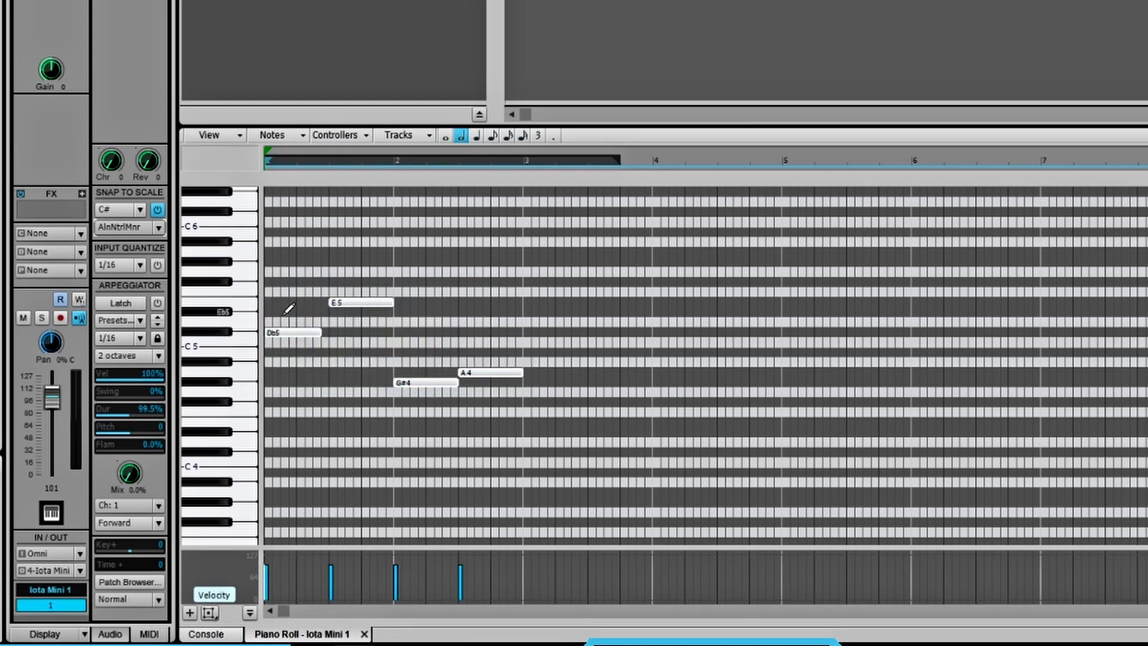
pyautogui.moveTo(523, 160)
pyautogui.mouseDown()
pyautogui.moveTo(308, 204)
pyautogui.moveTo(260, 257)
pyautogui.mouseUp()
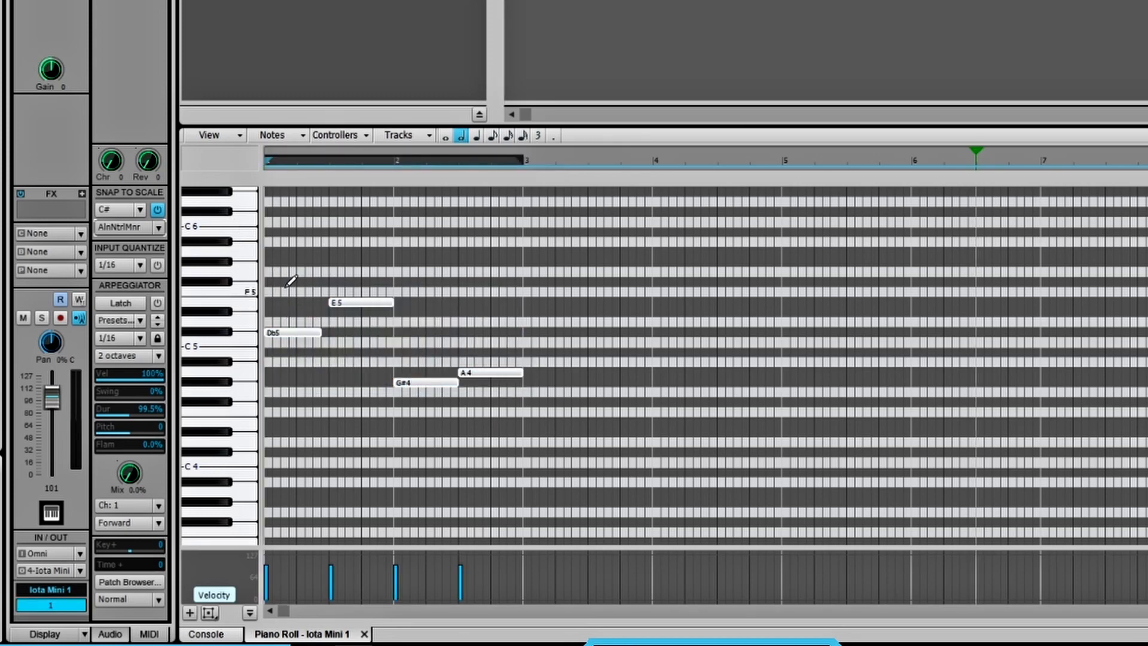
pyautogui.hotkey('ctrl', 'd')
pyautogui.hotkey('ctrl', 'd')
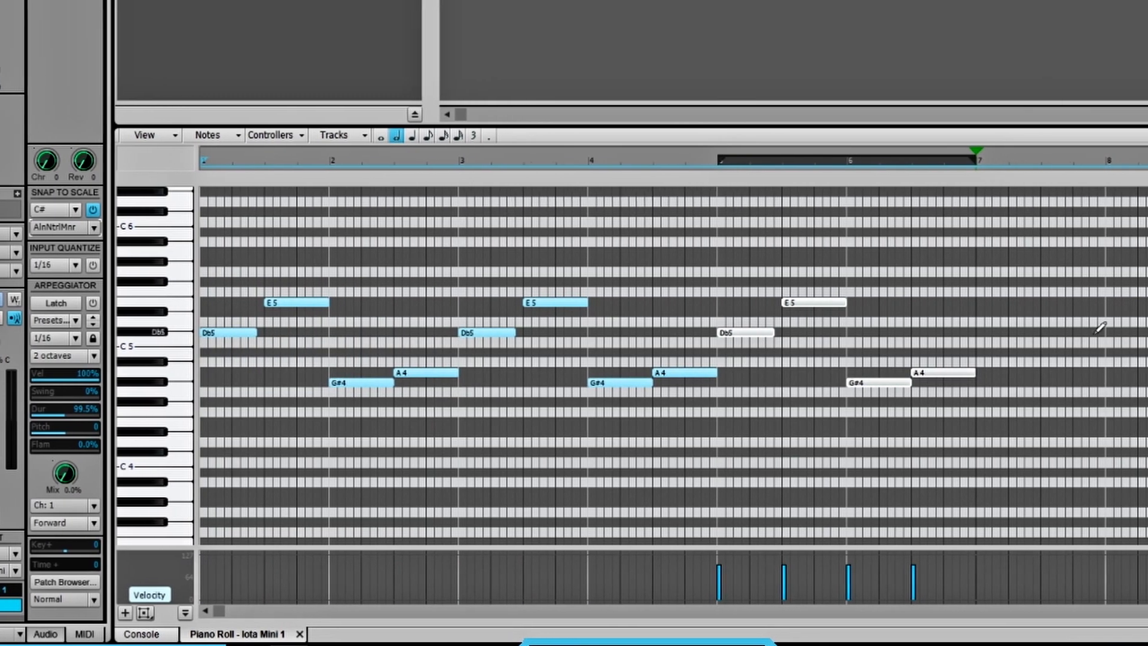
pyautogui.hotkey('ctrl', 'd')
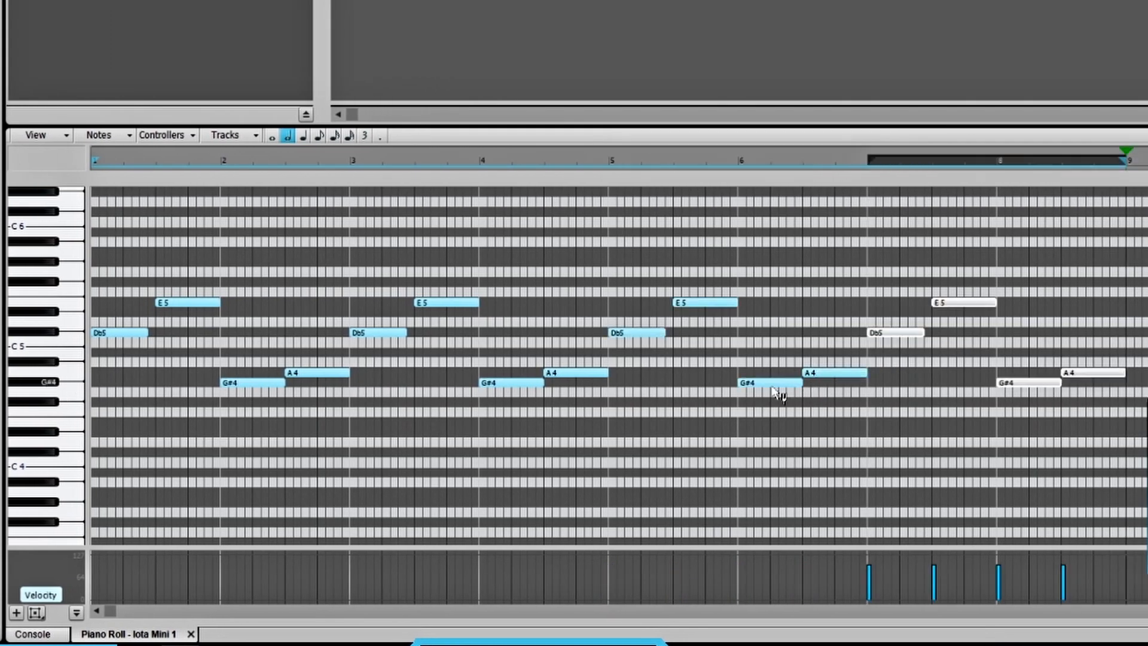
# - Transpose all notes of the eight-bar melody down one octave
pyautogui.scroll(1, 1117, 367)
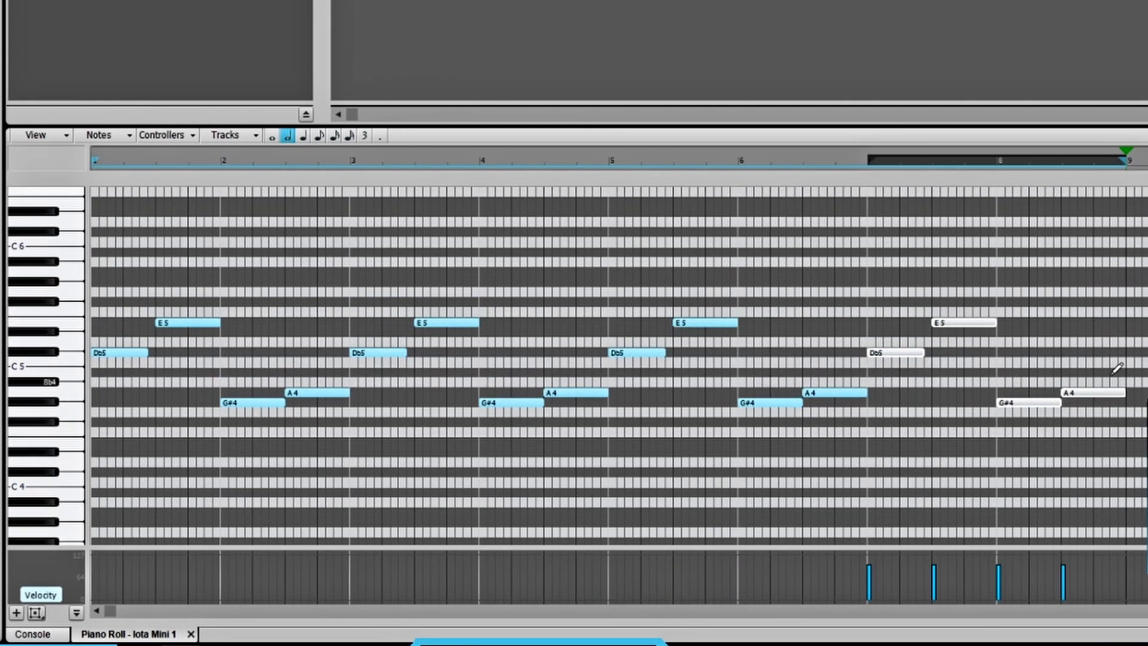
pyautogui.moveTo(1144, 425); pyautogui.dragTo(101, 269)
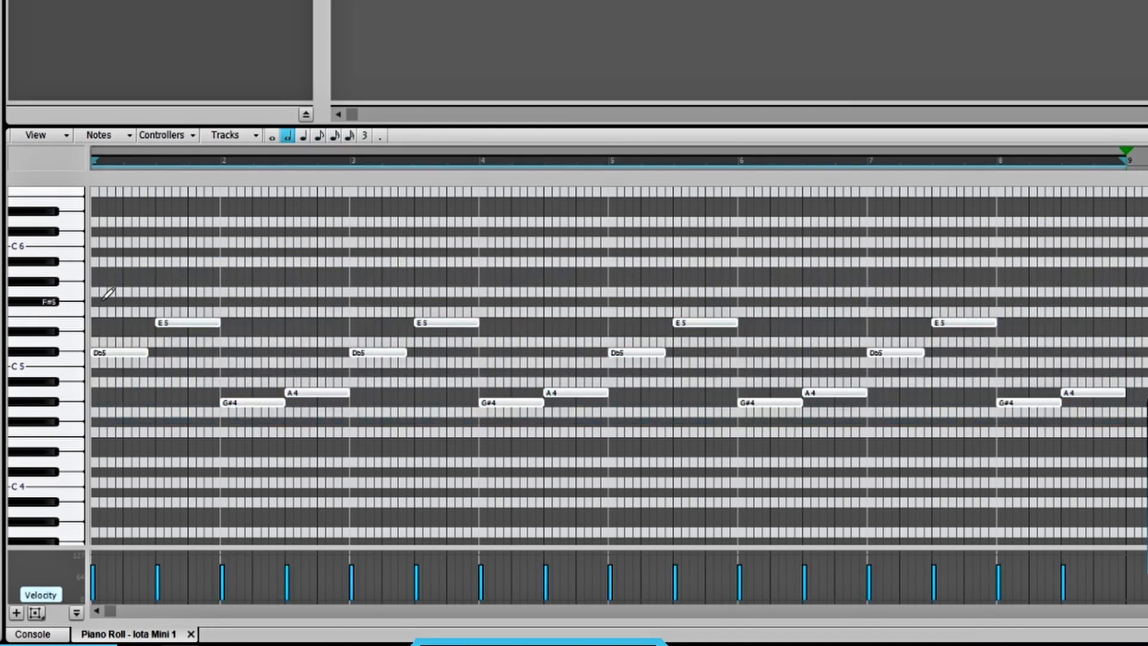
pyautogui.hotkey('ctrl', 'shift', 'Down')
pyautogui.scroll(-1, 1024, 480)
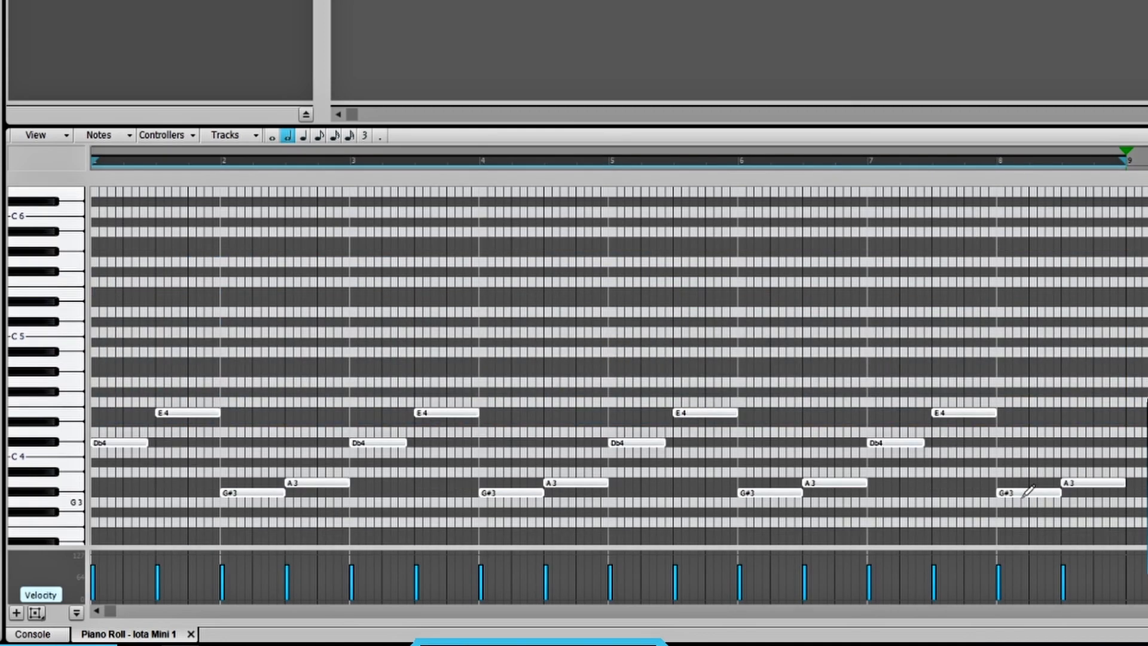
# - Change the last two notes in bar 8 to Db4 and B3, and rewind the project to the start
pyautogui.moveTo(1021, 501)
pyautogui.mouseDown()
pyautogui.moveTo(1022, 482)
pyautogui.moveTo(1094, 464)
pyautogui.mouseUp()
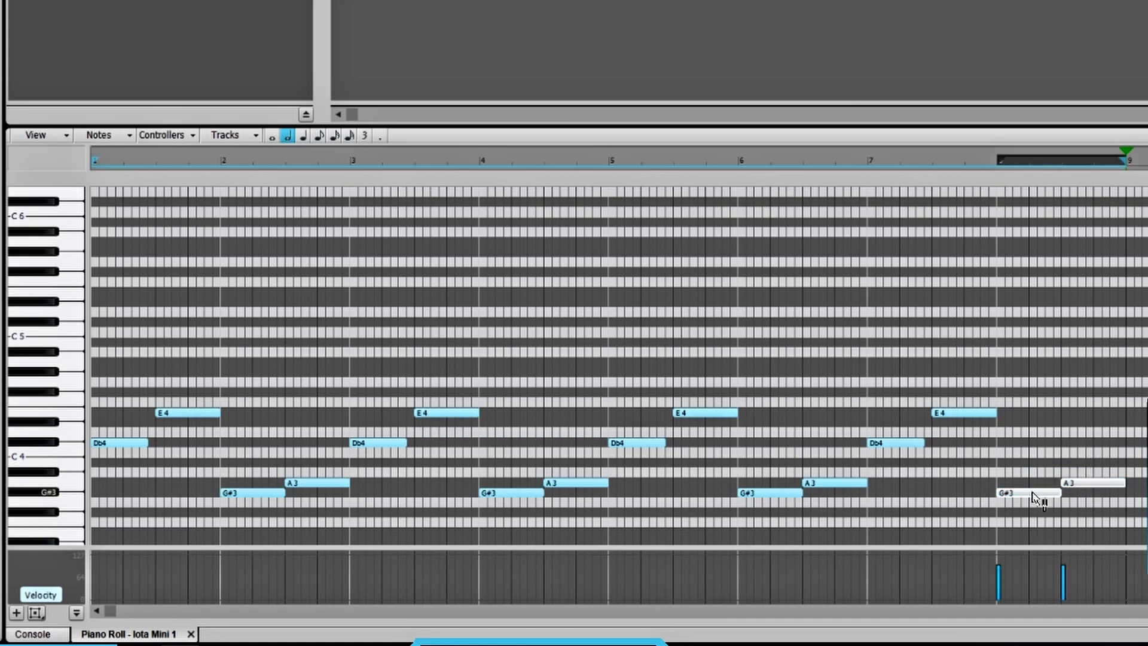
pyautogui.moveTo(1034, 495); pyautogui.dragTo(1038, 455)
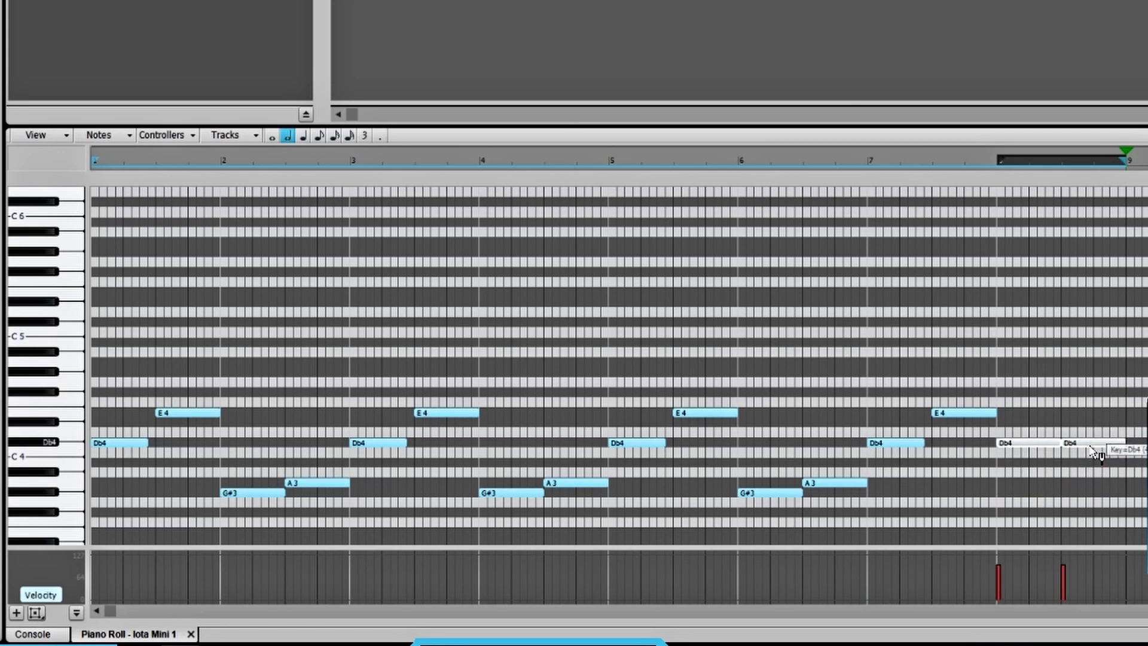
pyautogui.click(1099, 455)
pyautogui.click(1104, 443)
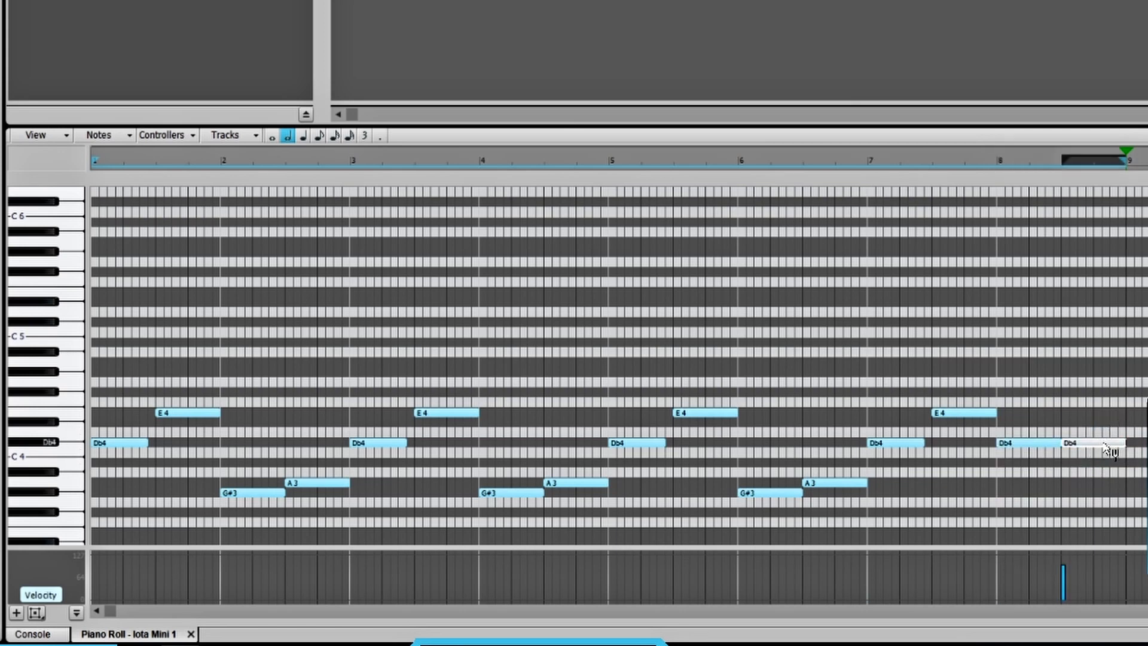
pyautogui.moveTo(1106, 450); pyautogui.dragTo(1099, 469)
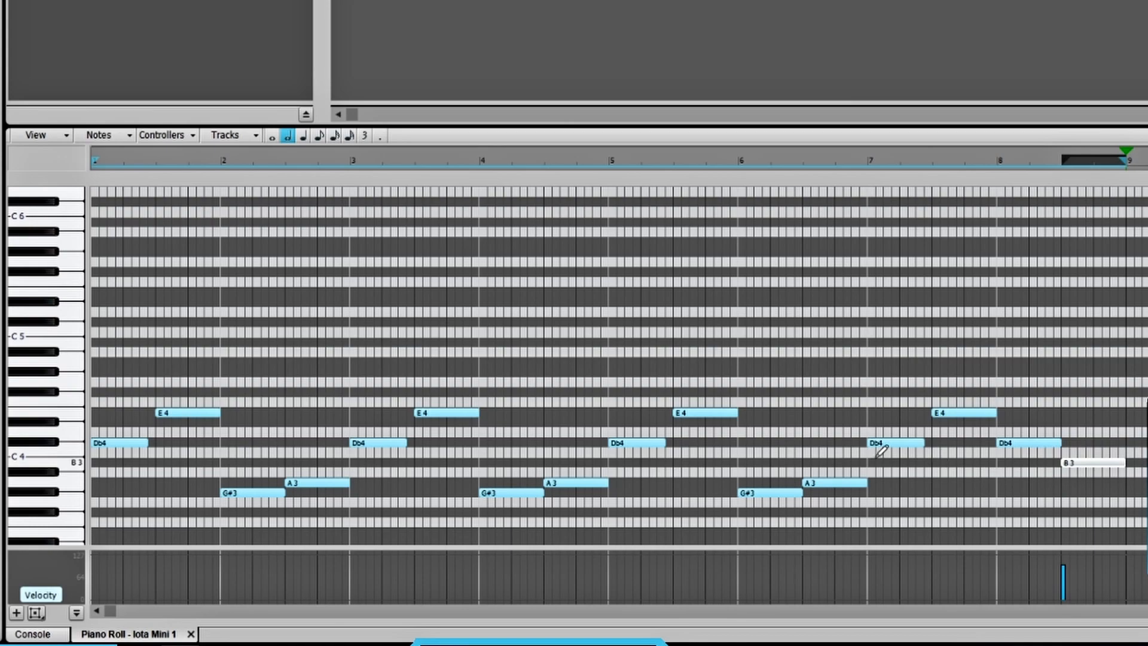
pyautogui.click(869, 399)
pyautogui.press('w')
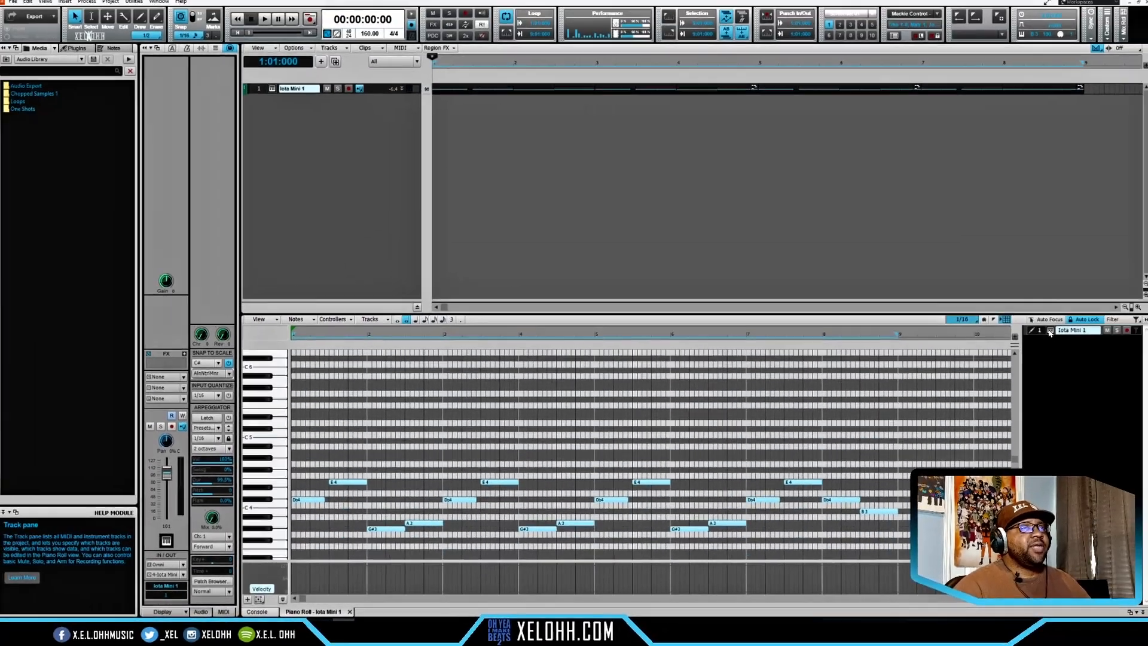
# - Open the Iota Mini instrument, switch its preset to Bell - Magical, audition the melody and close the instrument window
pyautogui.click(276, 95)
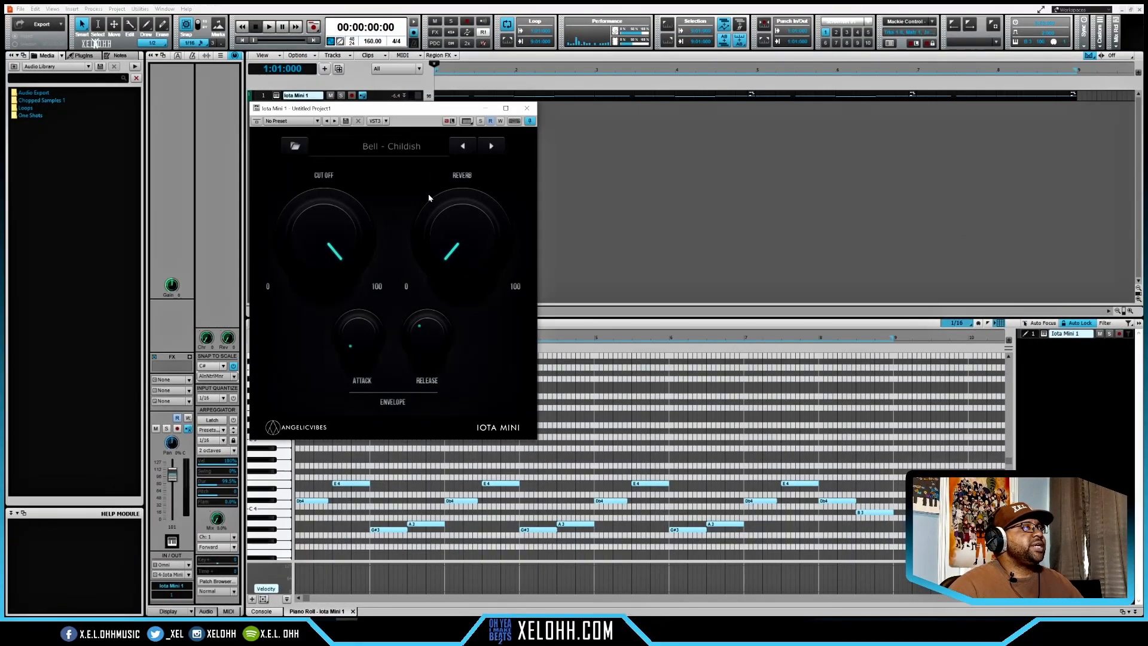
pyautogui.press('space')
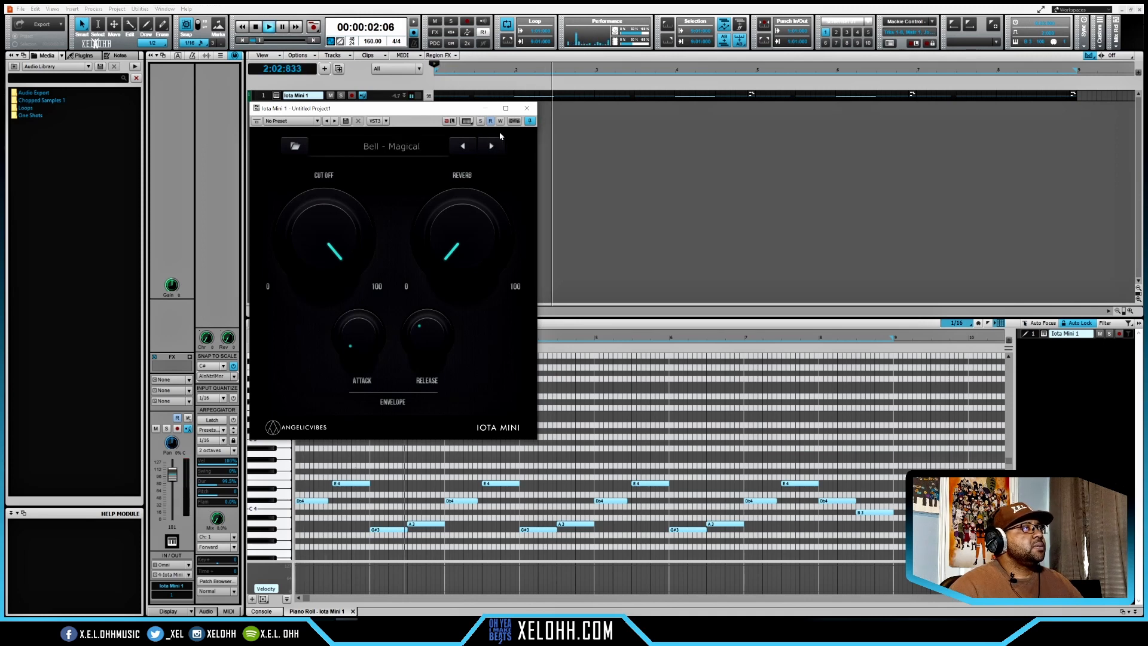
pyautogui.press('space')
pyautogui.click(526, 109)
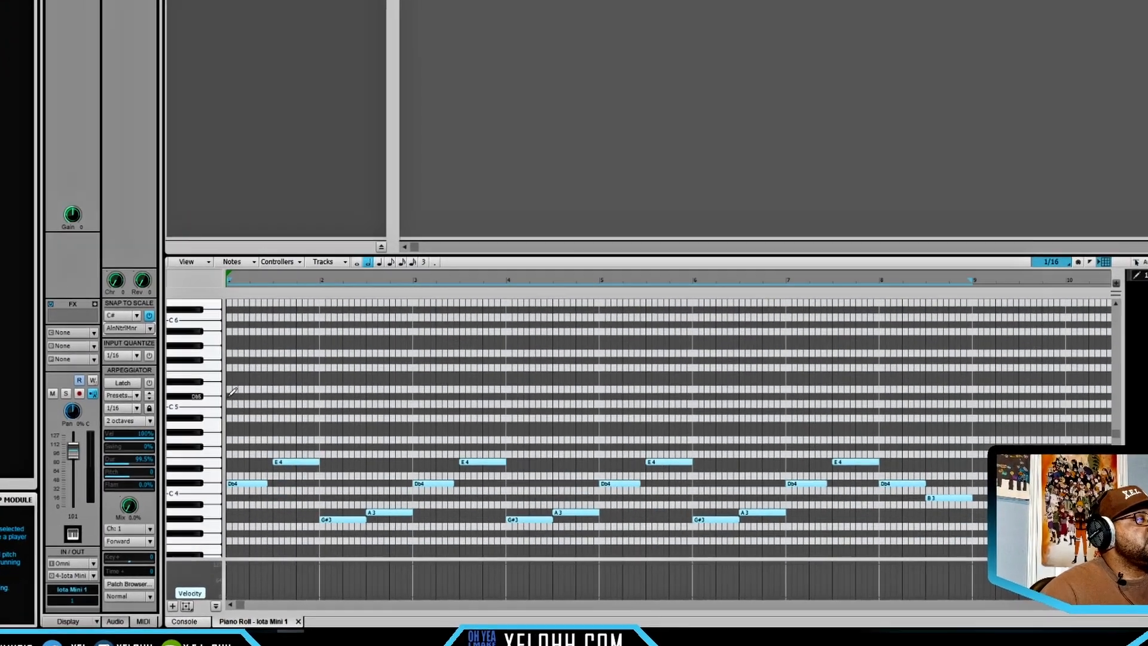
# - Draw half-note chords in bar 1: Db5, E5 and G#5 on beat 1, and E5, G#5 and B5 on beat 3
pyautogui.click(298, 430)
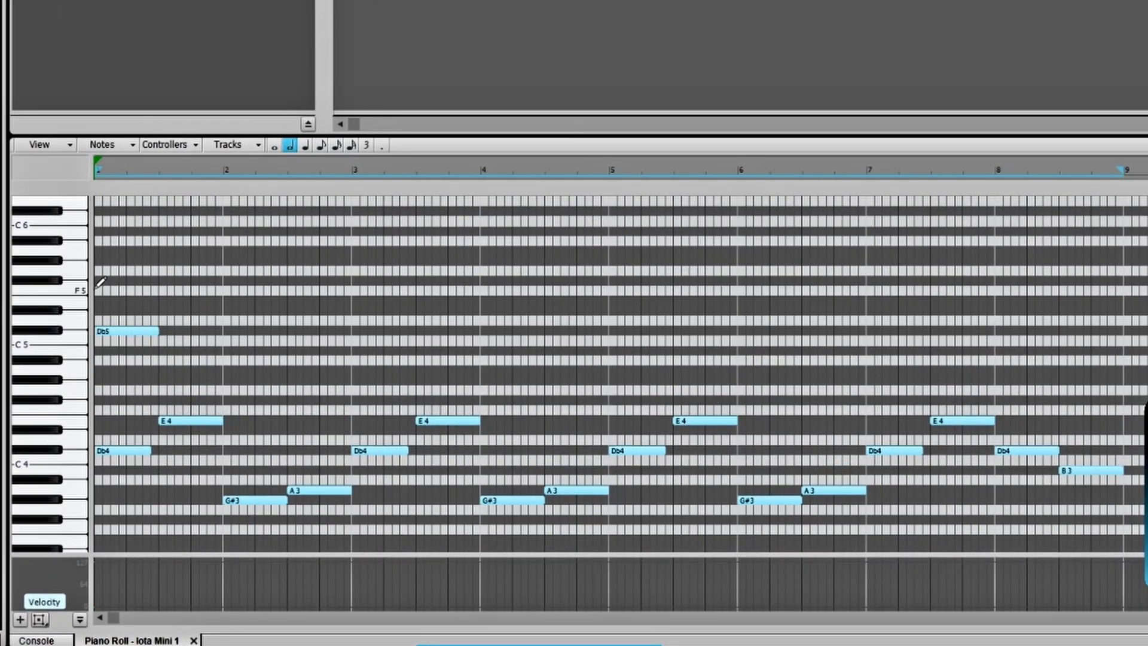
pyautogui.click(102, 299)
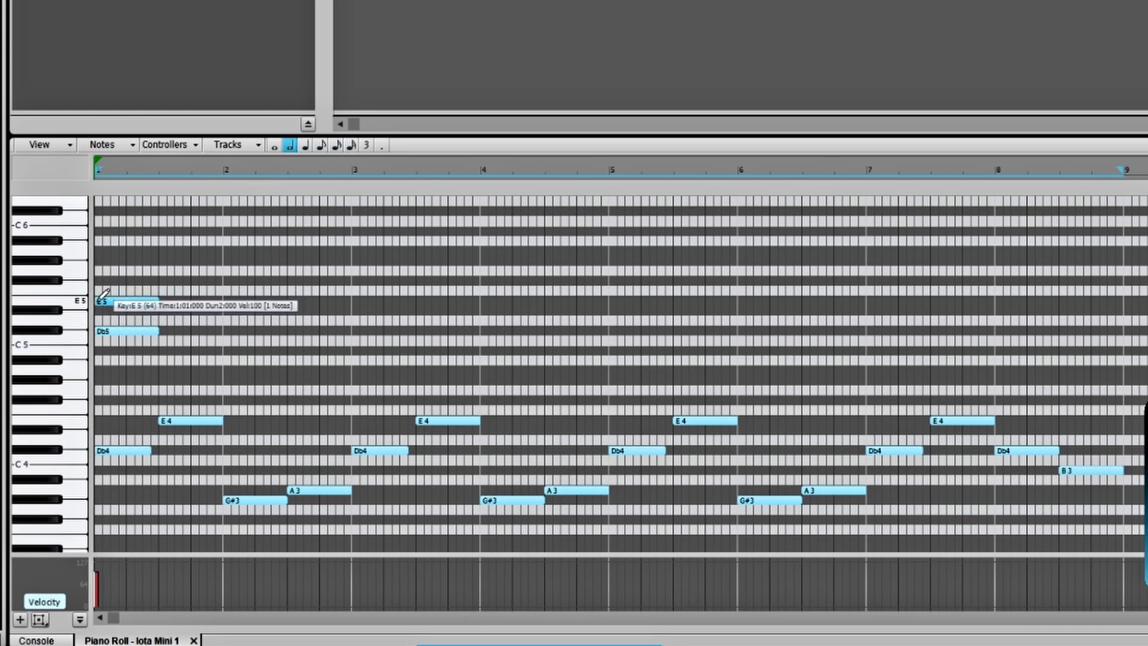
pyautogui.click(102, 259)
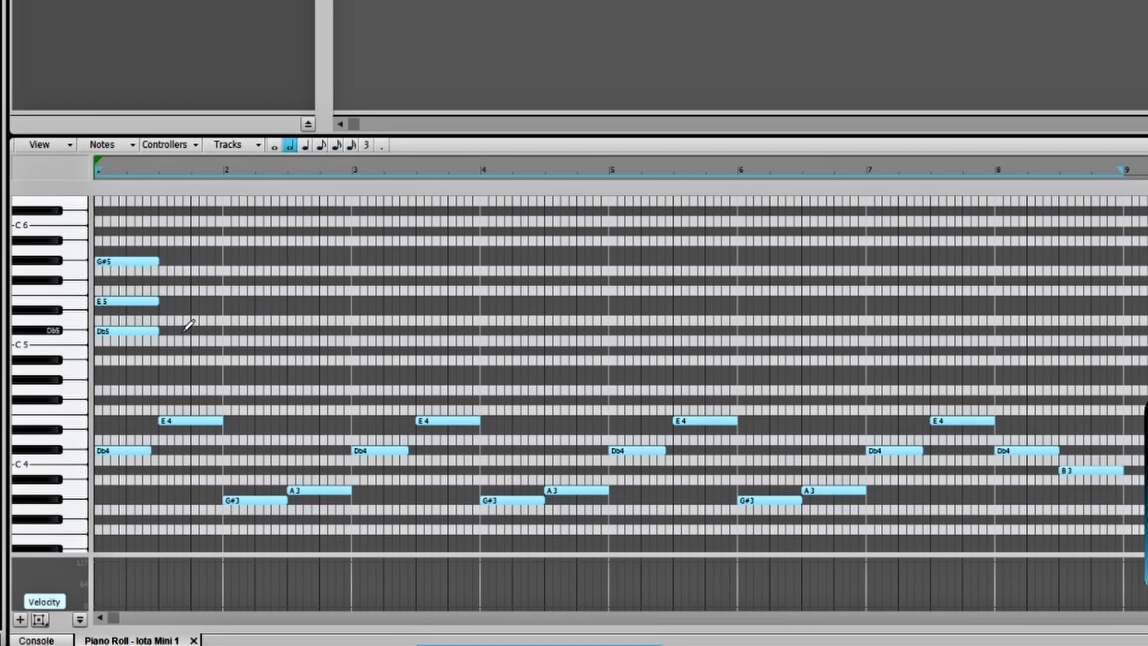
pyautogui.click(163, 301)
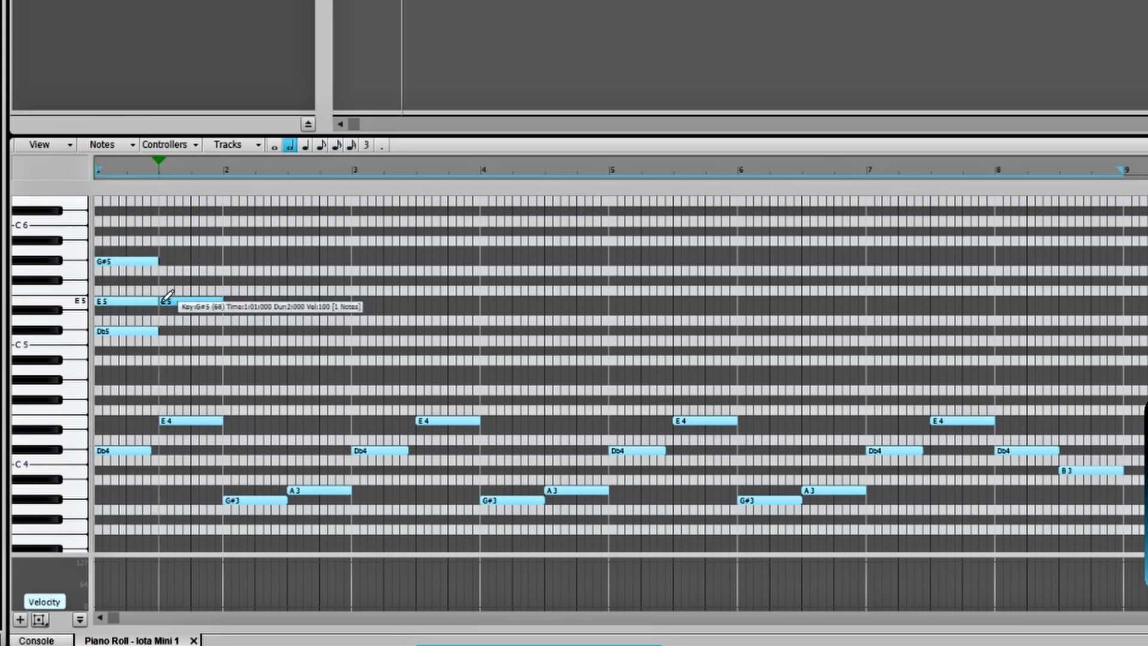
pyautogui.click(162, 261)
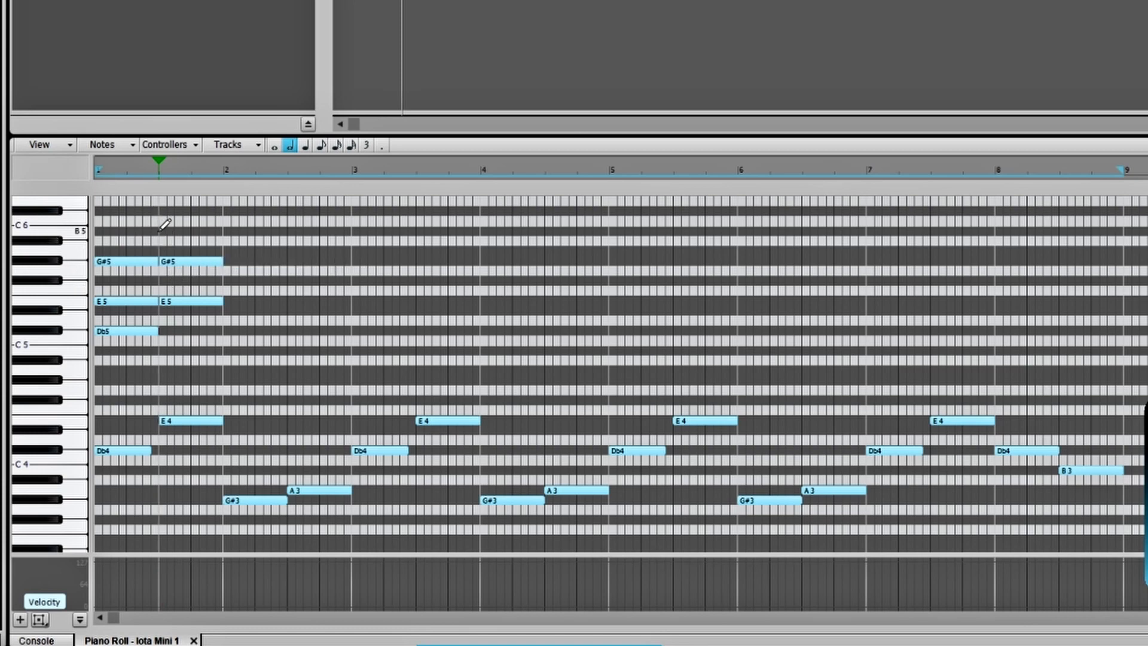
pyautogui.click(163, 231)
# - Draw half-note chords in bar 2: G#4, B4 and Eb5 on beat 1, and A4, Db5 and E5 on beat 3, and play from the start
pyautogui.click(228, 380)
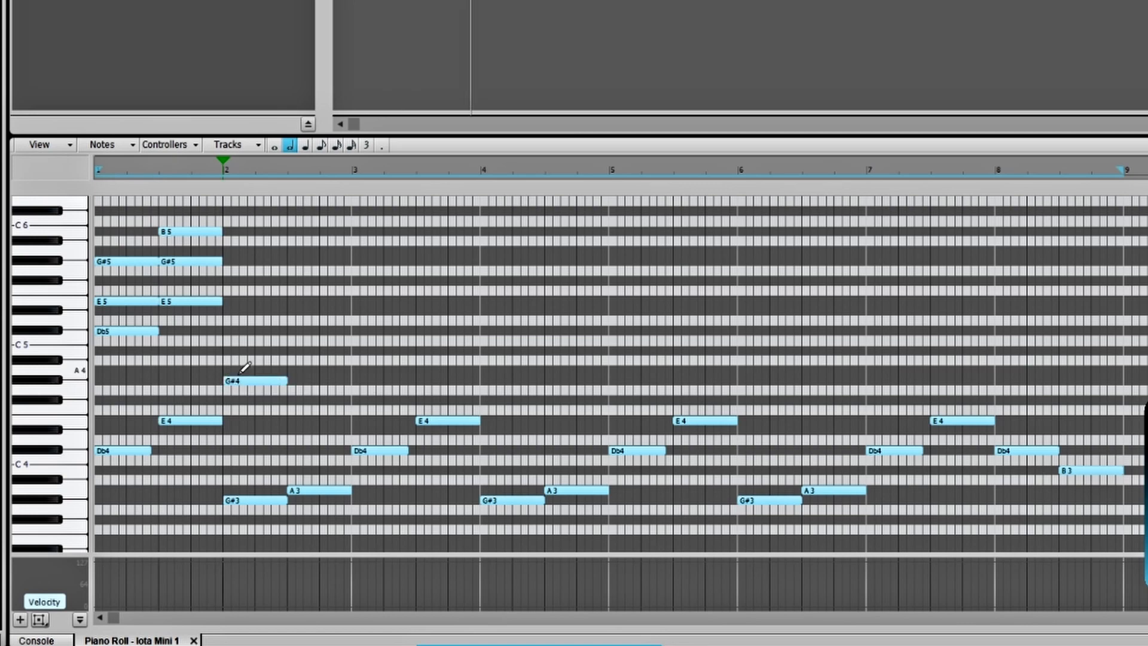
pyautogui.click(227, 351)
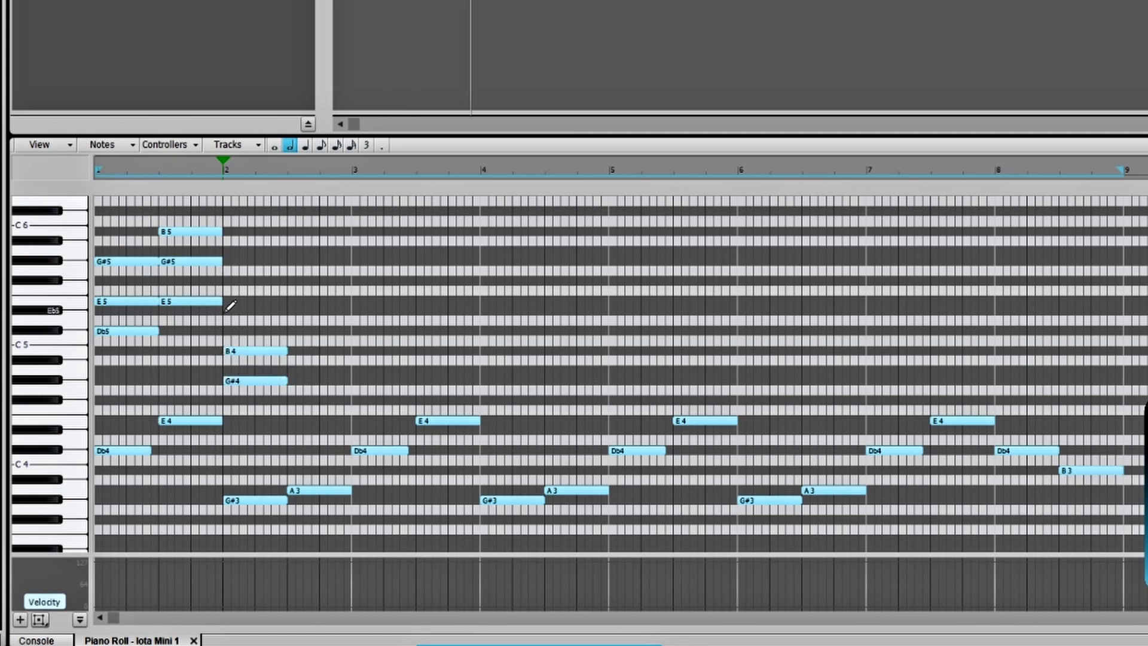
pyautogui.click(228, 311)
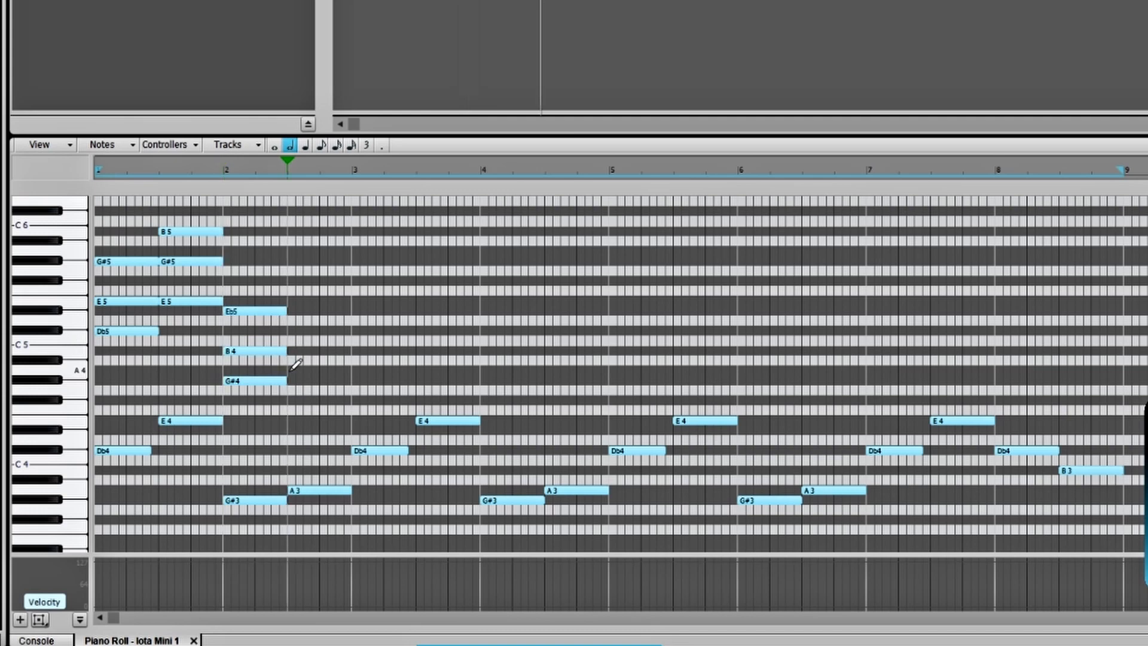
pyautogui.click(292, 370)
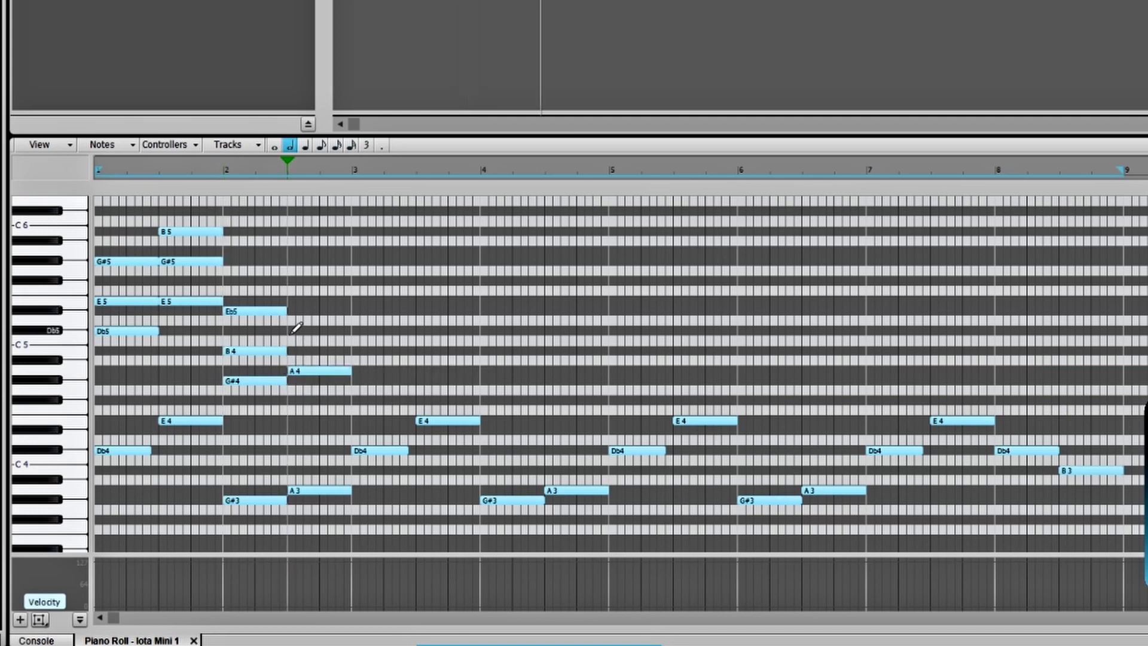
pyautogui.click(292, 331)
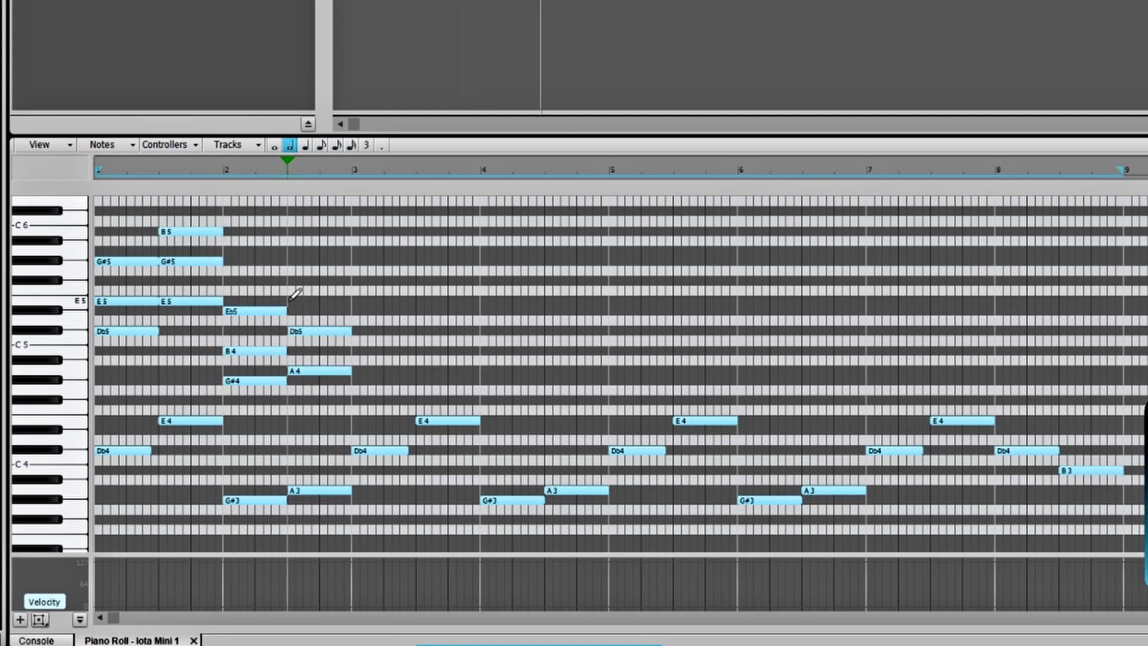
pyautogui.click(292, 301)
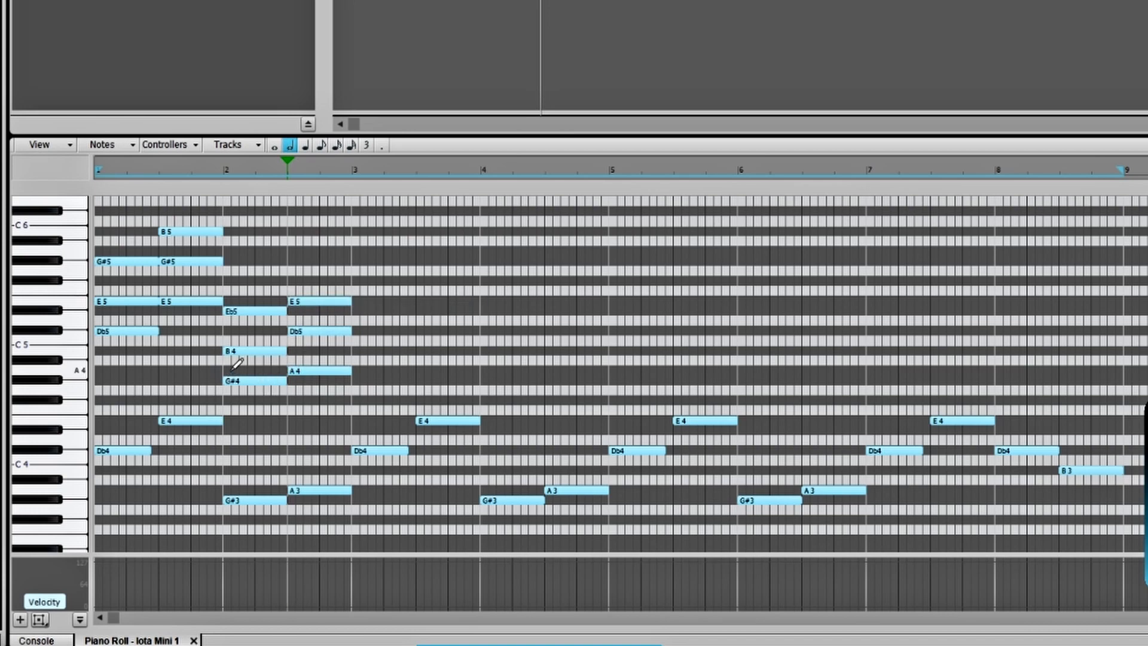
pyautogui.press('w')
pyautogui.press('space')
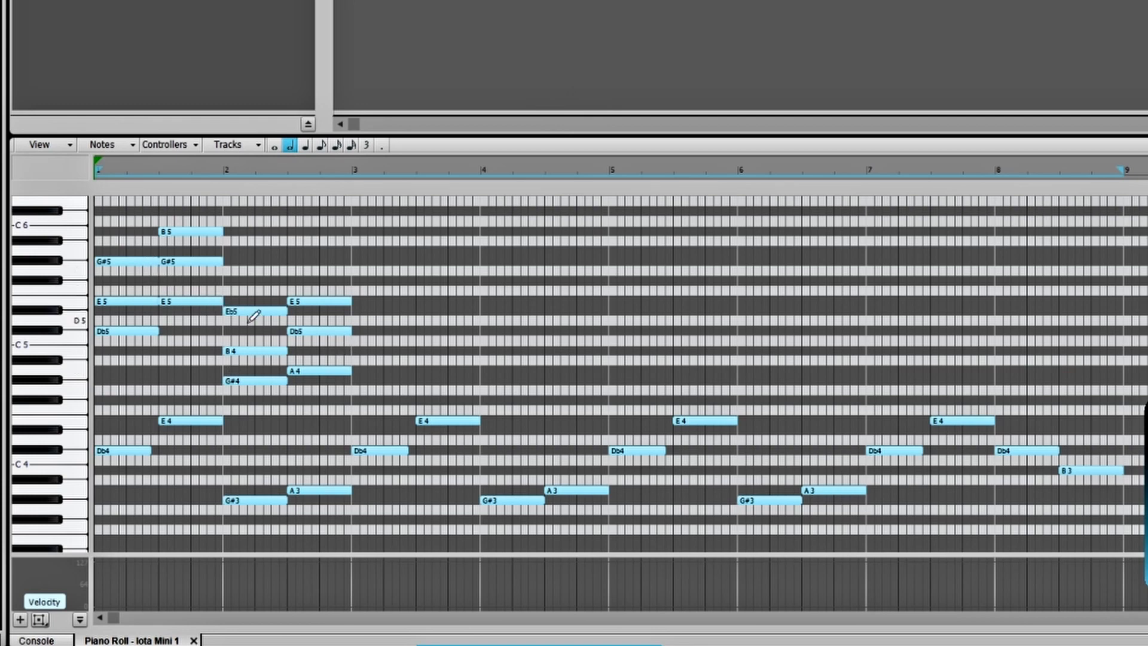
# - Trim the start of the middle note in each of the four chords by one beat, and play the strummed result
pyautogui.click(124, 302)
pyautogui.moveTo(99, 301); pyautogui.dragTo(169, 302)
pyautogui.click(164, 302)
pyautogui.moveTo(164, 262); pyautogui.dragTo(190, 263)
pyautogui.moveTo(229, 351); pyautogui.dragTo(320, 329)
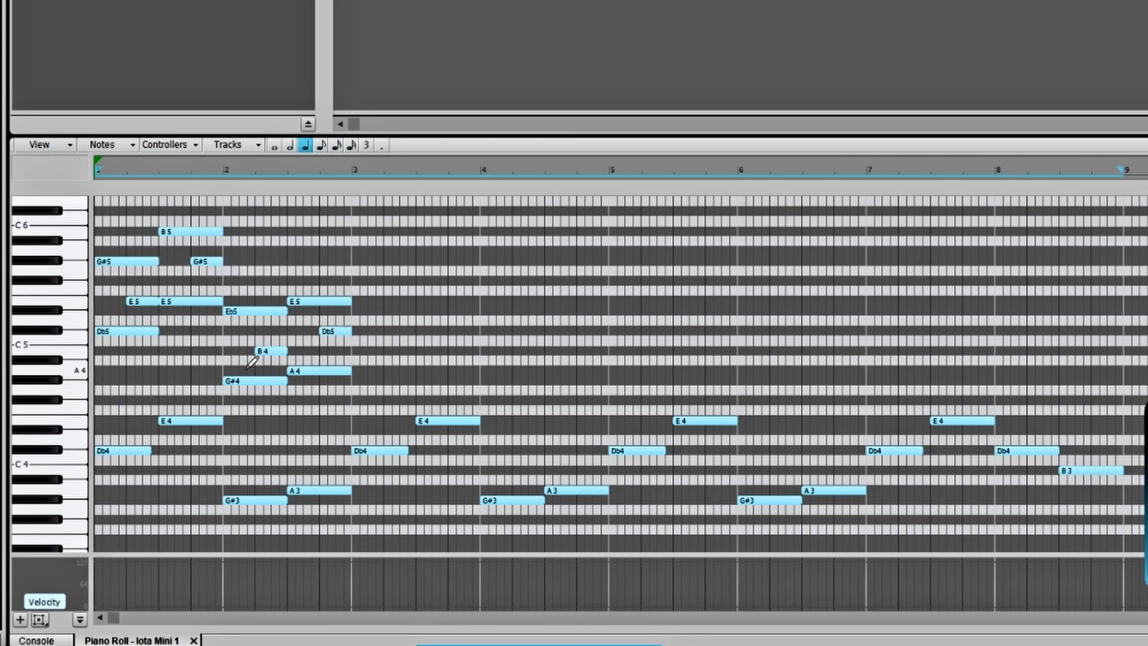
pyautogui.press('space')
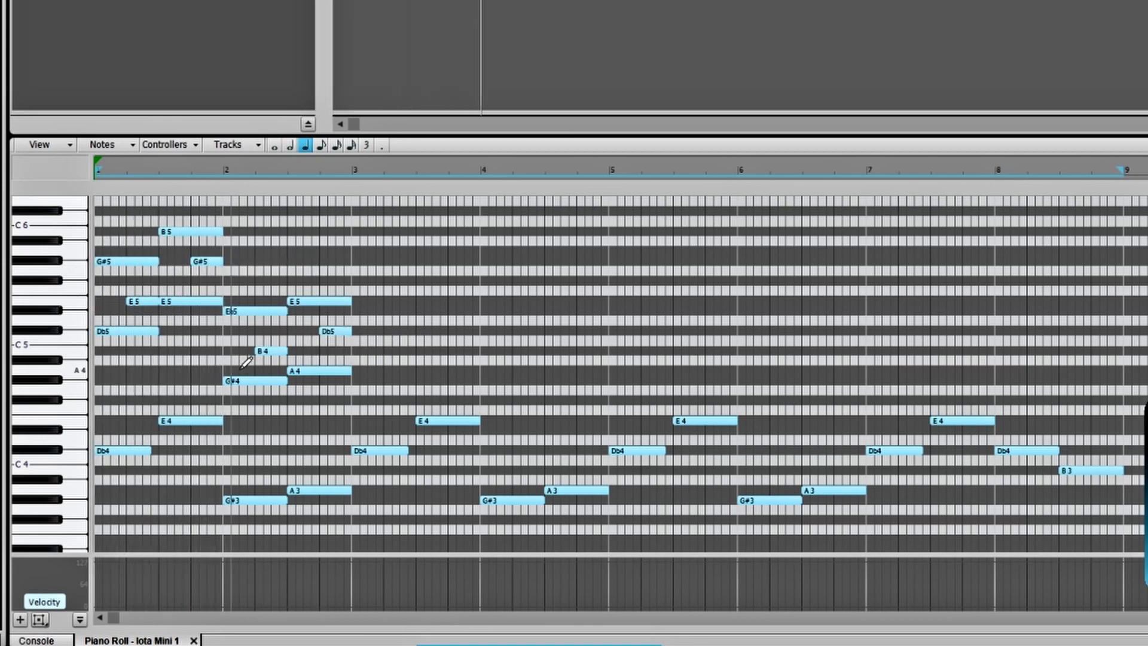
pyautogui.press('space')
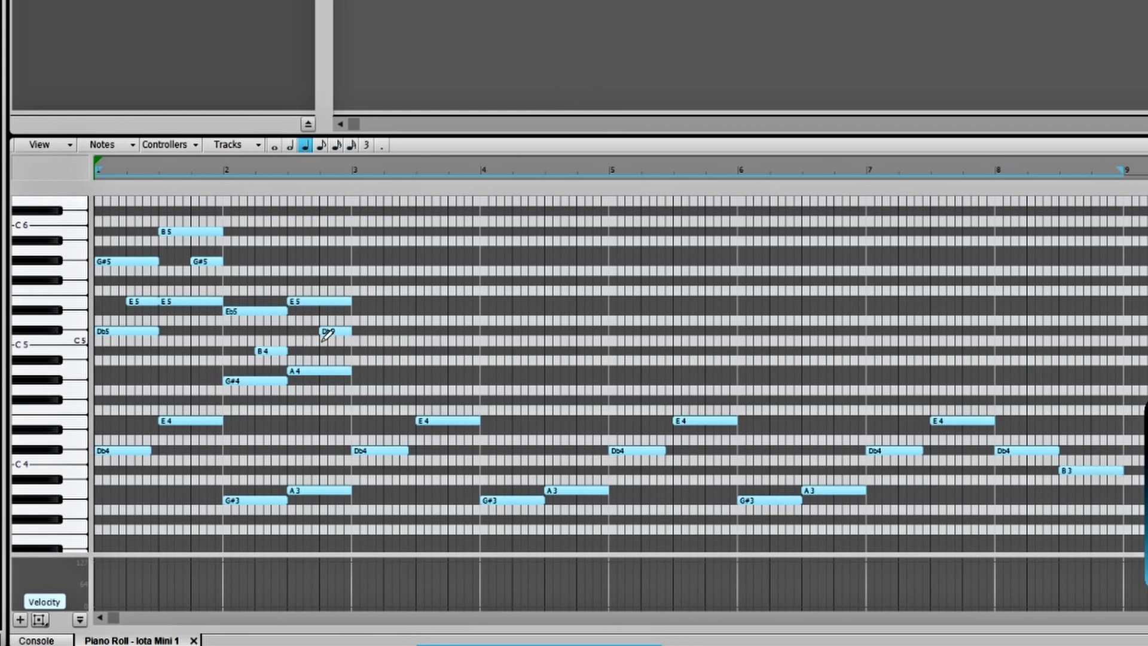
# - Trim the start of the top note in each of the four chords by half a beat, and play the pattern
pyautogui.moveTo(160, 232); pyautogui.dragTo(176, 232)
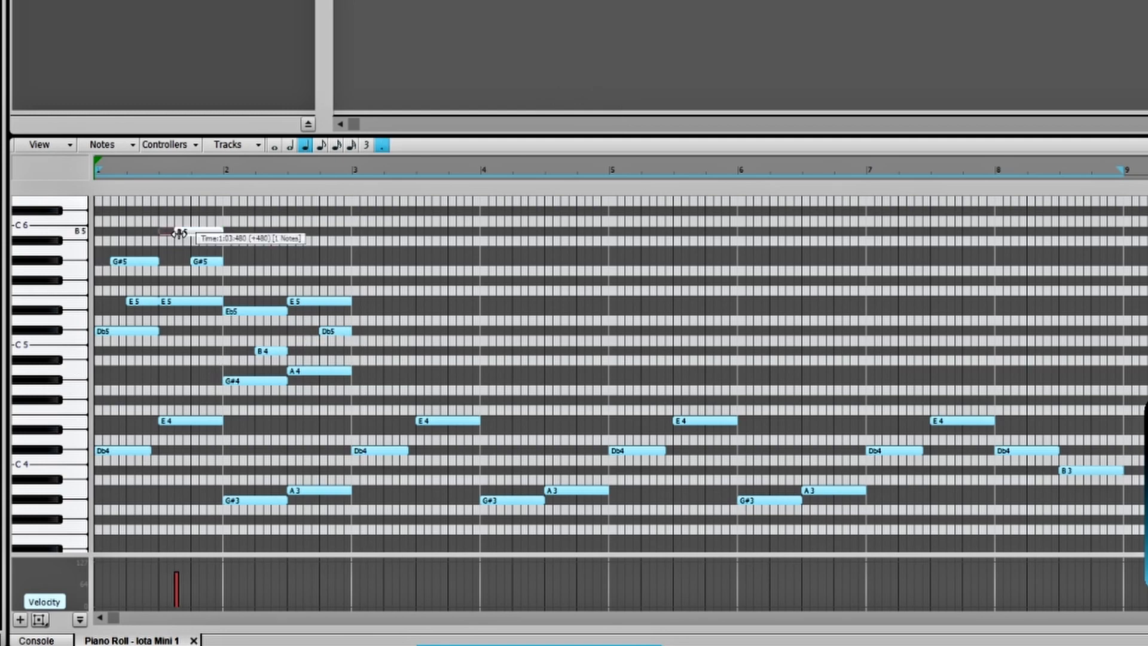
pyautogui.press('space')
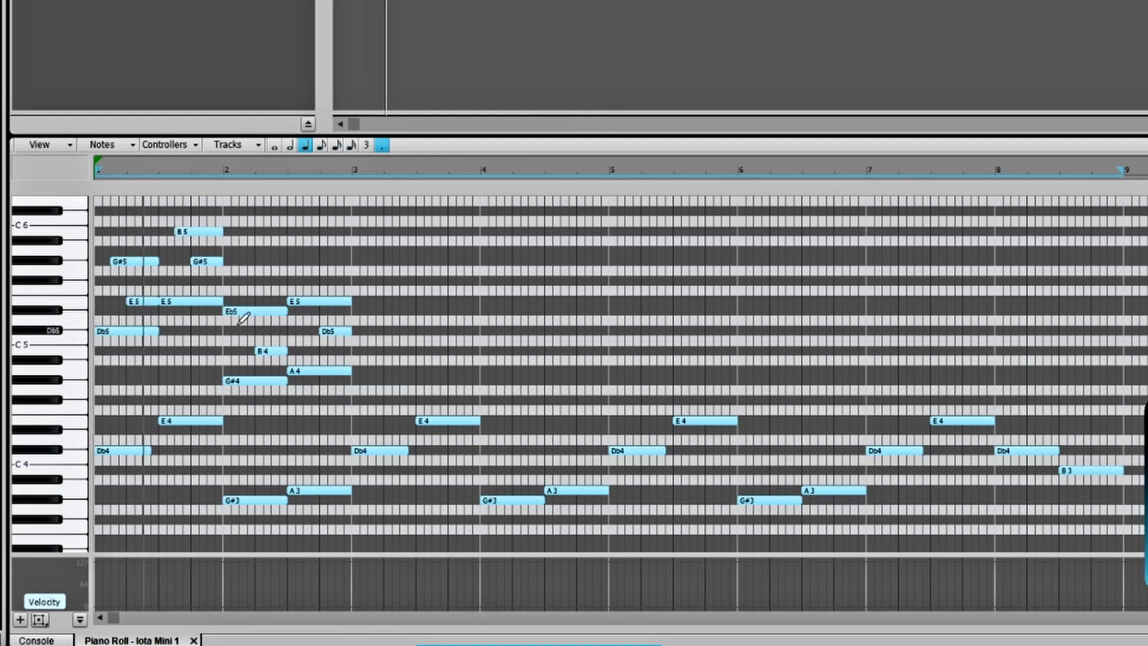
pyautogui.press('space')
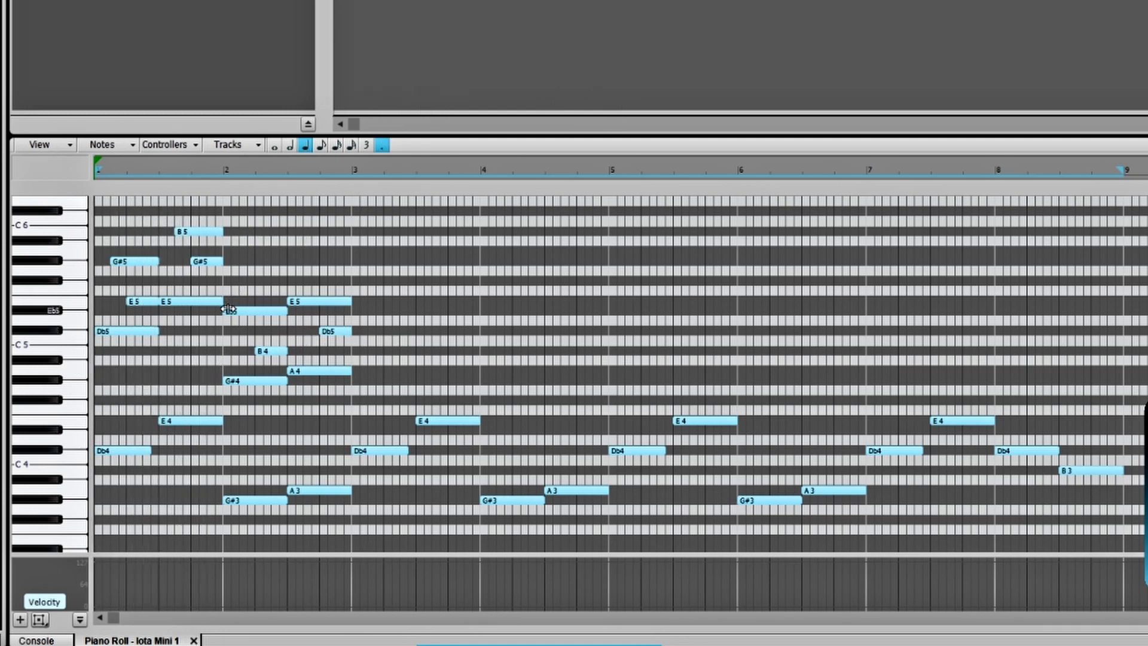
pyautogui.moveTo(229, 309); pyautogui.dragTo(303, 305)
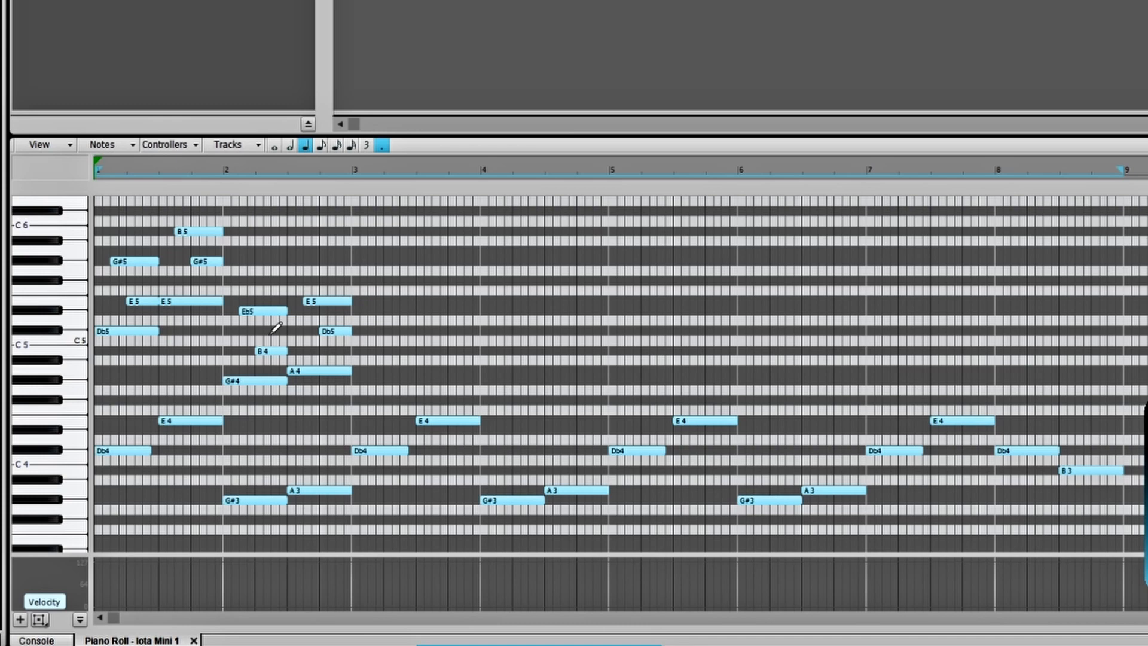
pyautogui.press('space')
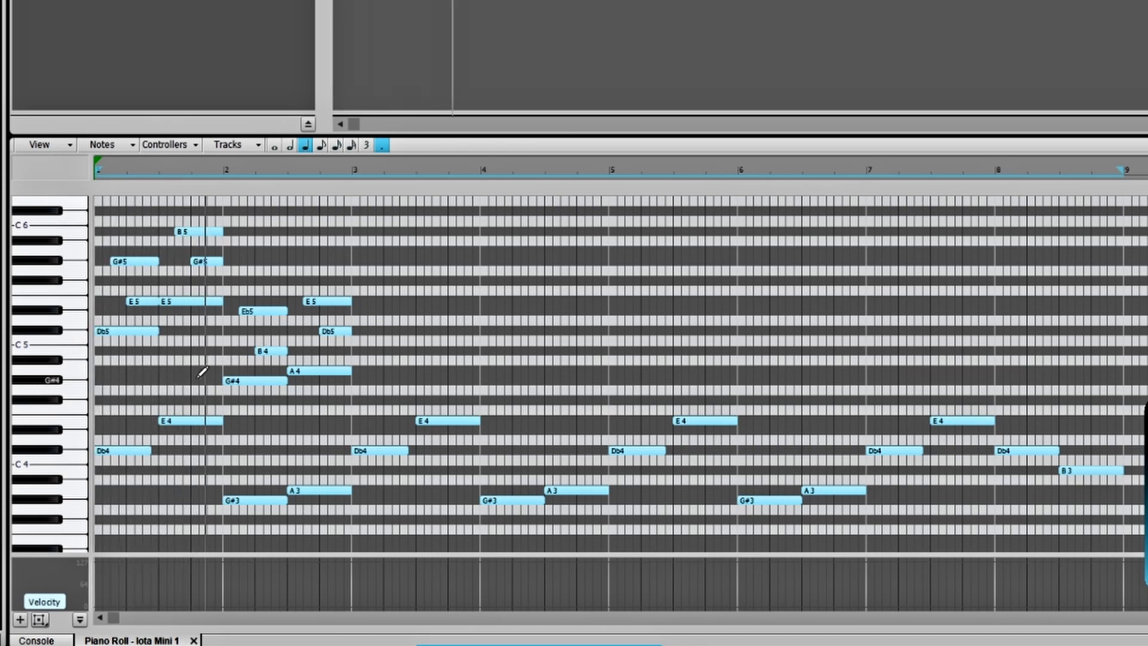
# - Stop playback, duplicate the two-bar chord pattern three times to fill up to bar 8, and delete the copied chord notes in bar 8
pyautogui.press('space')
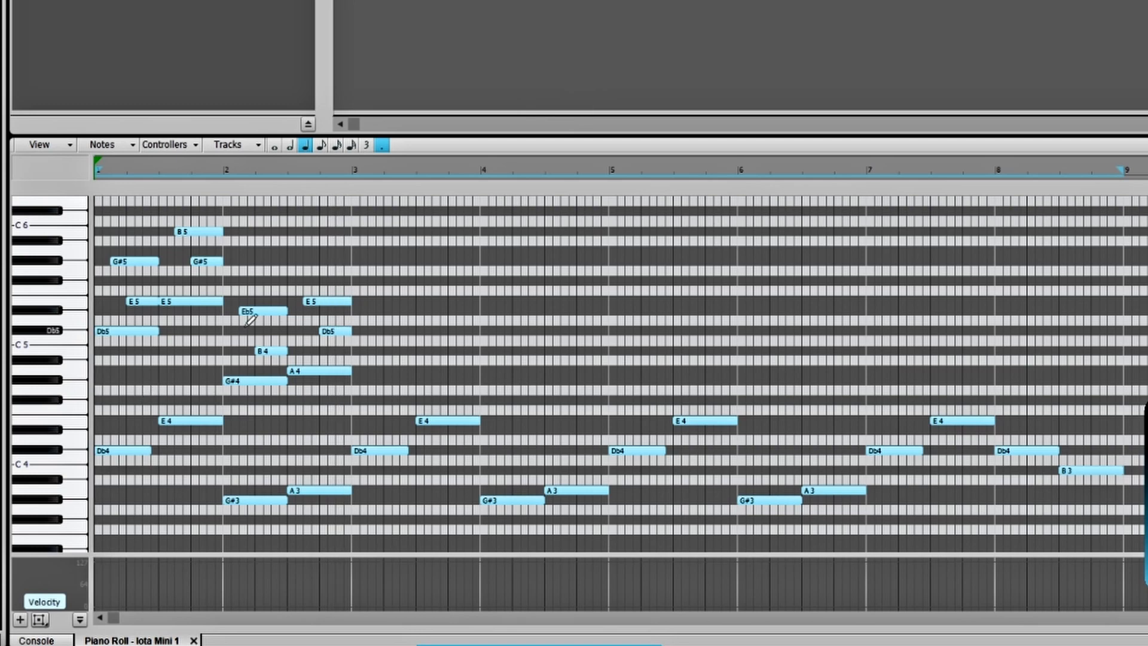
pyautogui.moveTo(350, 398); pyautogui.dragTo(101, 216)
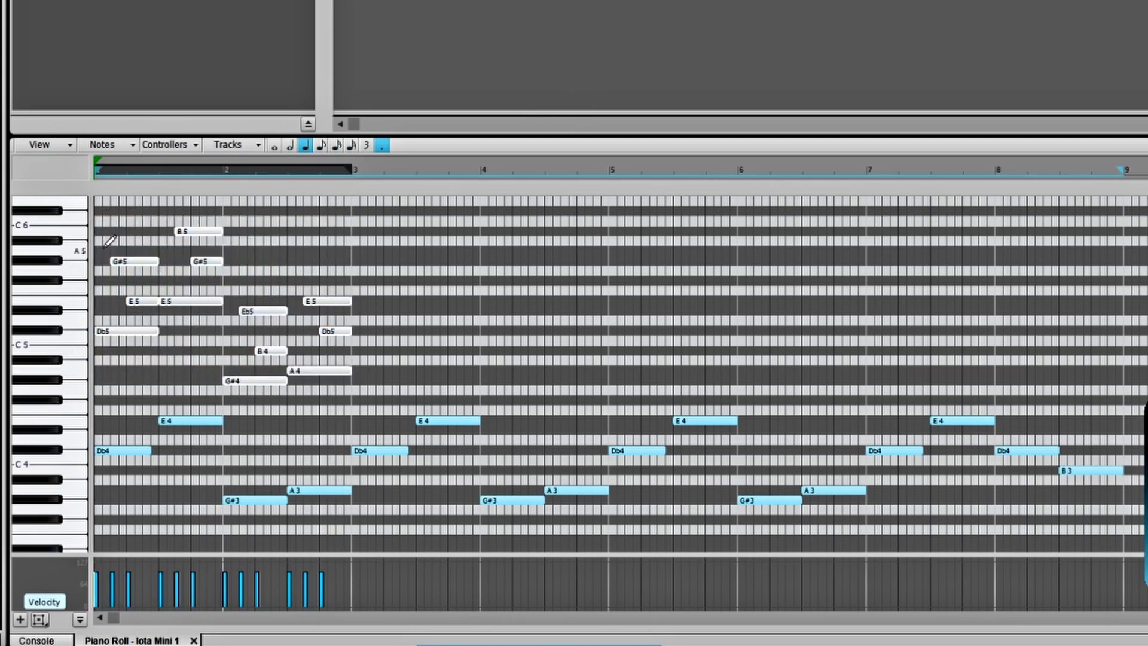
pyautogui.hotkey('ctrl', 'd')
pyautogui.hotkey('ctrl', 'd')
pyautogui.hotkey('ctrl', 'd')
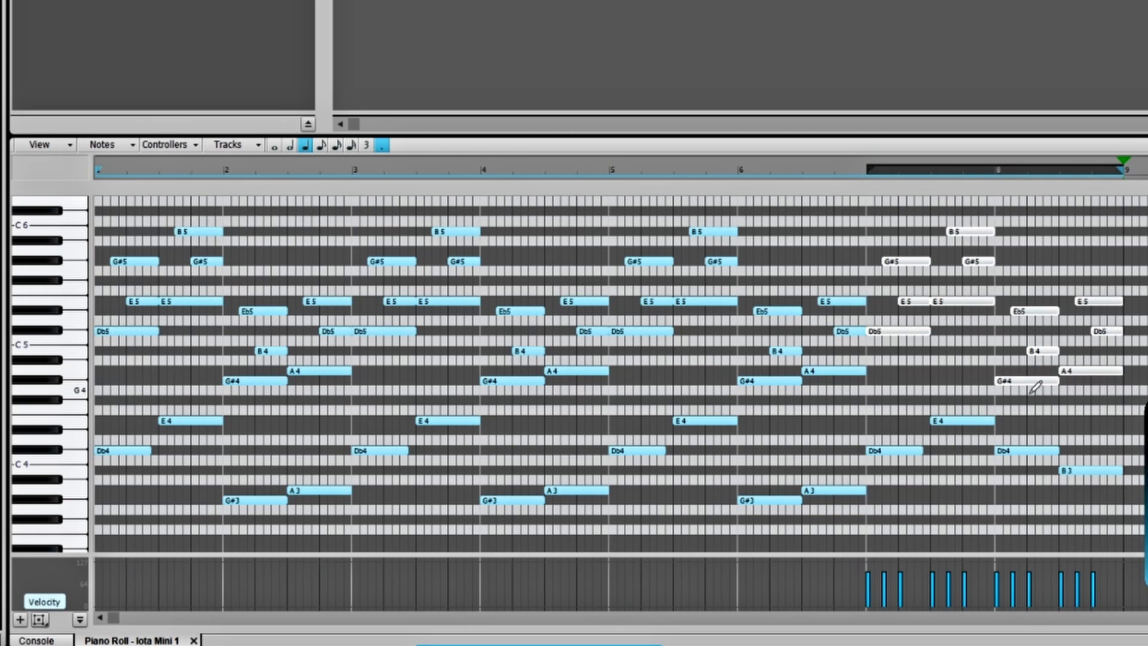
pyautogui.press('Delete')
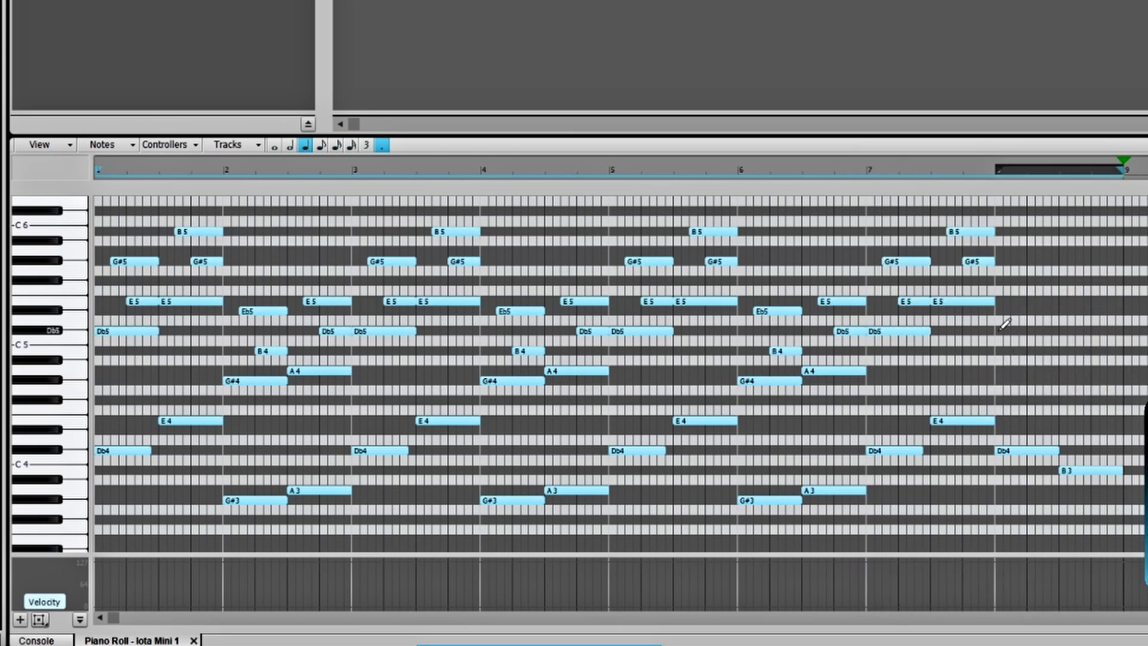
# - Draw half-note chords in bar 8: Db5, E5 and G#5 on beat 1, and B4, Eb5 and F#5 on beat 3
pyautogui.moveTo(998, 331); pyautogui.dragTo(1059, 332)
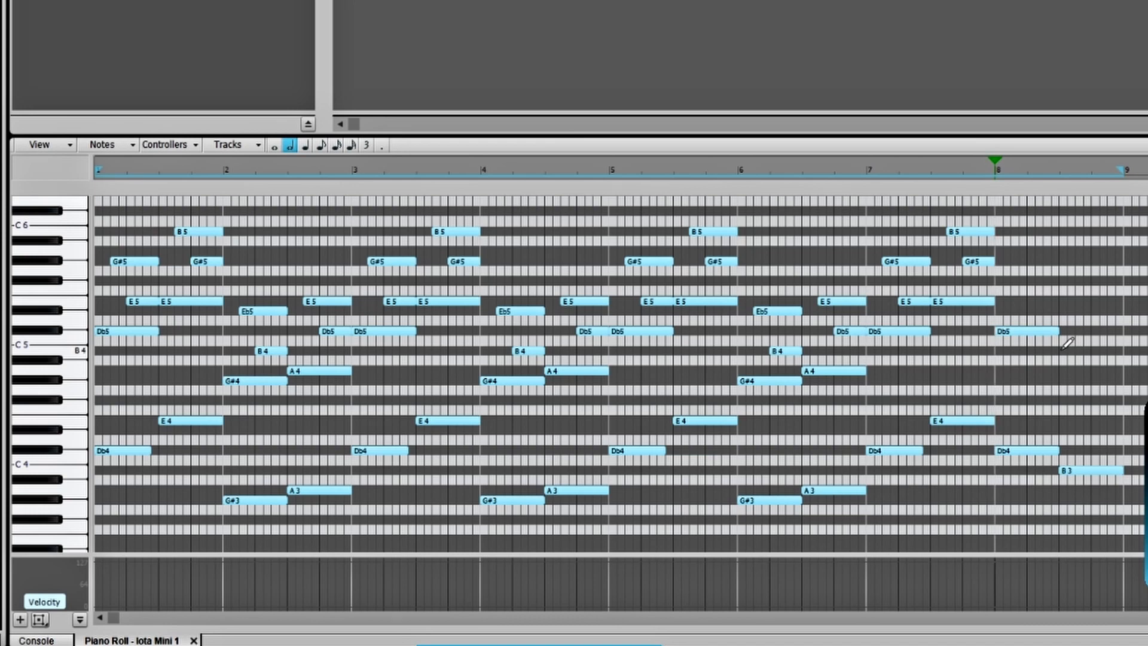
pyautogui.click(1063, 351)
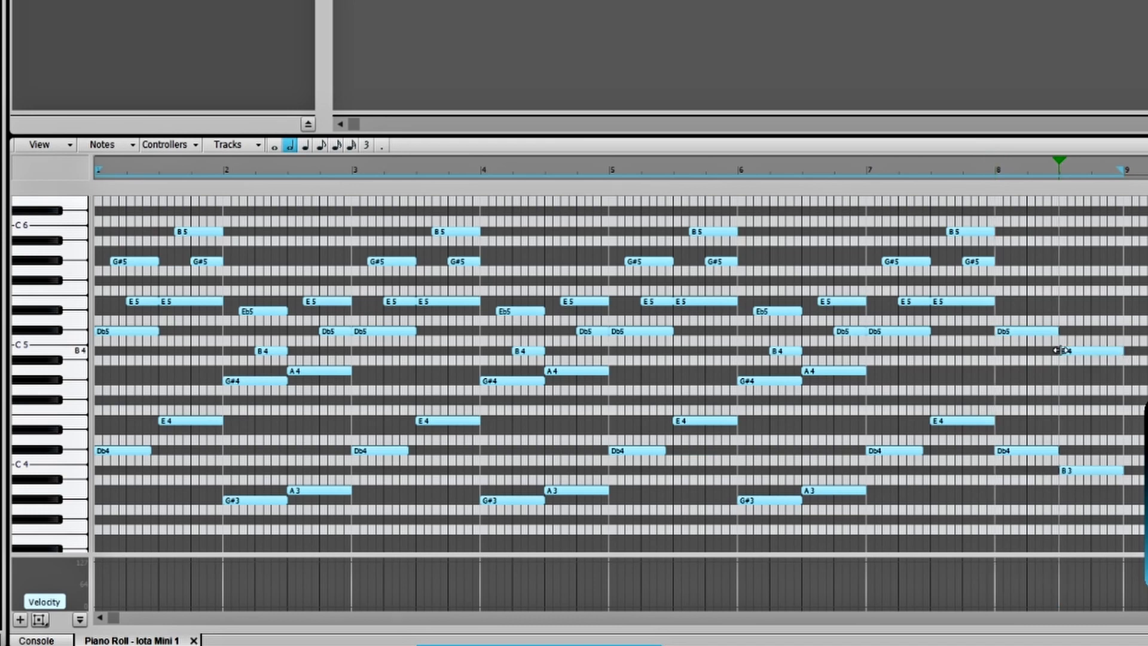
pyautogui.click(999, 301)
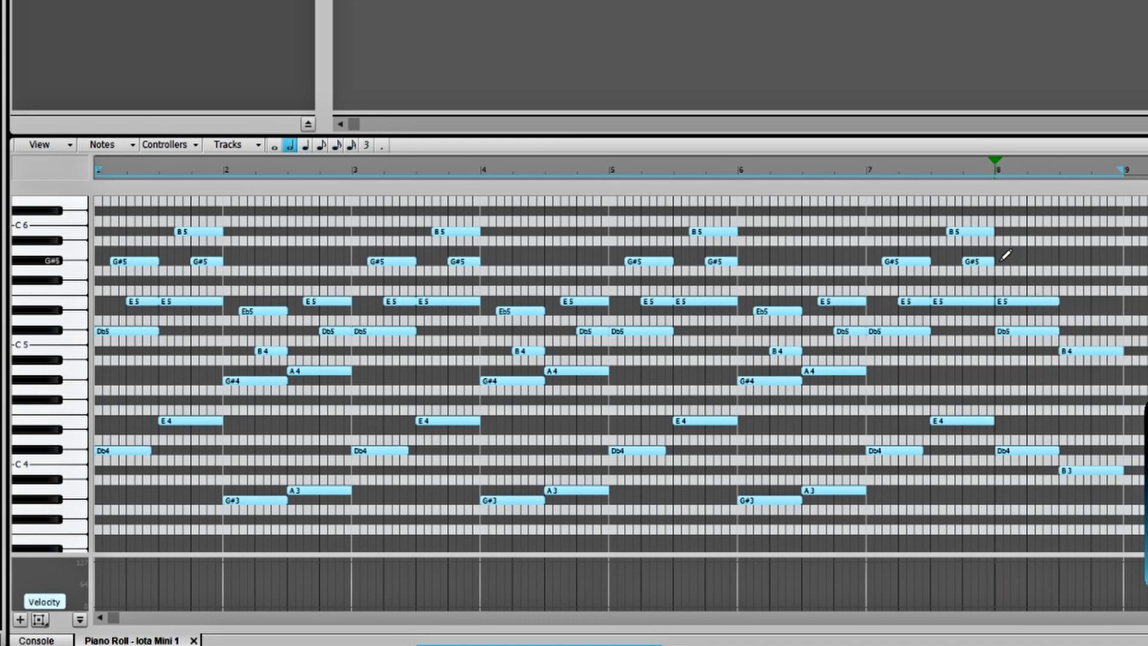
pyautogui.click(999, 262)
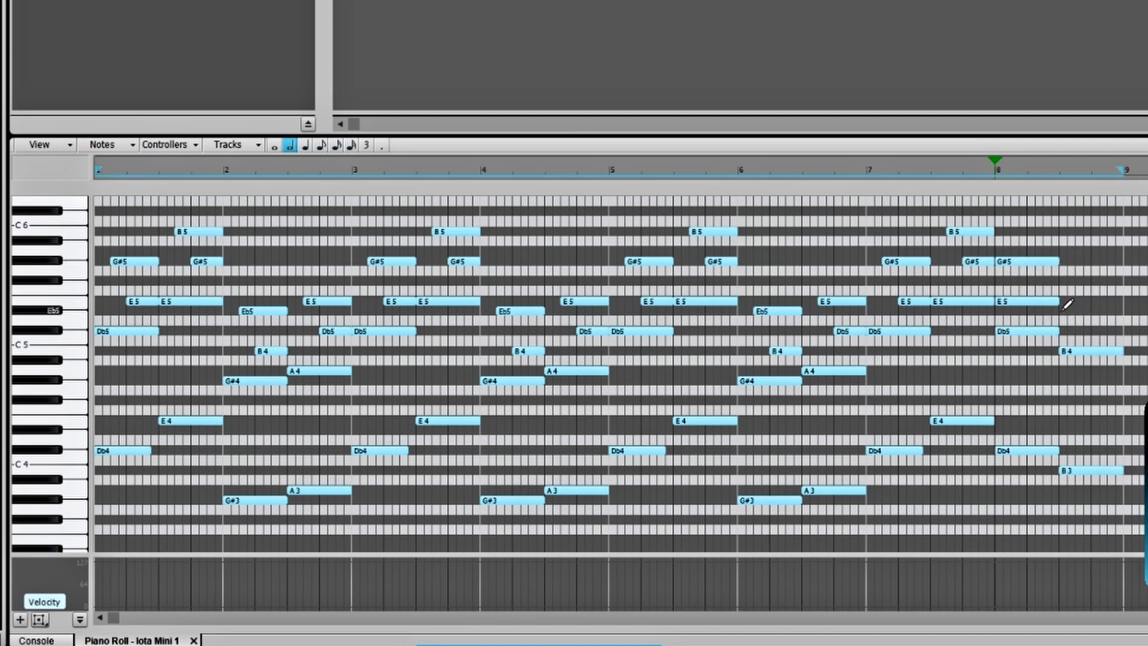
pyautogui.click(1065, 311)
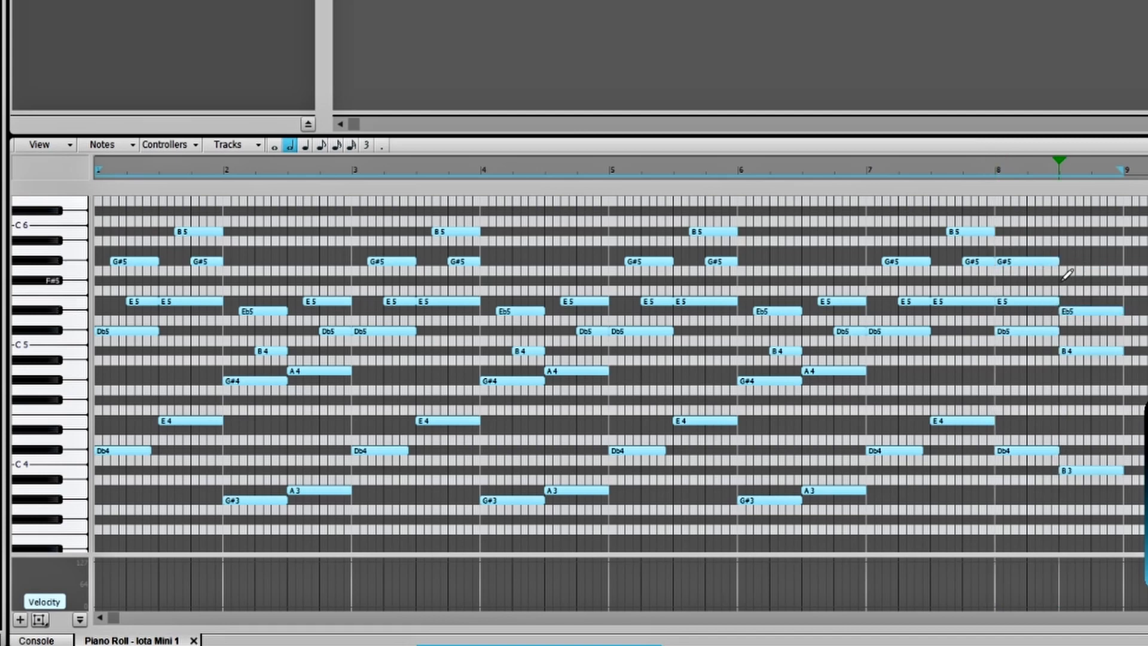
pyautogui.click(1065, 281)
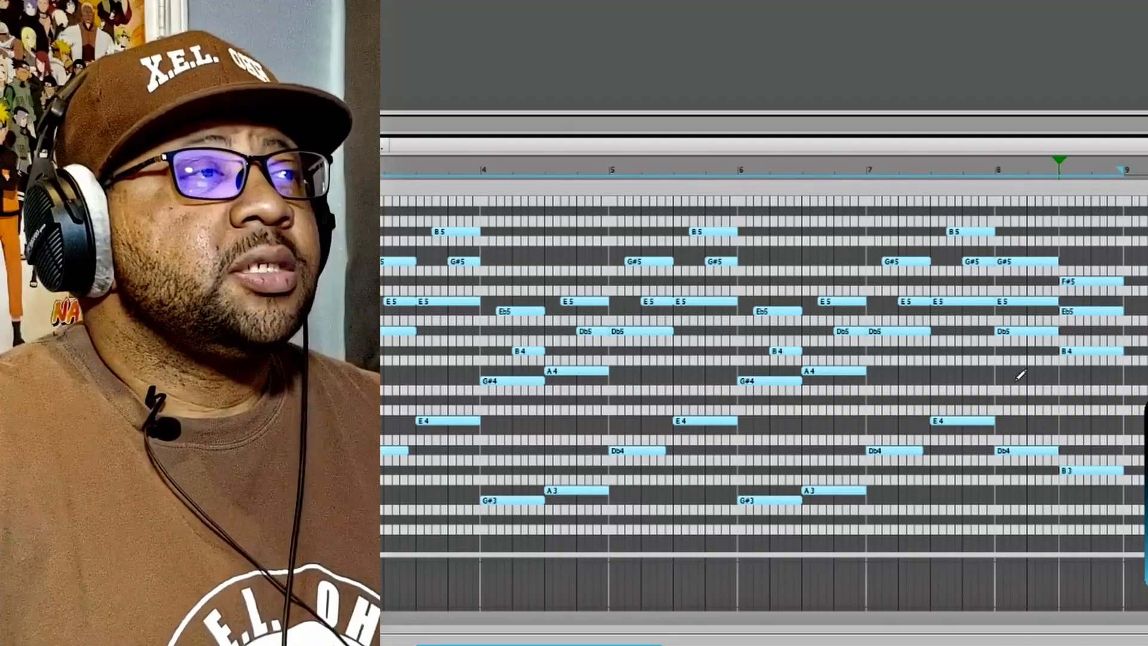
# - In both bar 8 chords, trim the start of the middle note by one beat and of the top note by half a beat
pyautogui.click(933, 304)
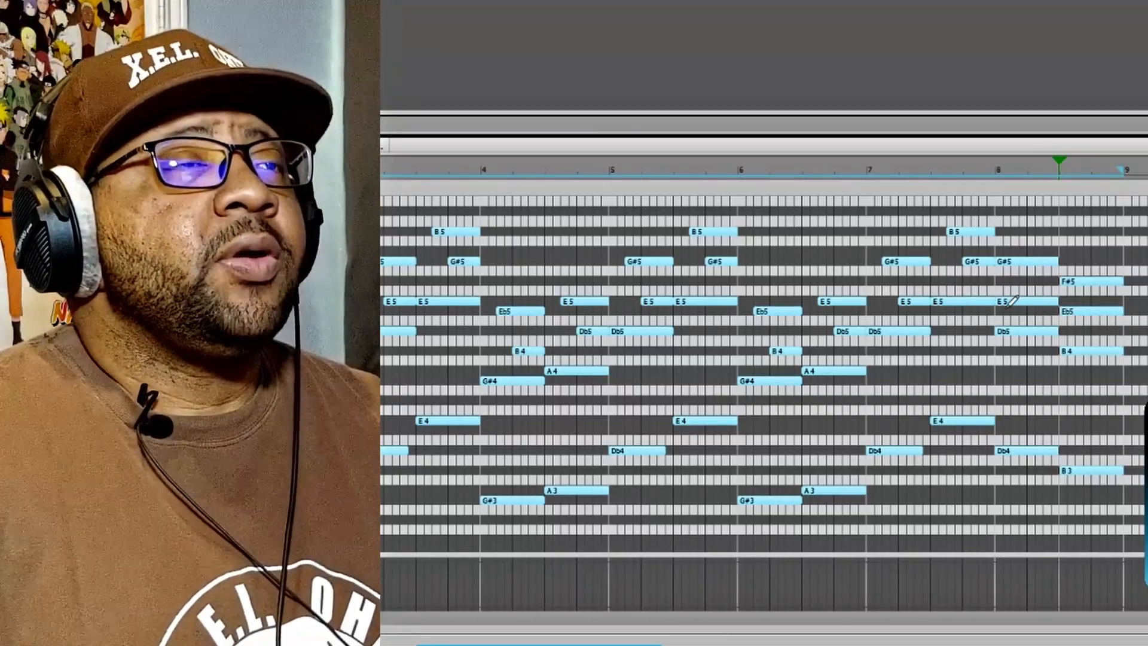
pyautogui.click(955, 304)
pyautogui.click(1010, 303)
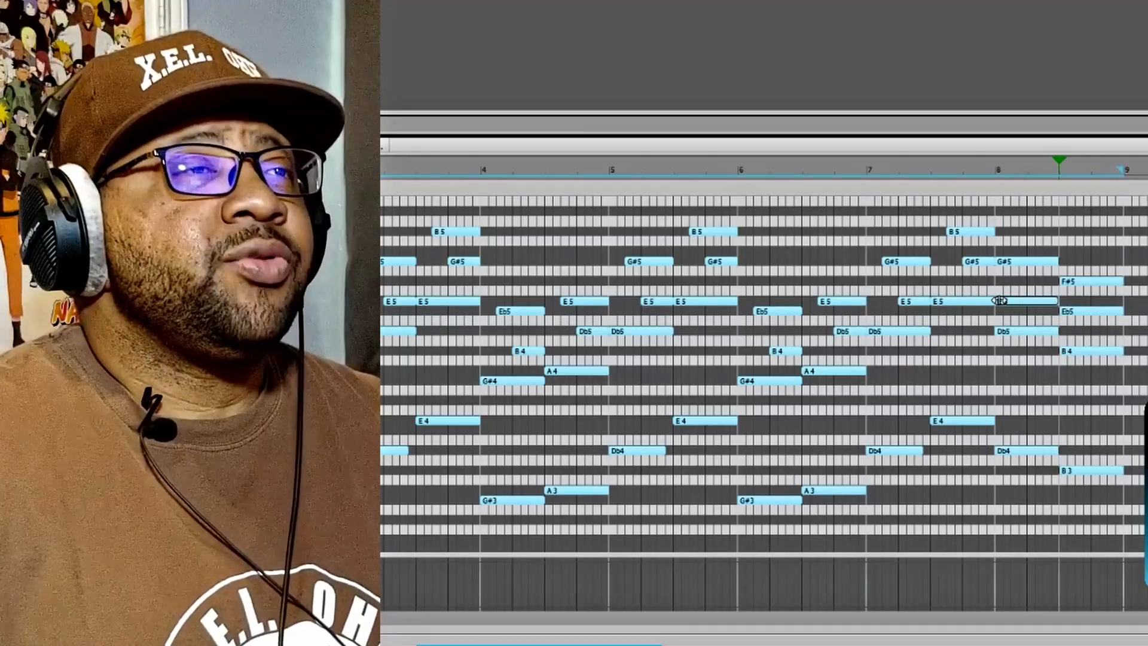
pyautogui.moveTo(1000, 301); pyautogui.dragTo(1030, 301)
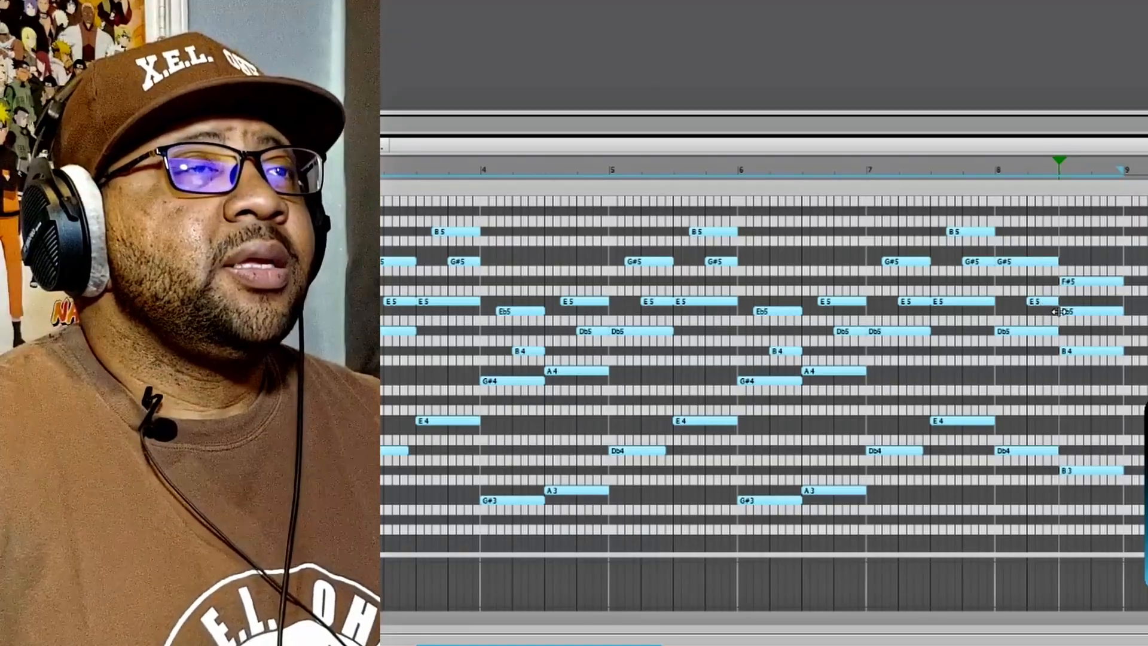
pyautogui.moveTo(1058, 311); pyautogui.dragTo(1092, 312)
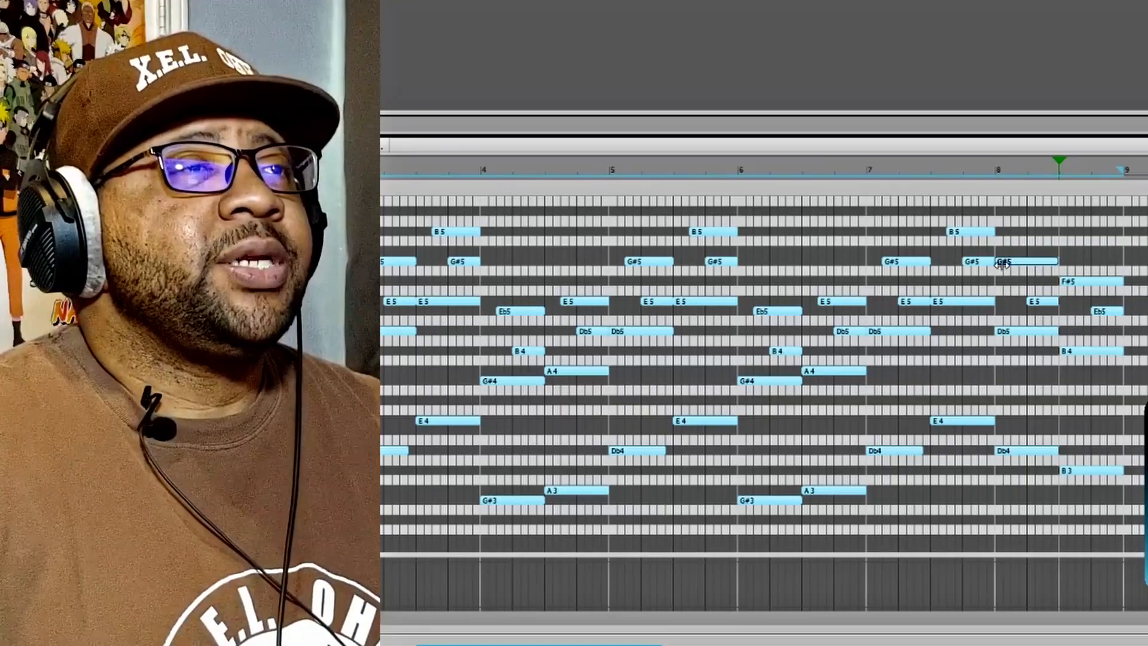
pyautogui.moveTo(995, 263); pyautogui.dragTo(1082, 283)
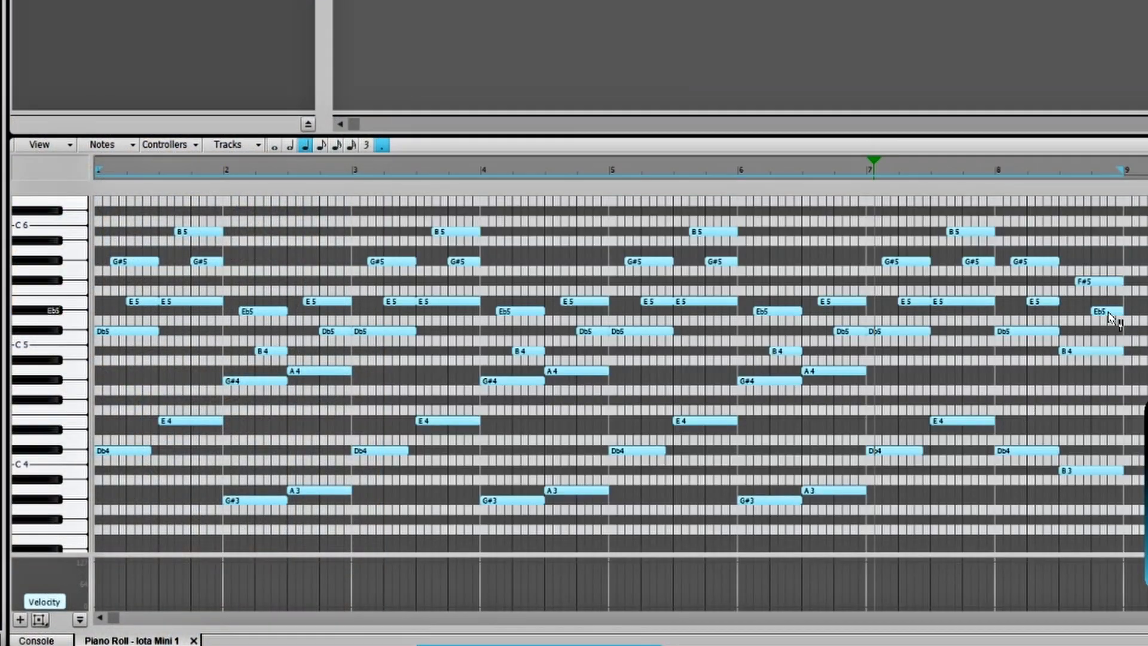
# - Raise the top notes of the bar 8 chords to A5 and G#5, replace the last Eb5 with short E5 and Eb5 notes, and play the pattern
pyautogui.moveTo(1108, 312); pyautogui.dragTo(1085, 261)
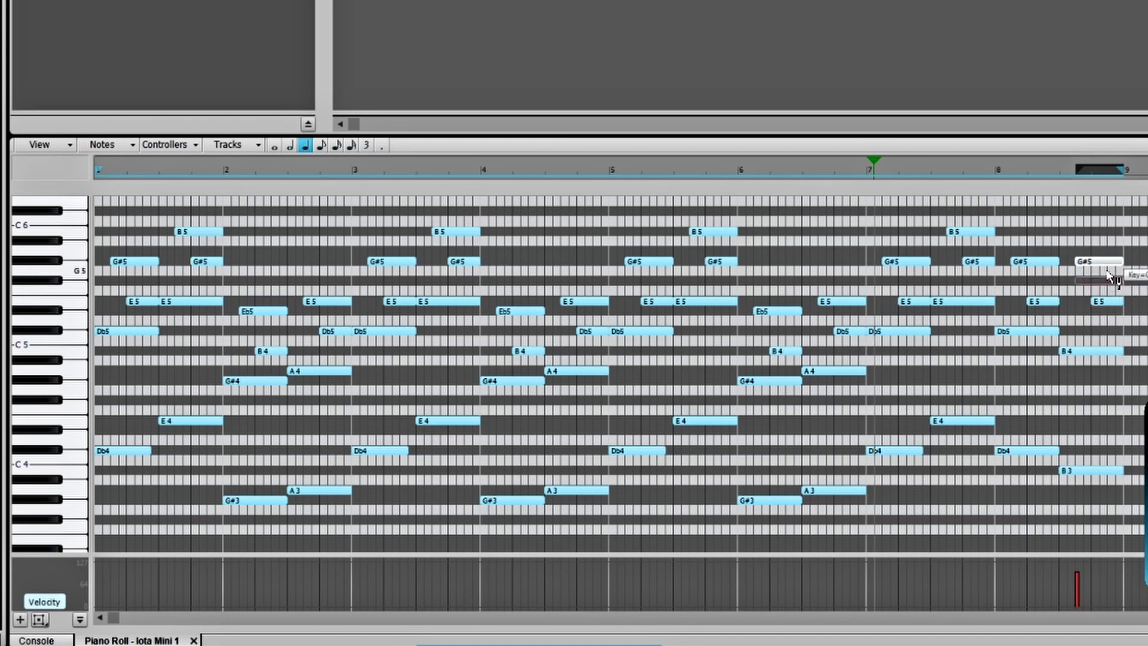
pyautogui.click(1045, 304)
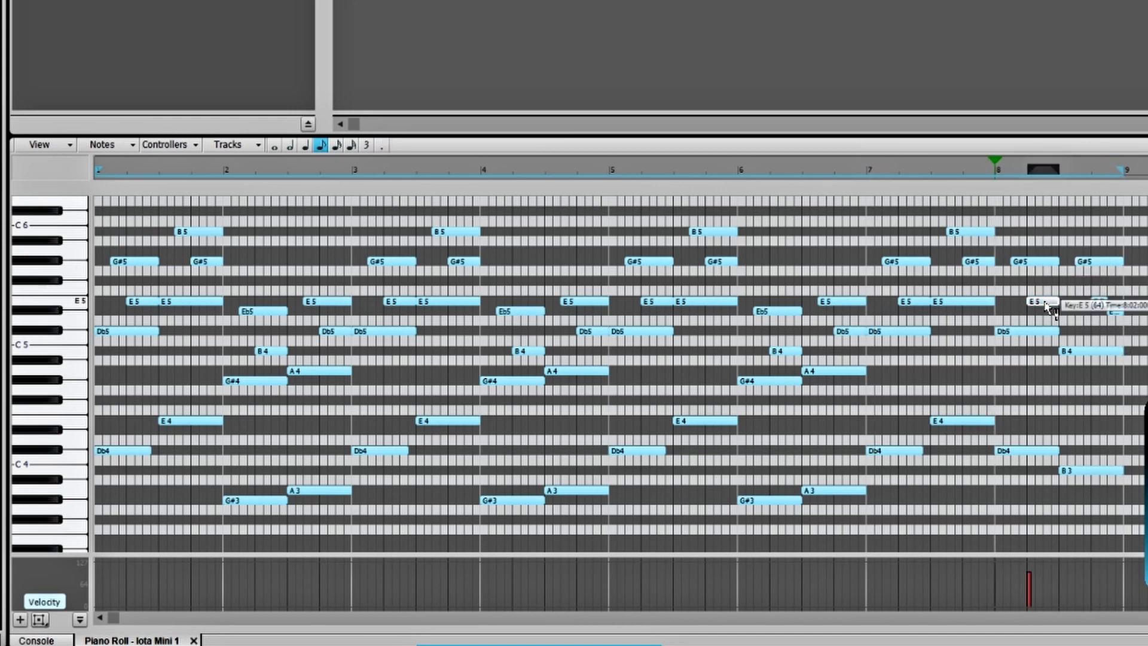
pyautogui.moveTo(1045, 303); pyautogui.dragTo(1045, 292)
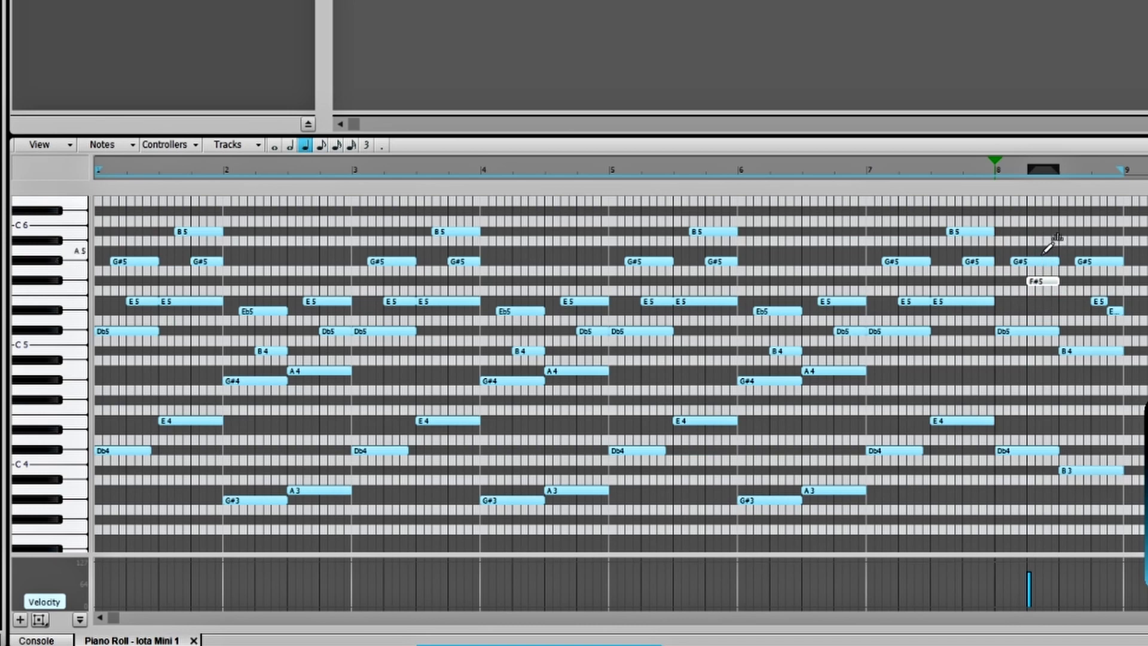
pyautogui.moveTo(1041, 263); pyautogui.dragTo(1044, 302)
pyautogui.click(1037, 452)
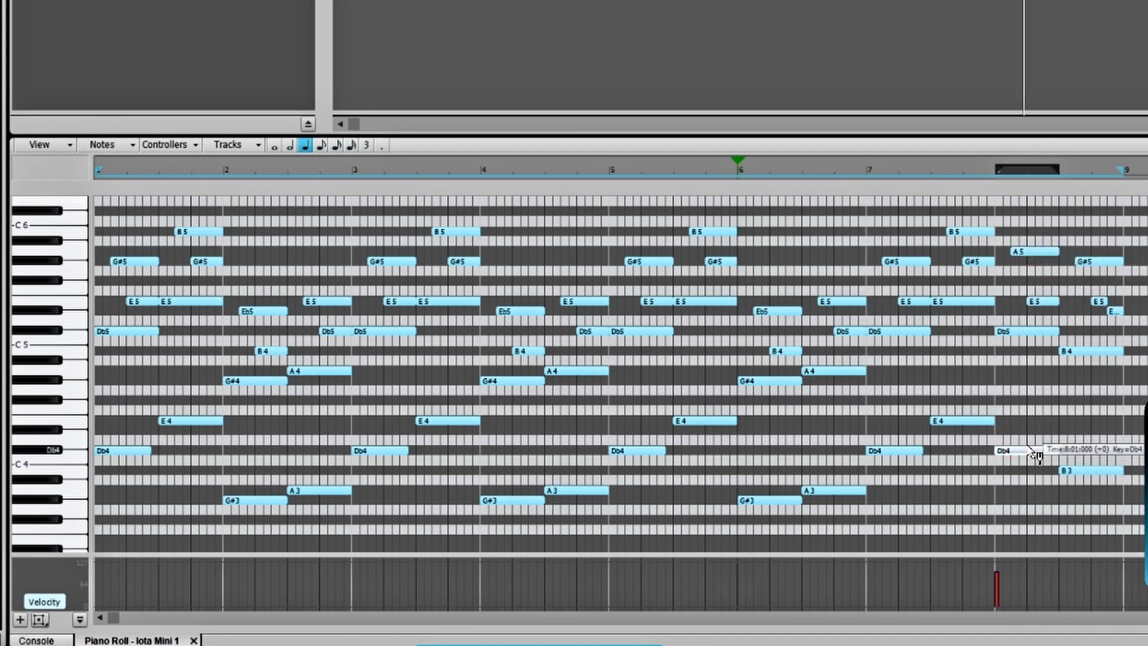
pyautogui.moveTo(1030, 447)
pyautogui.mouseDown()
pyautogui.moveTo(1029, 435)
pyautogui.moveTo(1032, 507)
pyautogui.moveTo(1043, 464)
pyautogui.mouseUp()
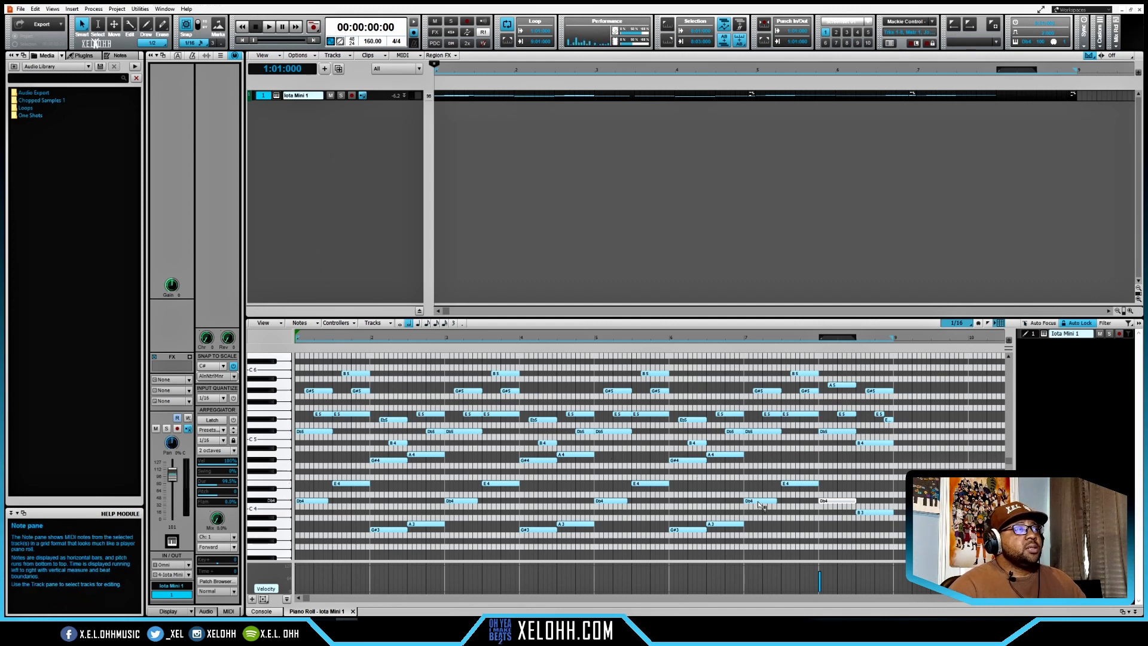
pyautogui.press('space')
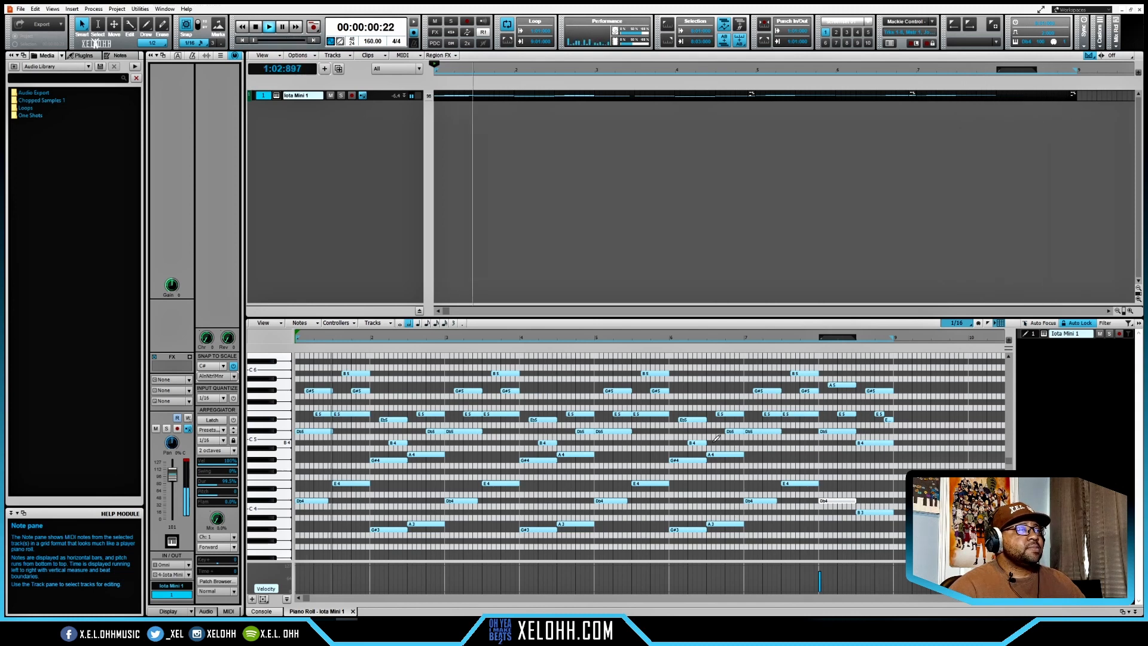
pyautogui.press('space')
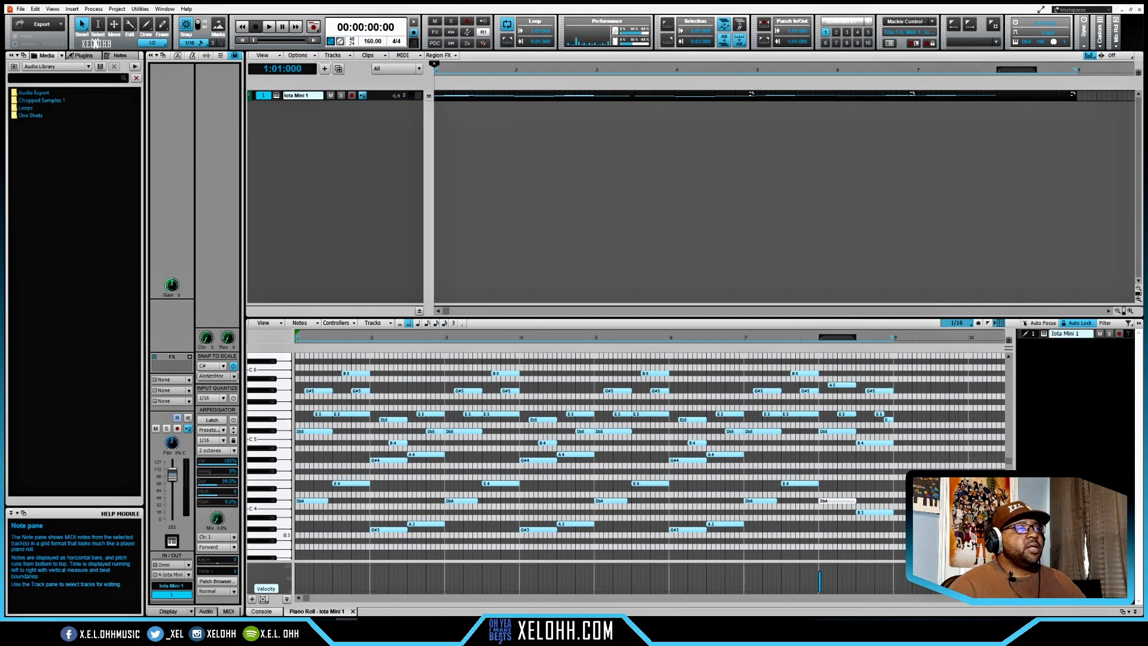
# - Add a second Iota Mini instrument track and copy the first track's whole MIDI clip onto it
pyautogui.moveTo(905, 544); pyautogui.dragTo(298, 357)
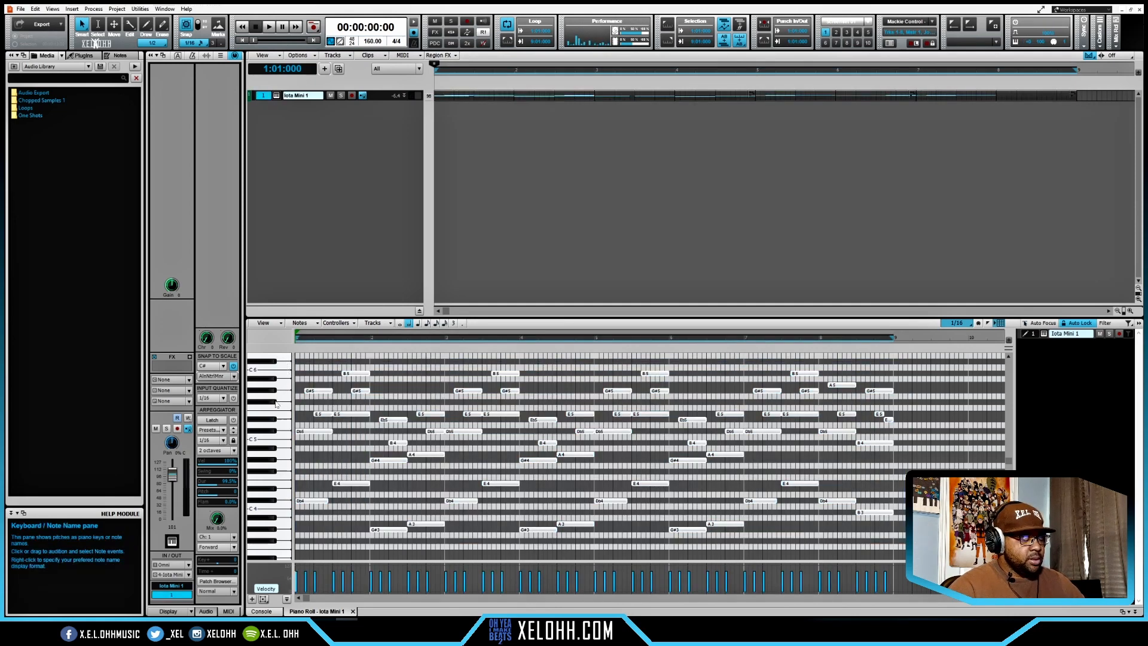
pyautogui.click(276, 405)
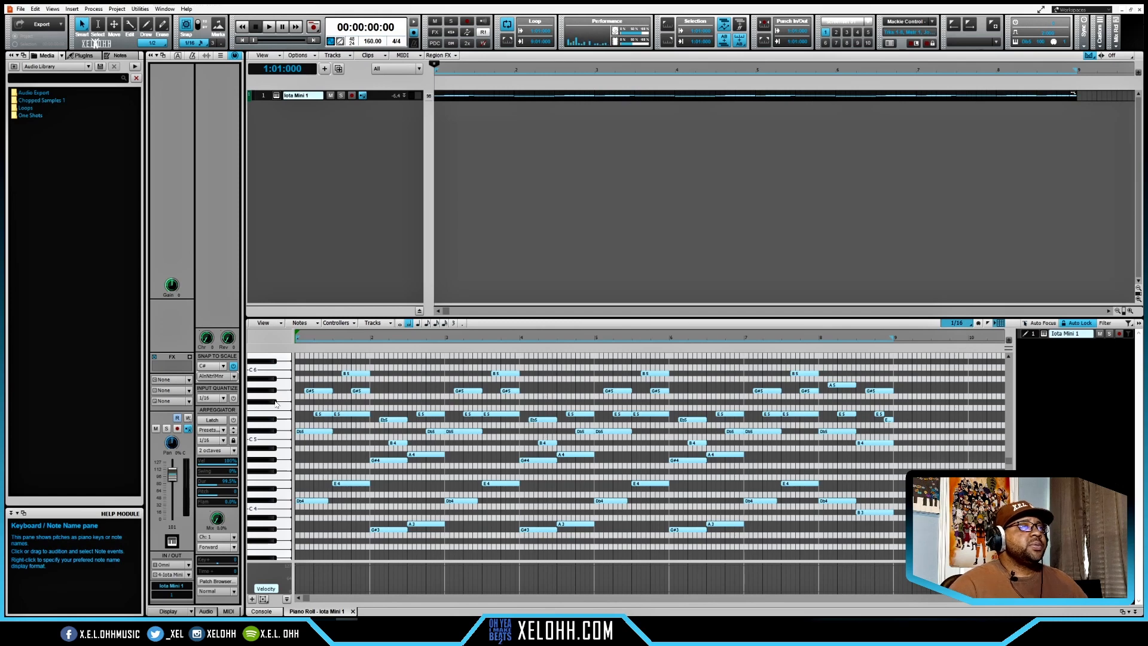
pyautogui.click(325, 68)
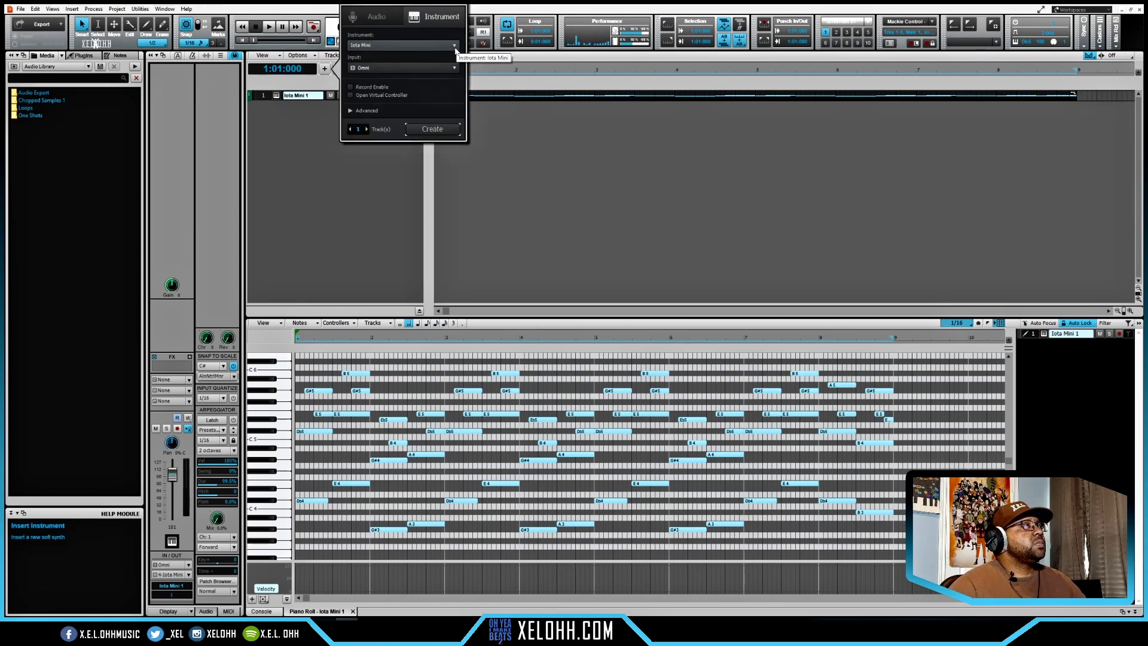
pyautogui.click(432, 130)
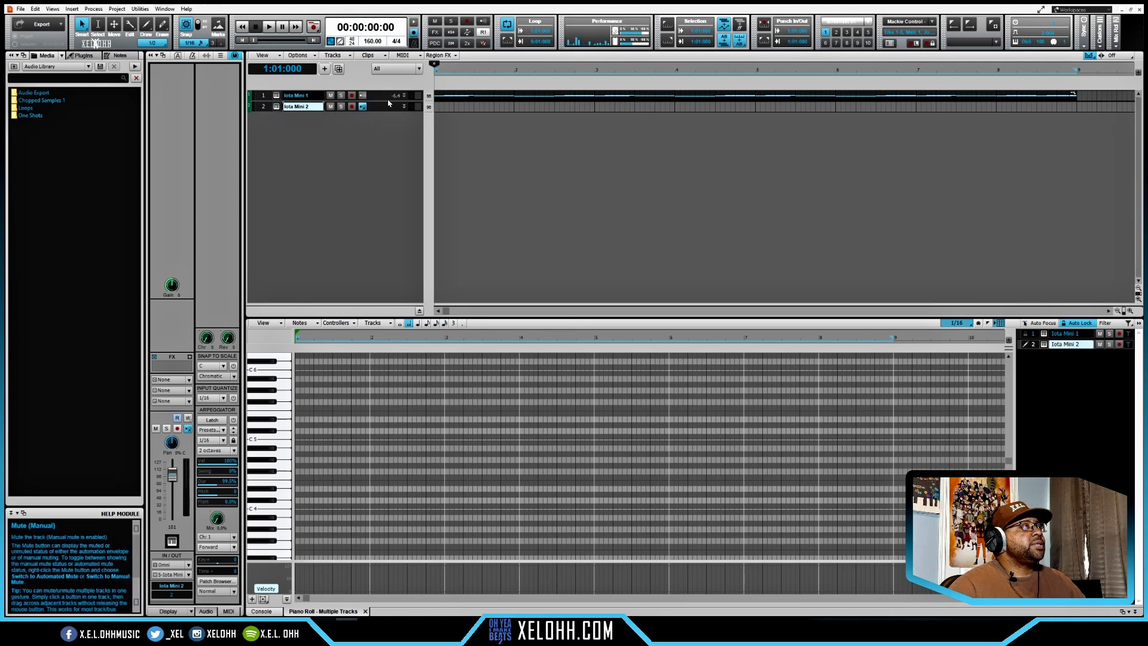
pyautogui.keyDown('ctrl'); pyautogui.moveTo(441, 95); pyautogui.dragTo(442, 106); pyautogui.keyUp('ctrl')
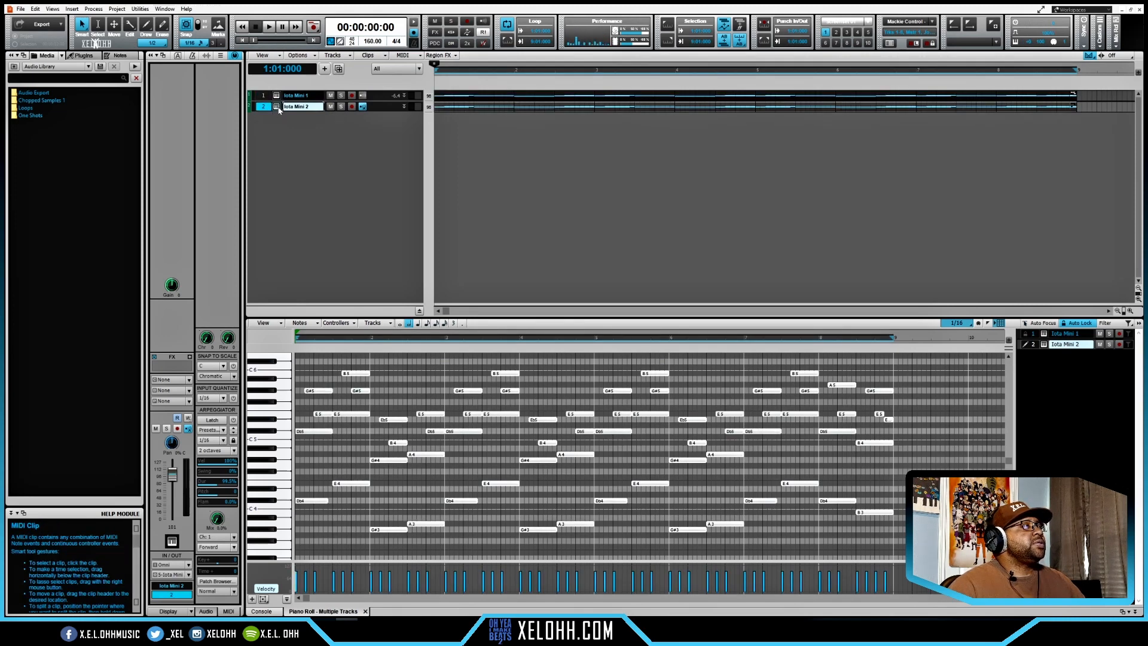
# - Load the Keys - Class sound in the second Iota Mini and lower its cutoff to just above the middle during playback
pyautogui.click(277, 107)
pyautogui.click(393, 149)
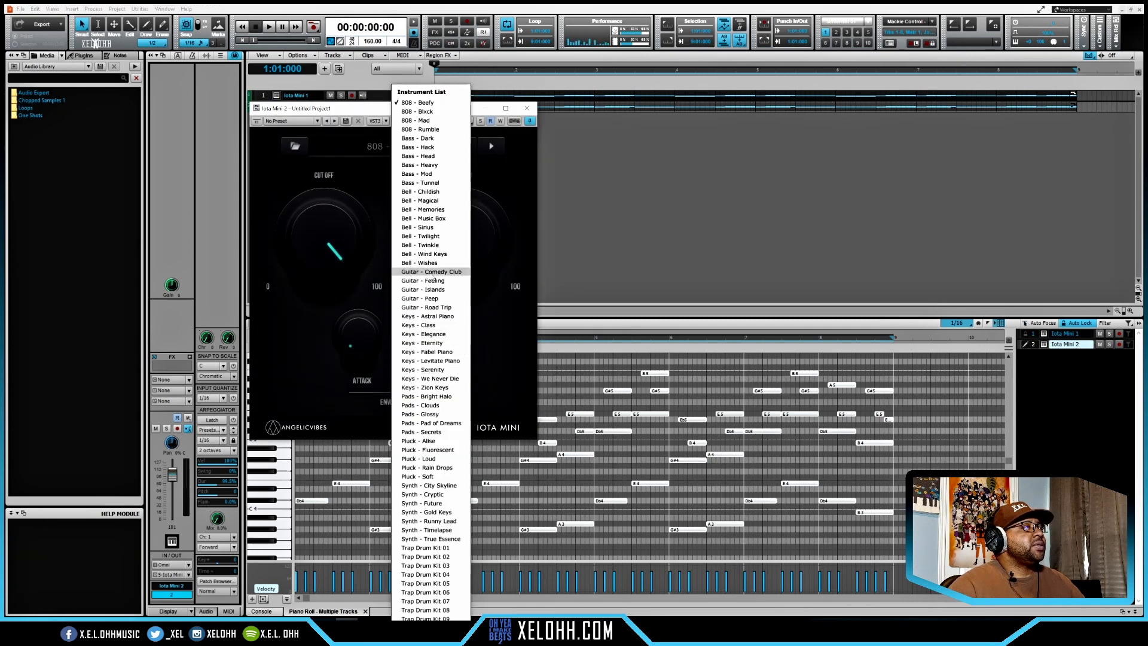
pyautogui.click(428, 324)
pyautogui.press('space')
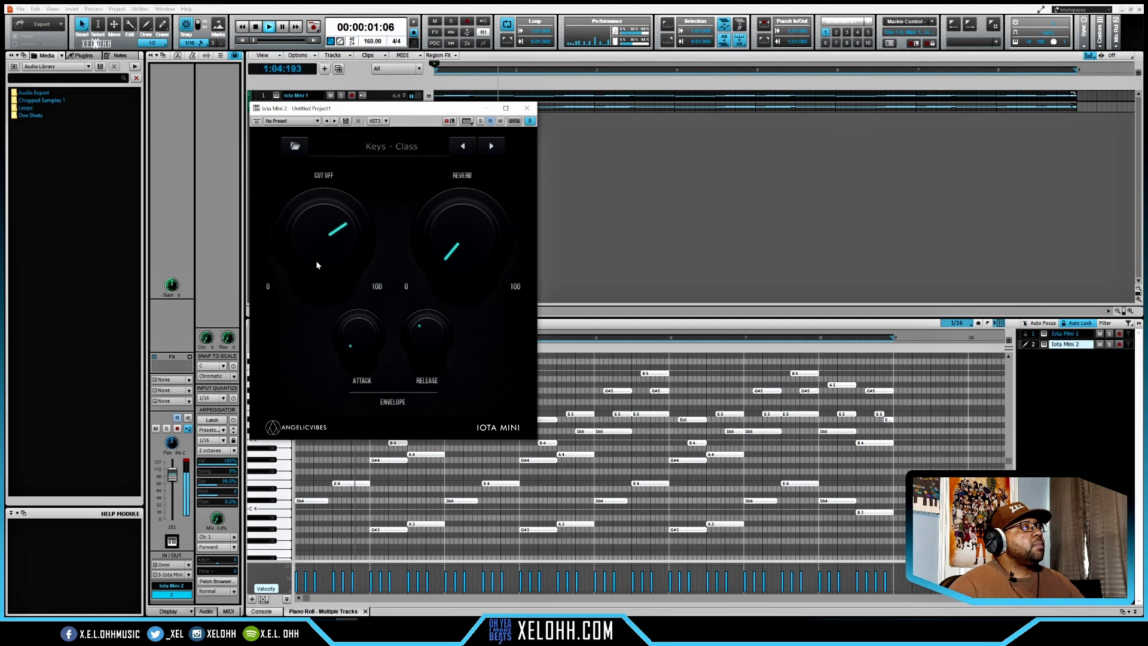
pyautogui.moveTo(316, 260)
pyautogui.mouseDown()
pyautogui.moveTo(336, 297)
pyautogui.moveTo(315, 278)
pyautogui.mouseUp()
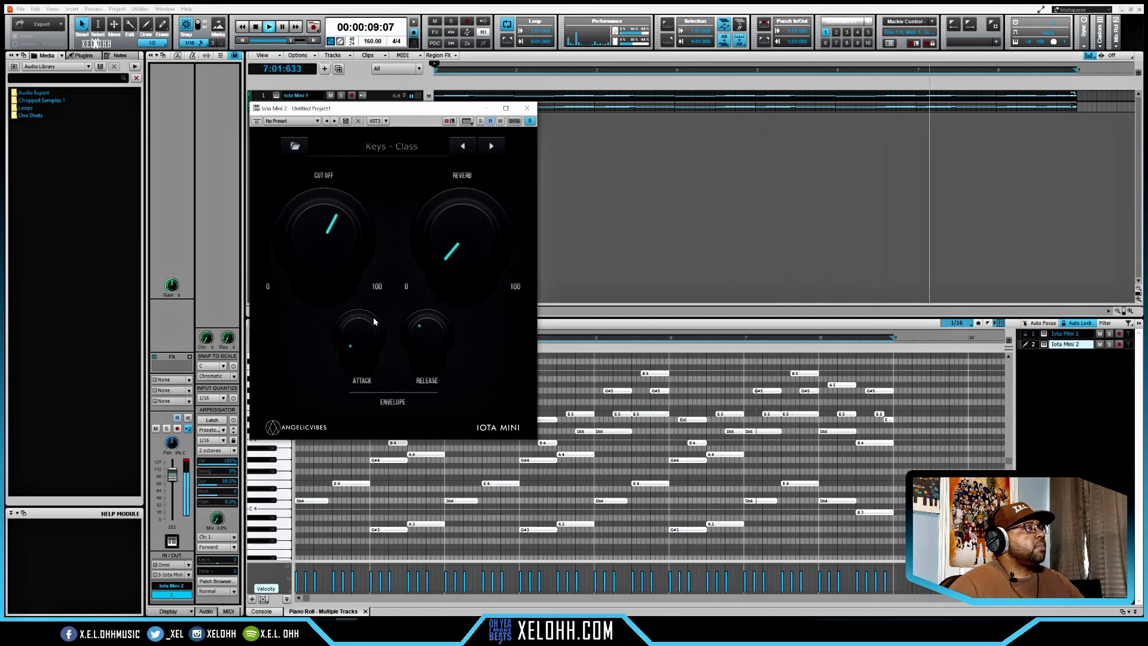
pyautogui.click(528, 109)
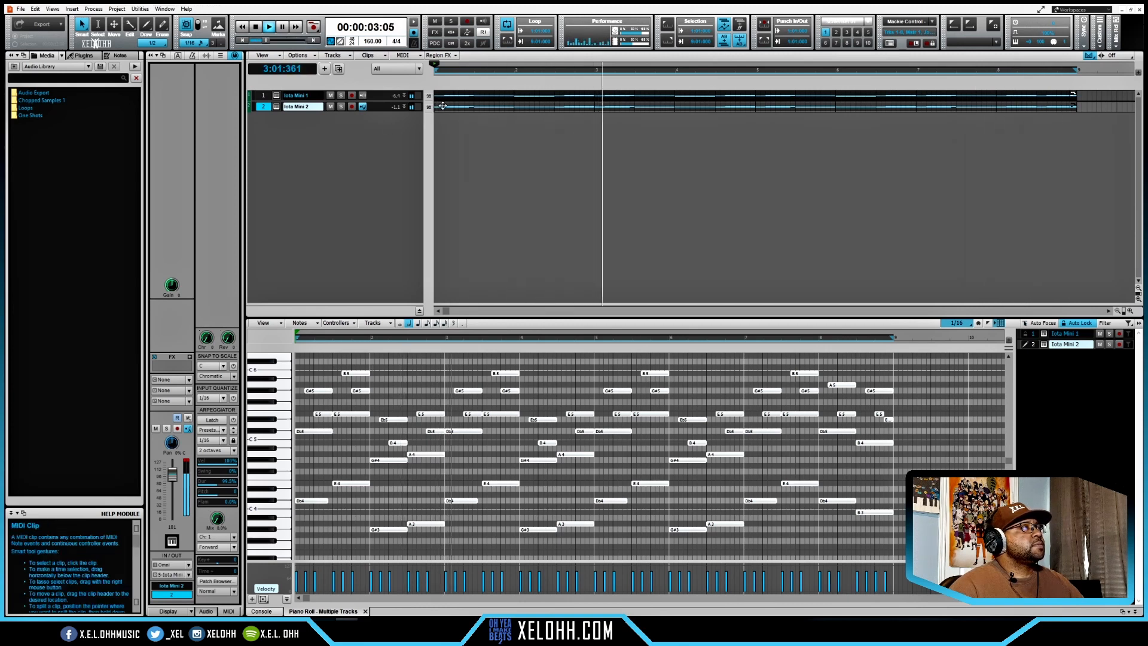
# - Stop playback and move the second track's staggered chord notes in bars 1 to 4 earlier, onto the start of each chord
pyautogui.click(466, 154)
pyautogui.press('space')
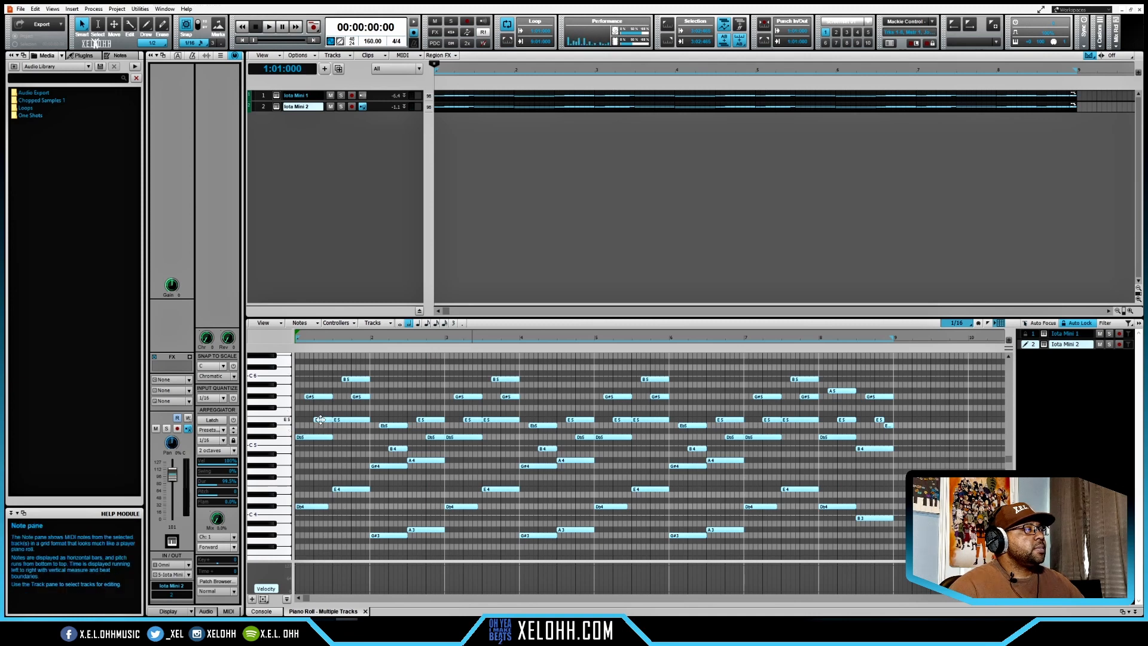
pyautogui.moveTo(321, 420); pyautogui.dragTo(349, 379)
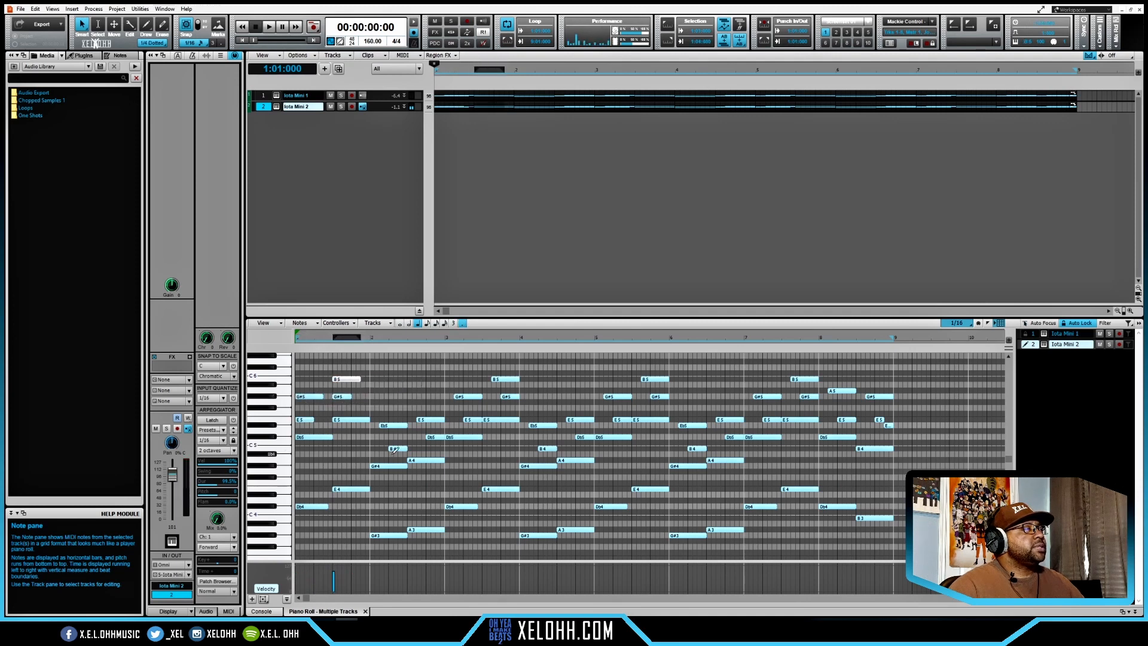
pyautogui.moveTo(401, 449)
pyautogui.mouseDown()
pyautogui.moveTo(383, 448)
pyautogui.moveTo(382, 425)
pyautogui.moveTo(417, 420)
pyautogui.moveTo(415, 437)
pyautogui.mouseUp()
pyautogui.moveTo(471, 420); pyautogui.dragTo(453, 419)
pyautogui.moveTo(466, 397); pyautogui.dragTo(493, 379)
pyautogui.moveTo(509, 397); pyautogui.dragTo(490, 397)
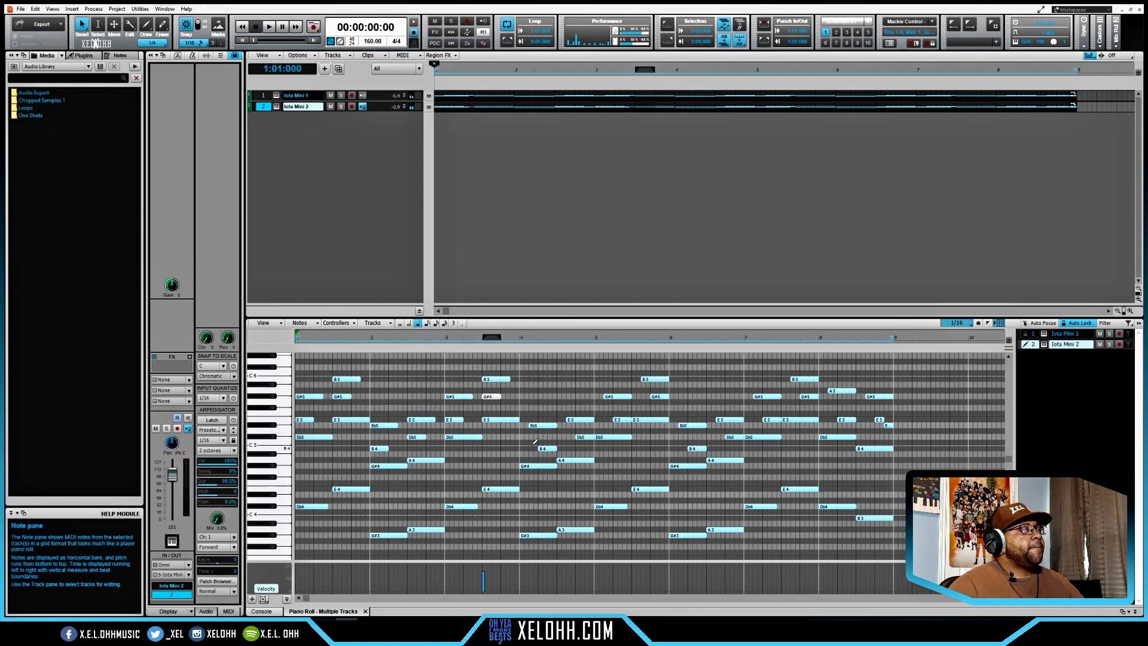
pyautogui.moveTo(546, 448); pyautogui.dragTo(527, 449)
pyautogui.moveTo(542, 425); pyautogui.dragTo(566, 421)
# - Align the second track's staggered chord notes in bars 5 to 8 with each chord's start, and play both tracks
pyautogui.moveTo(585, 437); pyautogui.dragTo(604, 420)
pyautogui.moveTo(616, 397); pyautogui.dragTo(643, 379)
pyautogui.moveTo(659, 397); pyautogui.dragTo(641, 397)
pyautogui.moveTo(697, 449); pyautogui.dragTo(683, 425)
pyautogui.moveTo(772, 419); pyautogui.dragTo(753, 420)
pyautogui.moveTo(766, 396); pyautogui.dragTo(757, 396)
pyautogui.moveTo(809, 396); pyautogui.dragTo(793, 379)
pyautogui.moveTo(842, 391); pyautogui.dragTo(832, 391)
pyautogui.moveTo(847, 420); pyautogui.dragTo(880, 426)
pyautogui.press('space')
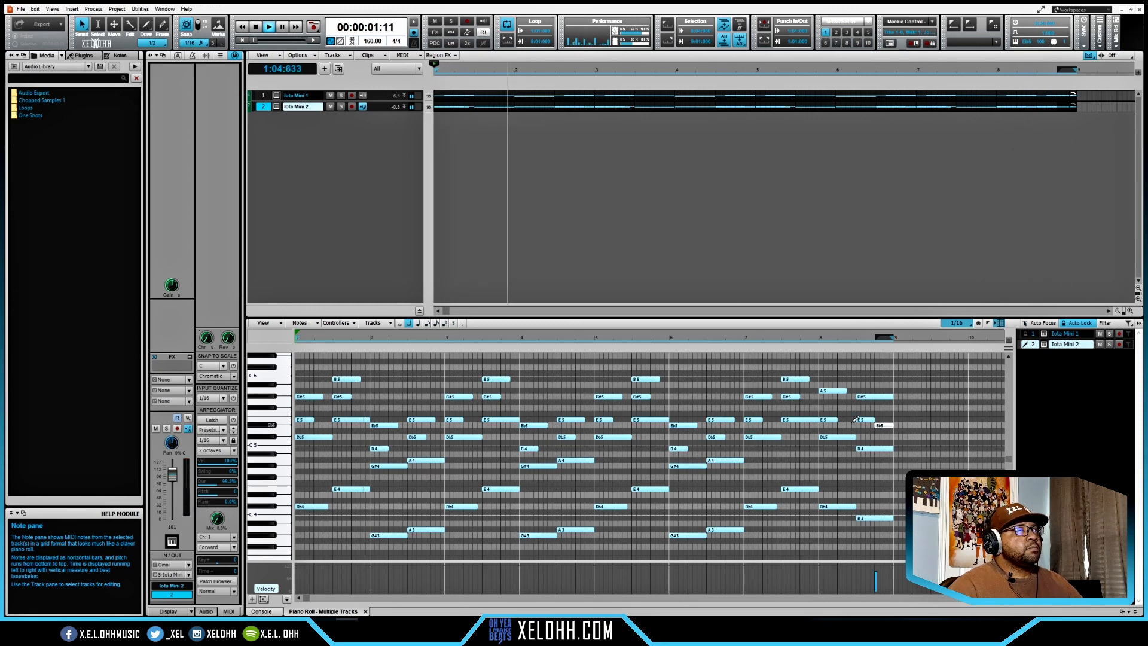
# - Delete the second track's stray Db5 note in bar 8 and extend the last E5 note to the chord's end
pyautogui.rightClick(883, 425)
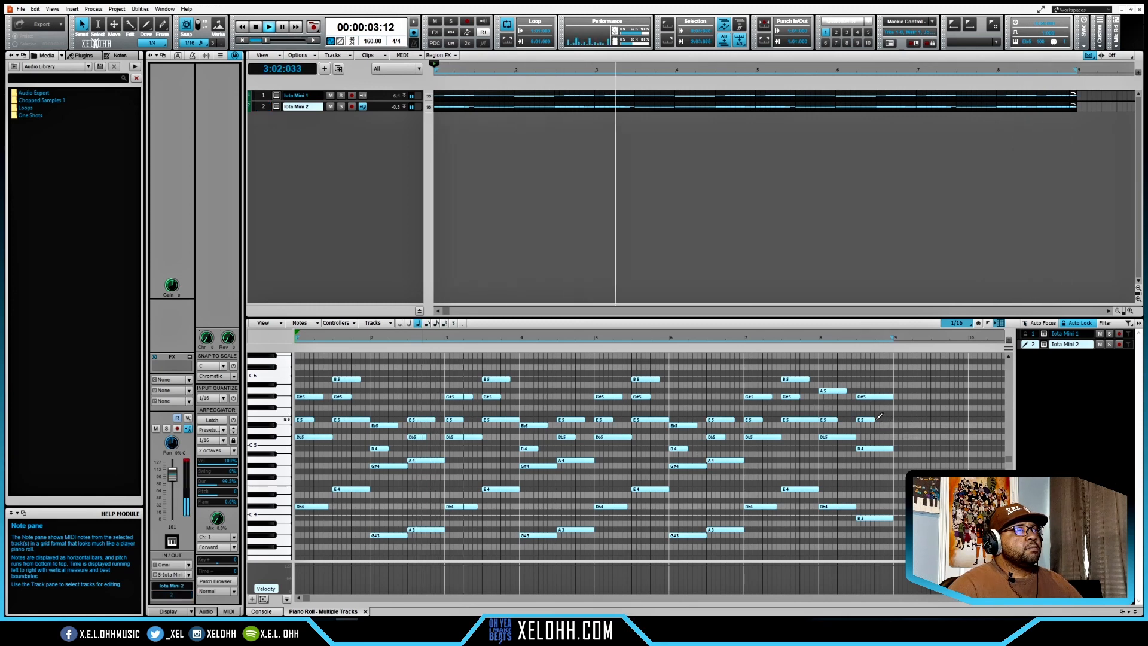
pyautogui.moveTo(876, 419)
pyautogui.mouseDown()
pyautogui.moveTo(957, 420)
pyautogui.moveTo(893, 419)
pyautogui.mouseUp()
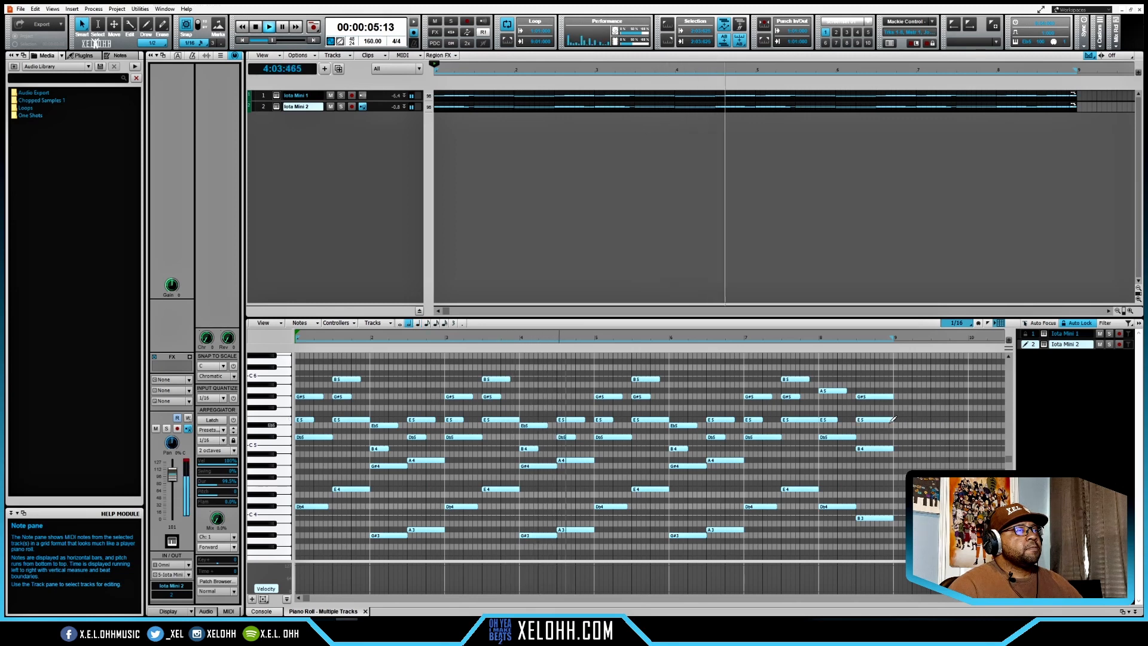
pyautogui.press('space')
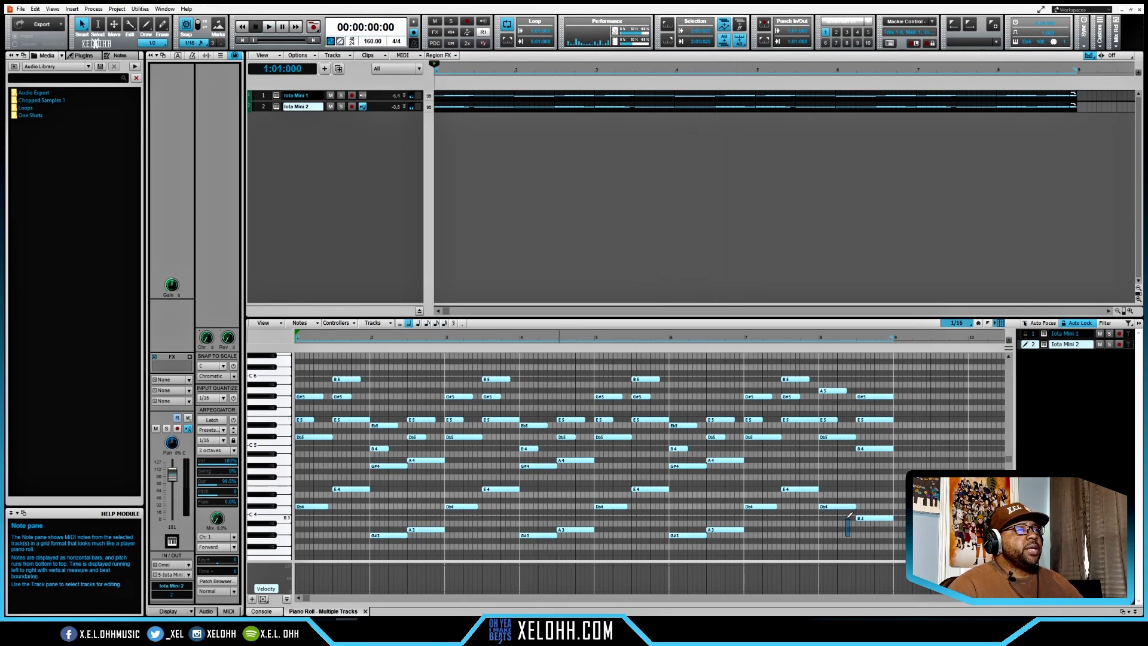
# - Apply the legato CAL script at 100 percent to all second-track notes before the final chord
pyautogui.moveTo(848, 518); pyautogui.dragTo(310, 362)
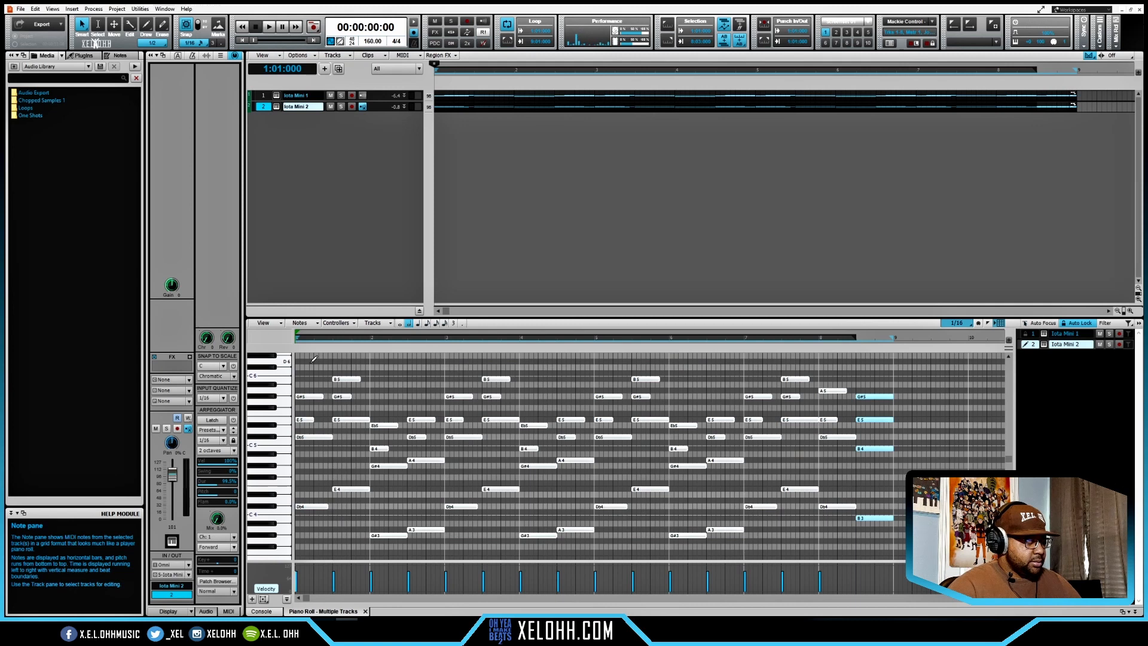
pyautogui.hotkey('ctrl', 'l')
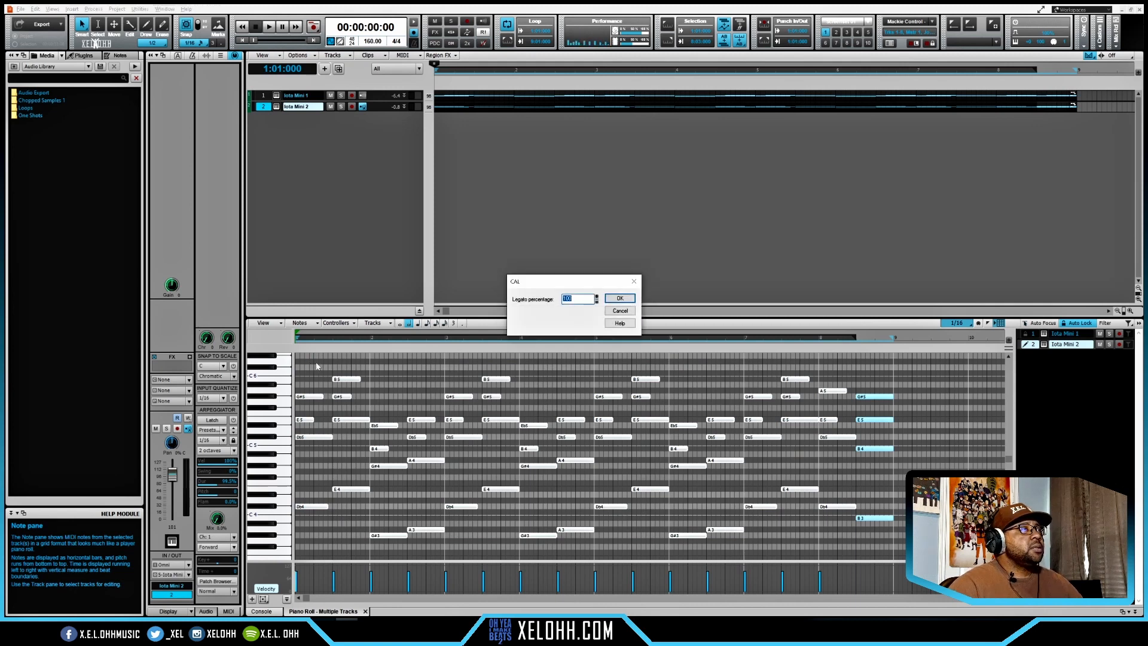
pyautogui.click(620, 298)
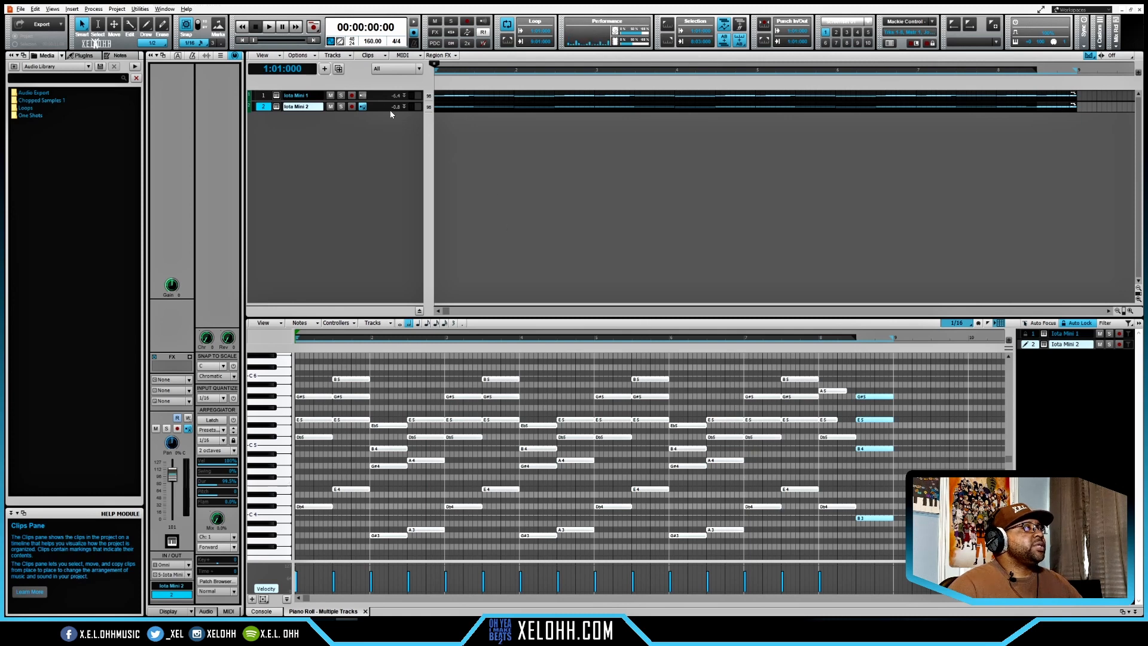
# - Audition Pads - Bright Halo in the second Iota Mini and switch its sound to Pluck - Fluorescent during playback
pyautogui.click(276, 108)
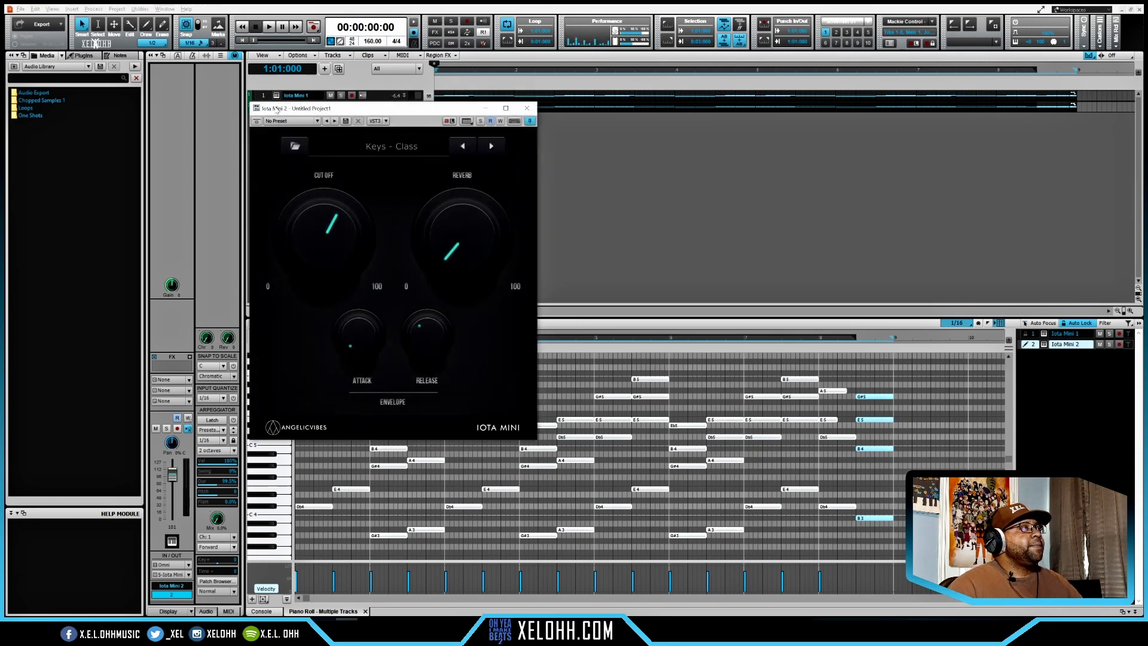
pyautogui.click(383, 147)
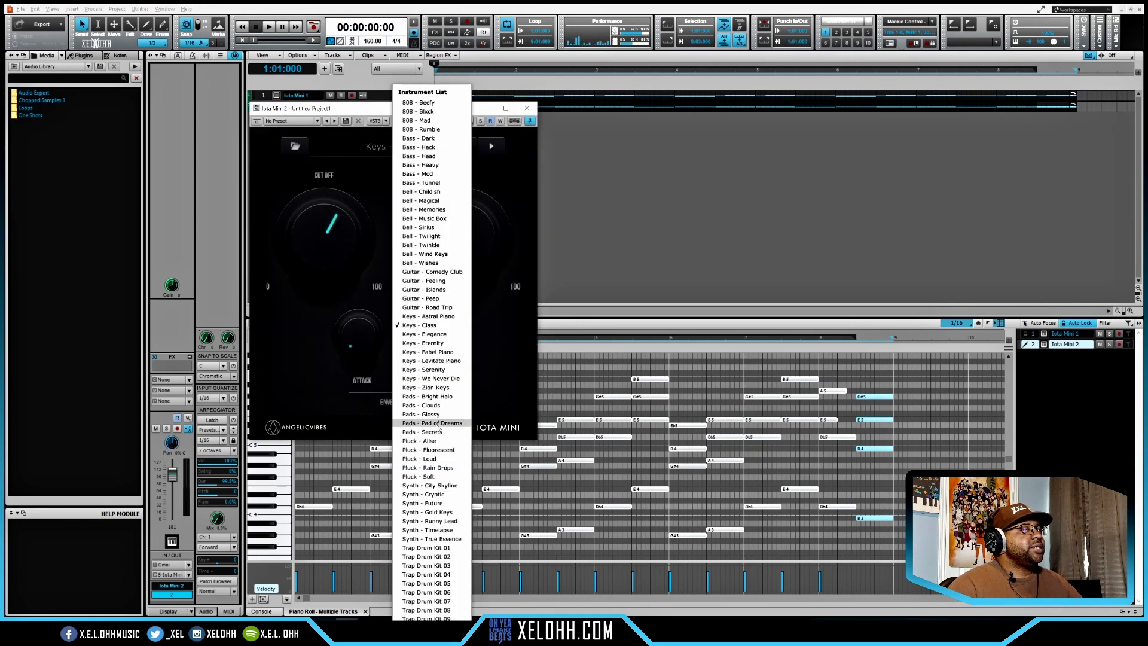
pyautogui.click(435, 397)
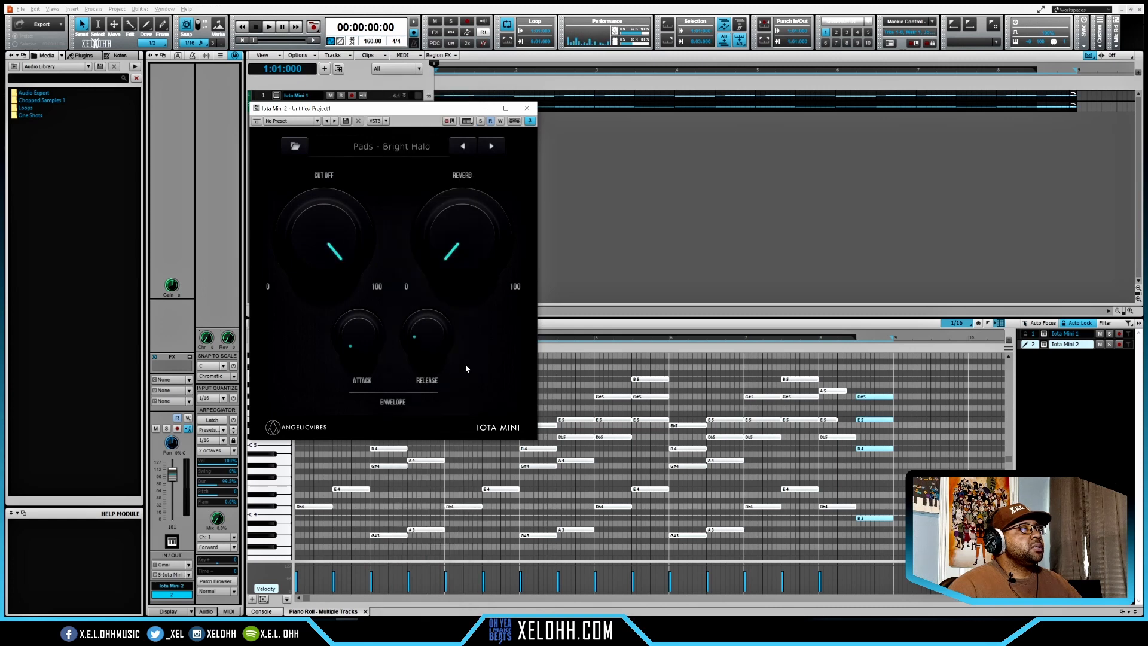
pyautogui.press('space')
pyautogui.click(491, 146)
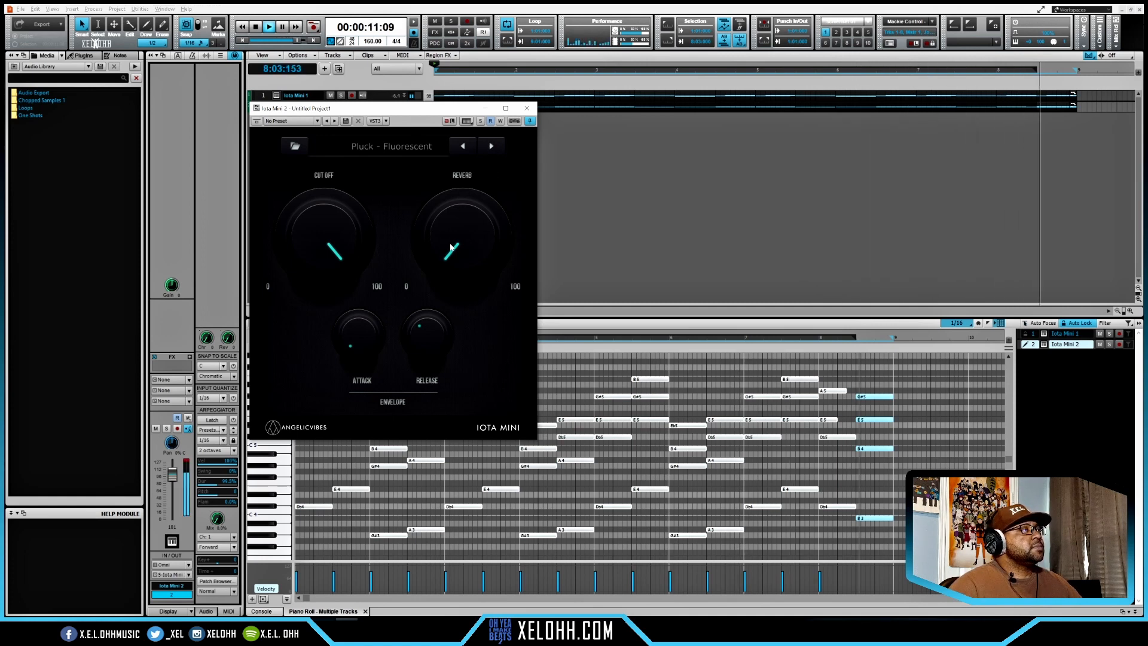
# - Raise the second Iota Mini's reverb to about a quarter, nudge its attack up slightly, and stop playback
pyautogui.moveTo(451, 247); pyautogui.dragTo(449, 214)
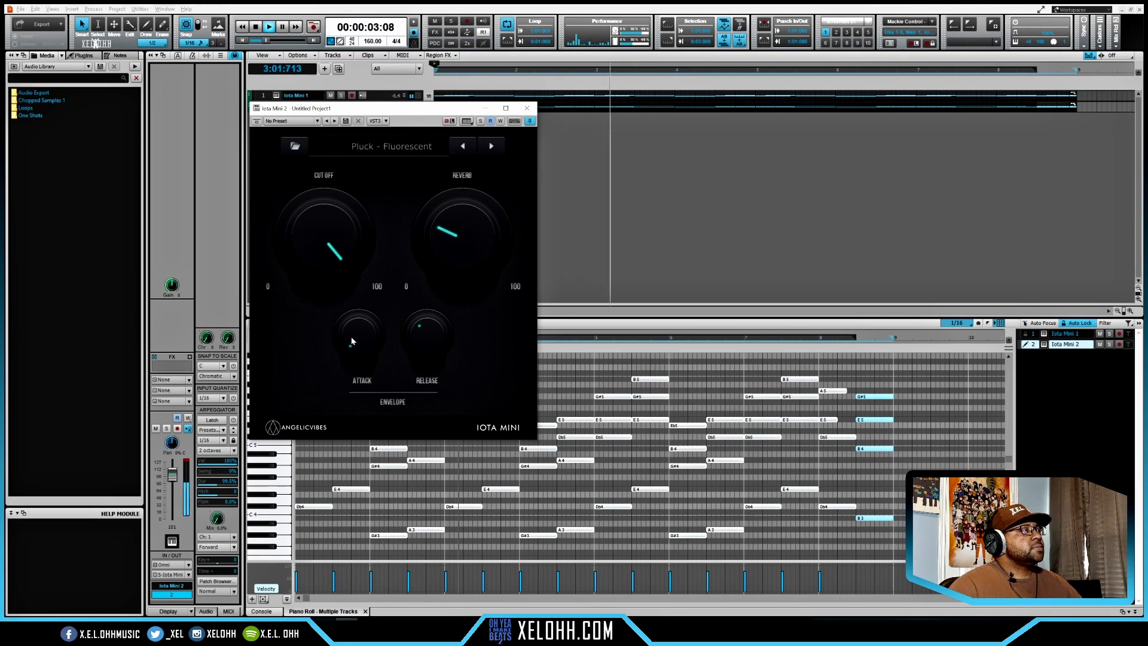
pyautogui.moveTo(352, 331); pyautogui.dragTo(352, 327)
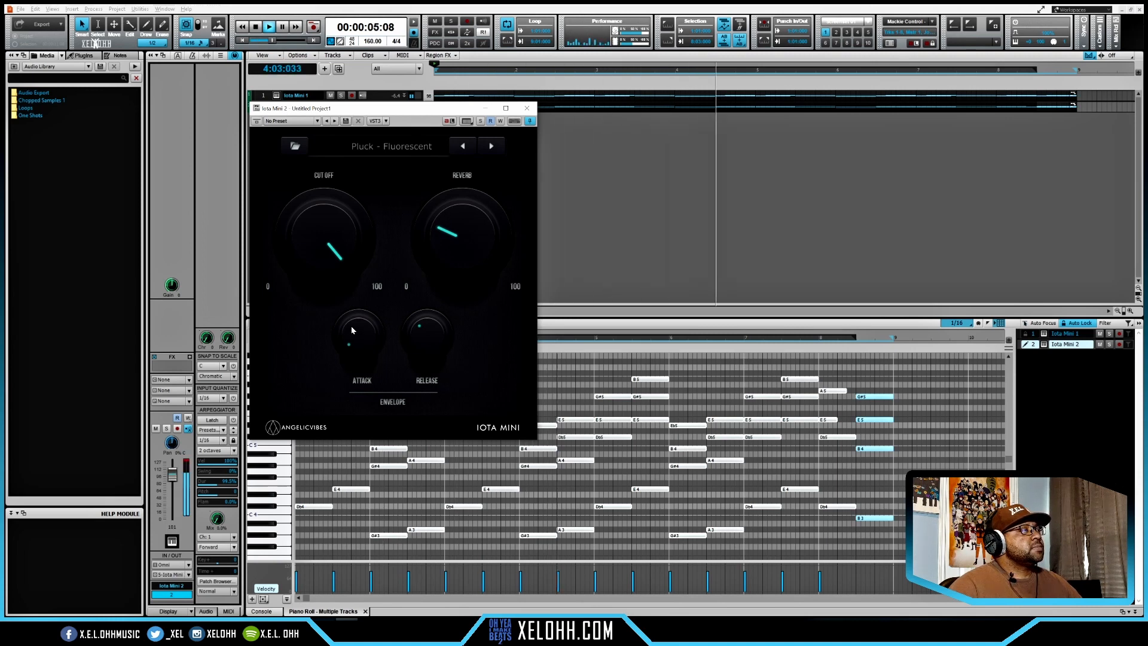
pyautogui.click(526, 110)
pyautogui.press('space')
pyautogui.hotkey('ctrl', 'a')
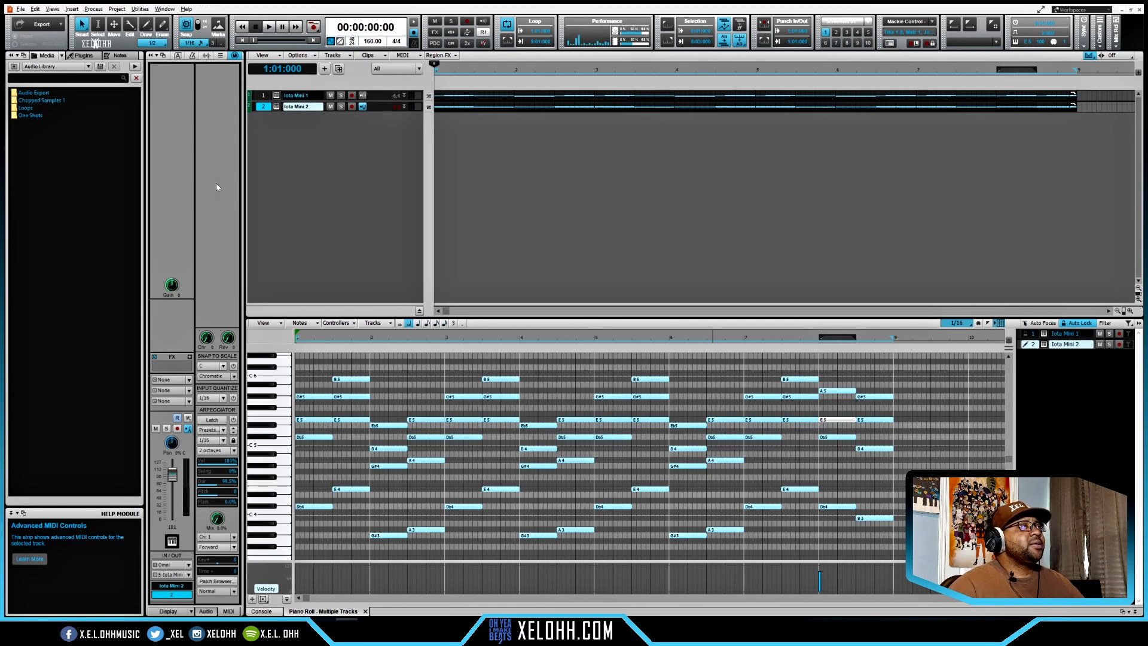
# - Add a third Iota Mini instrument track and load the 808 - Rumble sound in it
pyautogui.rightClick(344, 158)
pyautogui.click(385, 190)
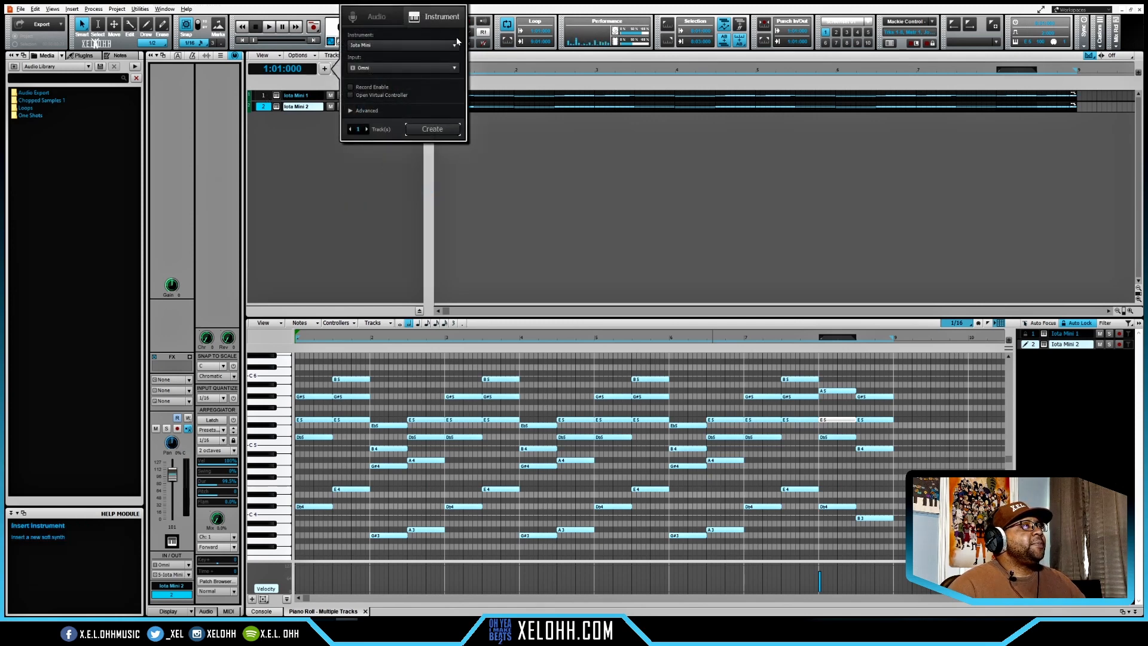
pyautogui.click(433, 129)
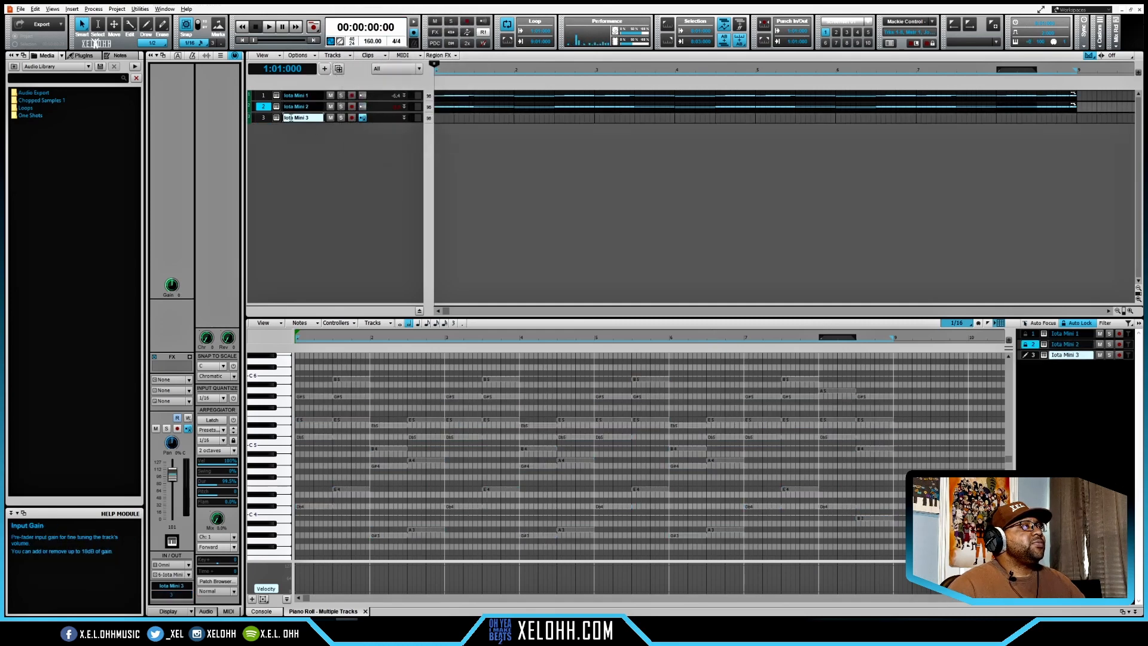
pyautogui.click(276, 118)
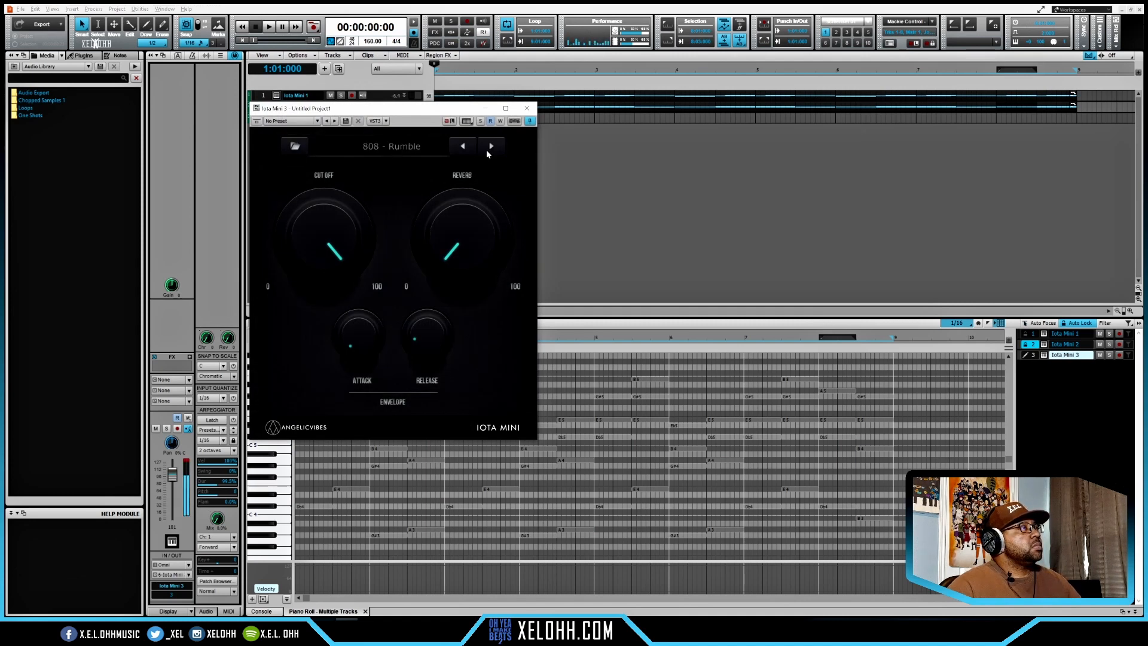
pyautogui.click(526, 109)
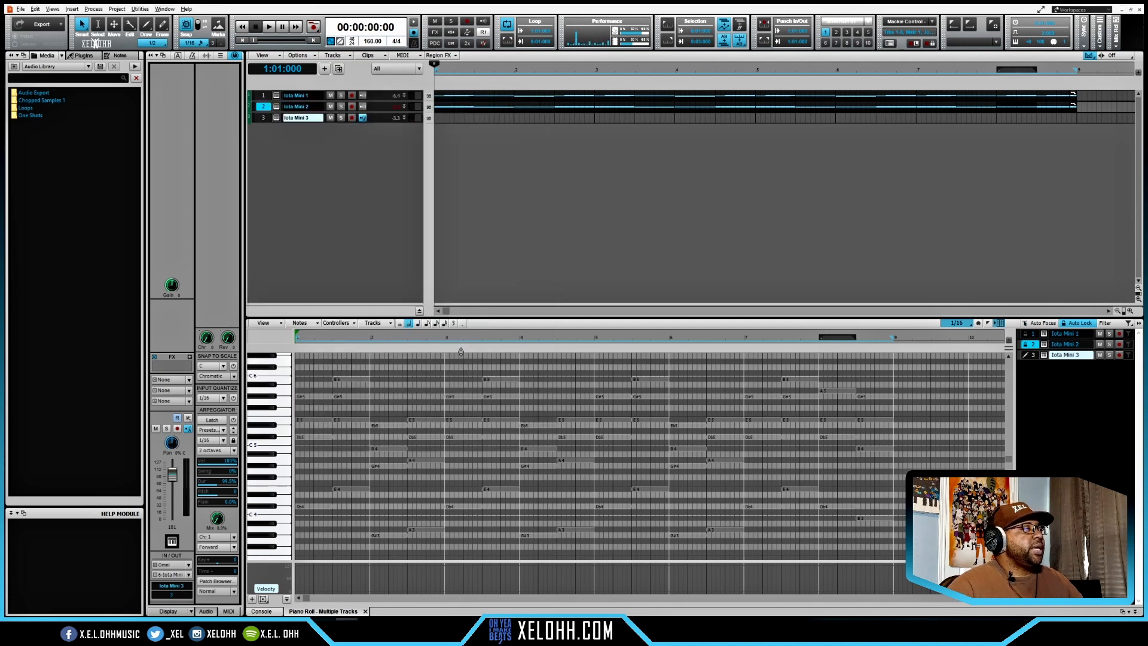
# - Copy the lowest chord notes from the second track onto the third Iota Mini track
pyautogui.click(1068, 346)
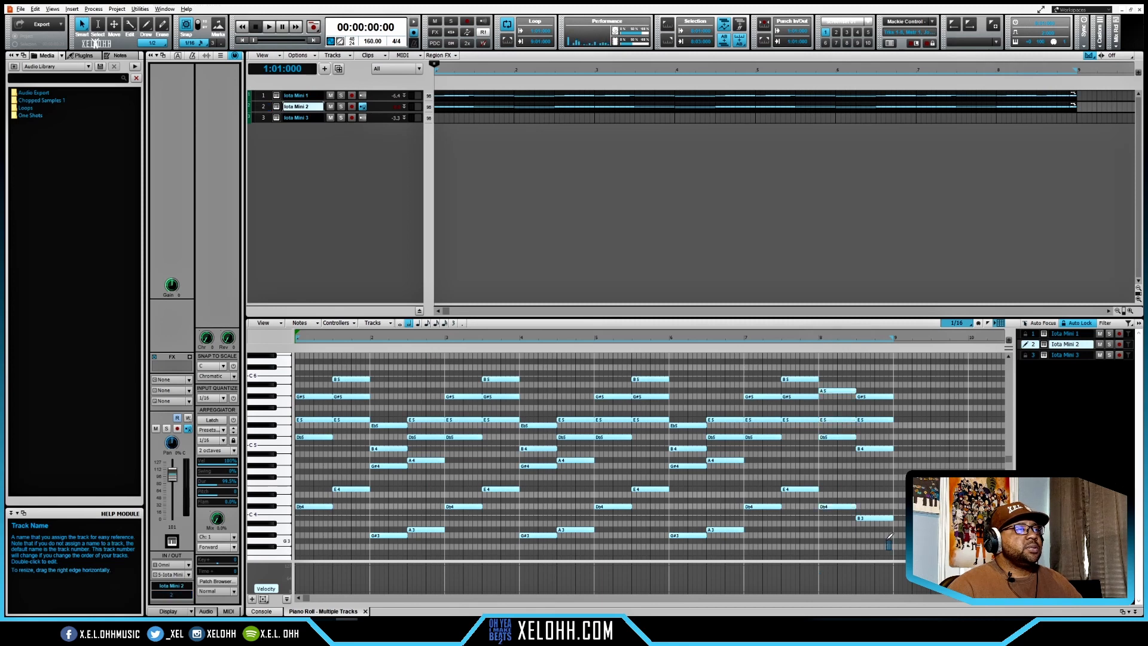
pyautogui.moveTo(892, 549); pyautogui.dragTo(303, 475)
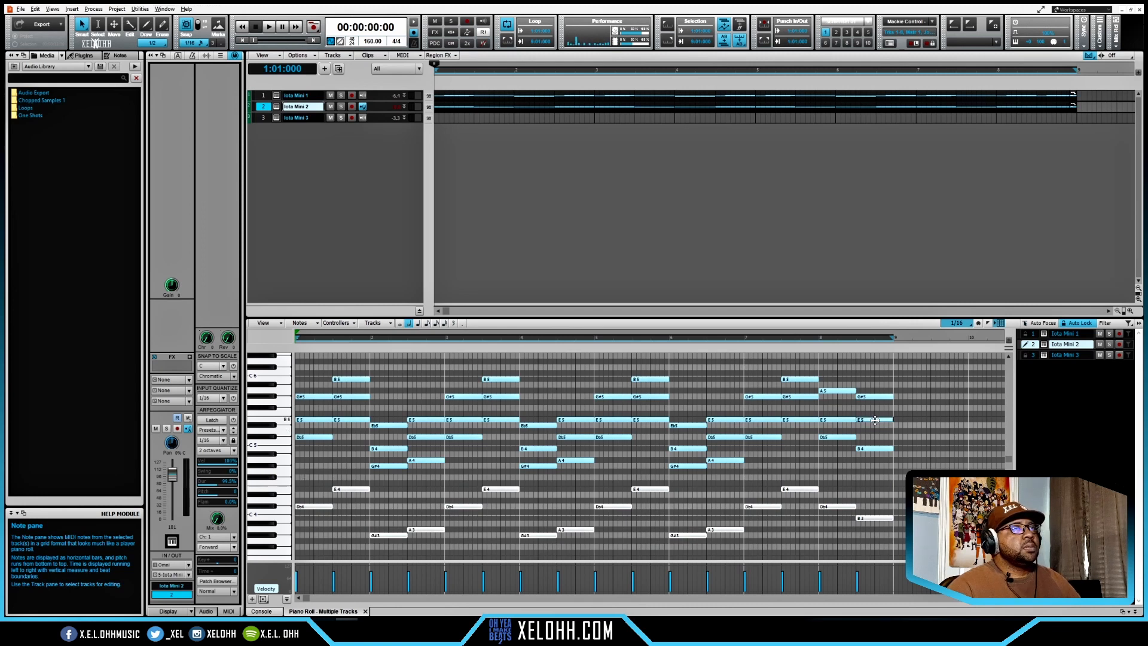
pyautogui.click(1060, 356)
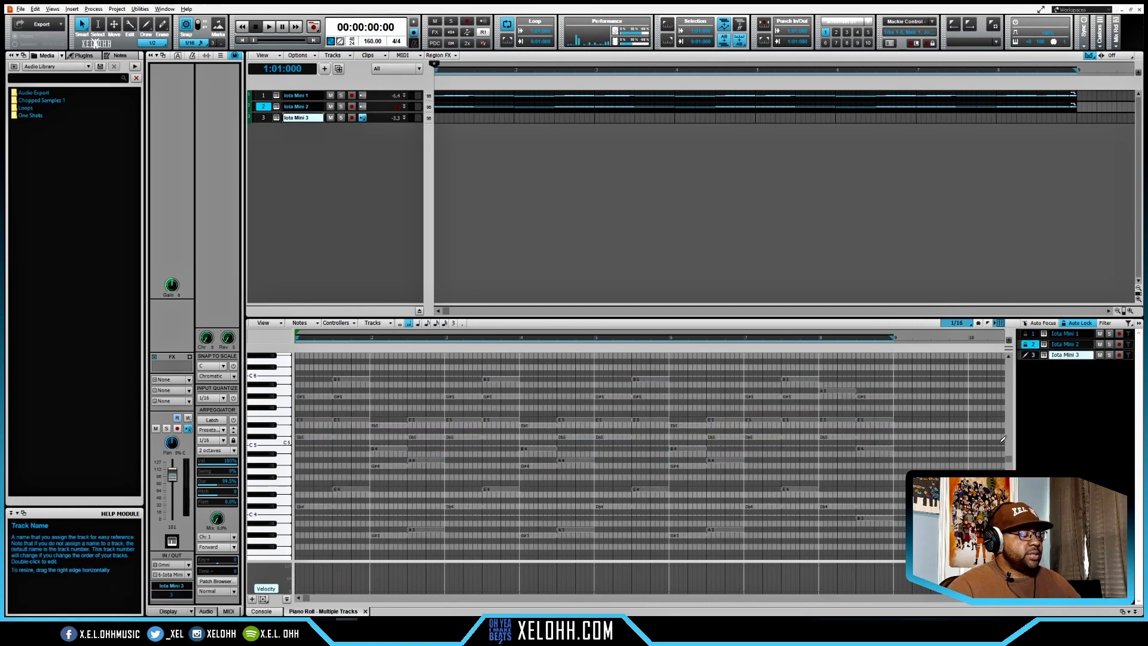
pyautogui.hotkey('ctrl', 'v')
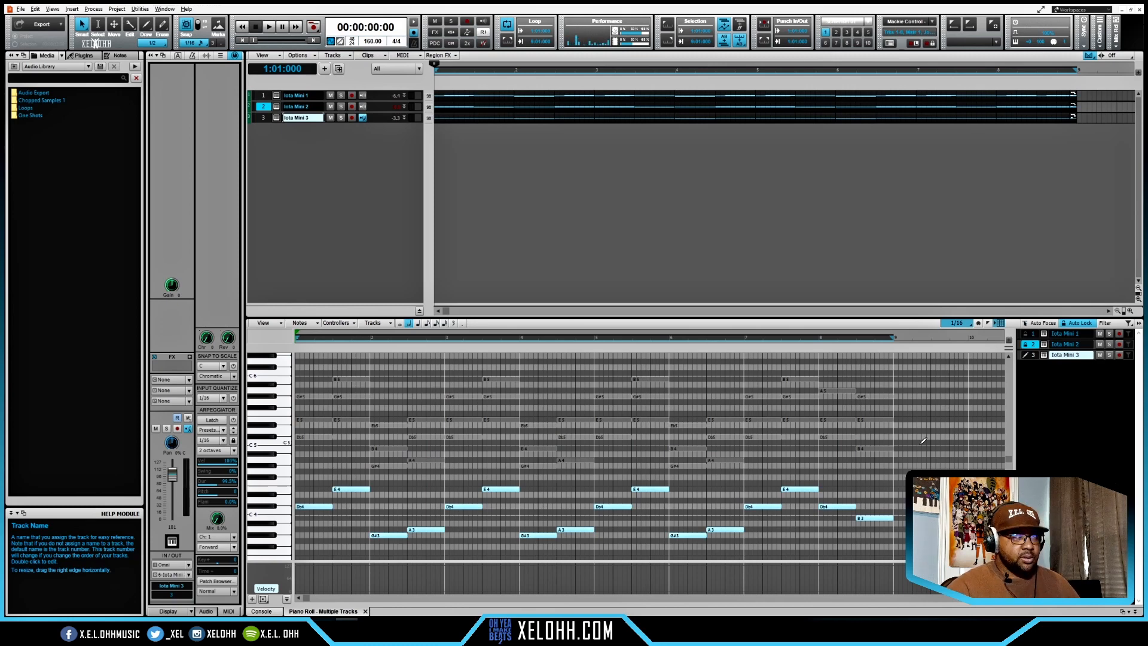
# - Transpose the third track's notes down two octaves, raise its G#, A and B notes back one octave, and audition the bass line
pyautogui.hotkey('shift', 'Down')
pyautogui.hotkey('shift', 'Down')
pyautogui.moveTo(373, 551); pyautogui.dragTo(904, 521)
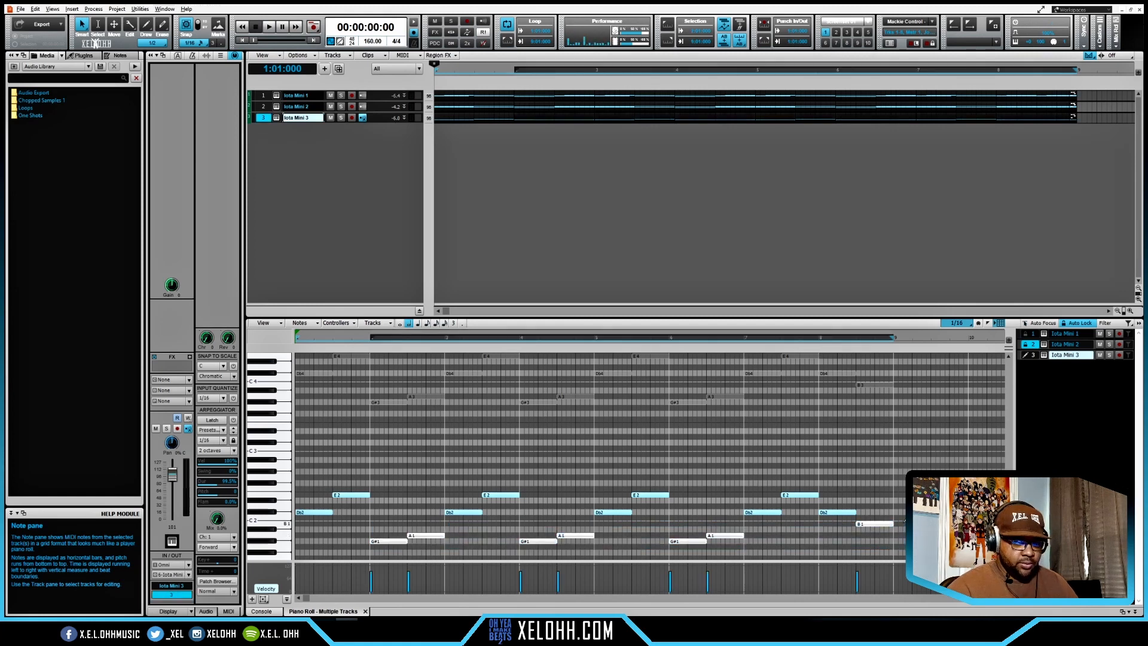
pyautogui.hotkey('shift', 'Up')
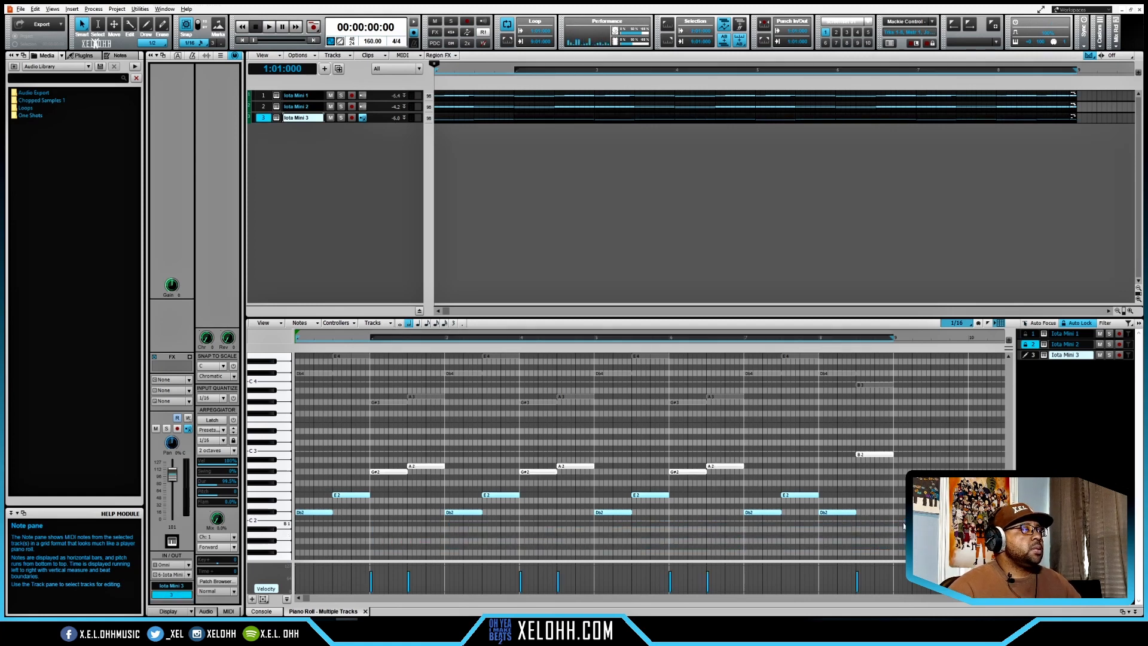
pyautogui.press('space')
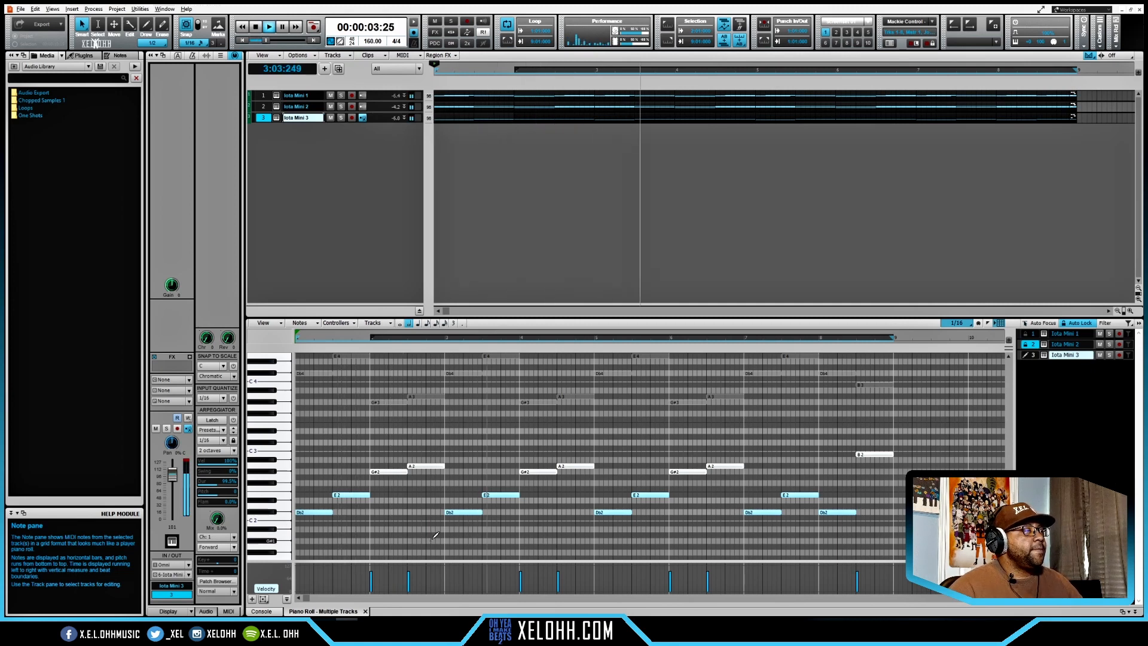
pyautogui.press('space')
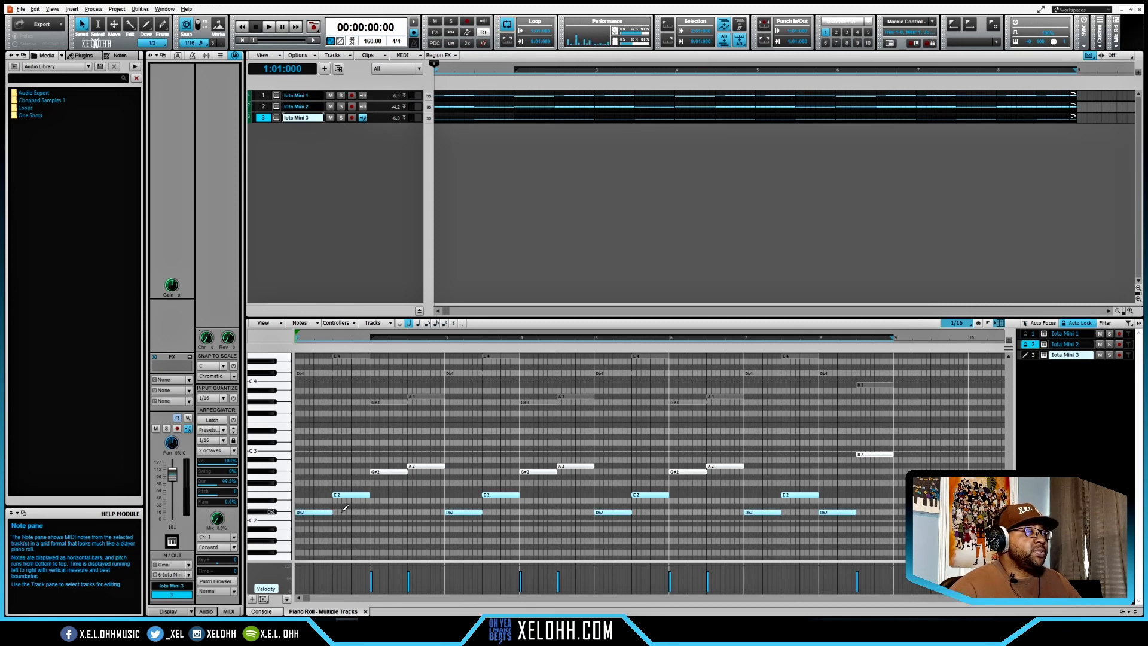
# - Add short repeats at the ends of the 808's Db2 and G#2 notes in bars 1 and 2, and start E2 one beat later
pyautogui.keyDown('alt'); pyautogui.click(323, 513); pyautogui.keyUp('alt')
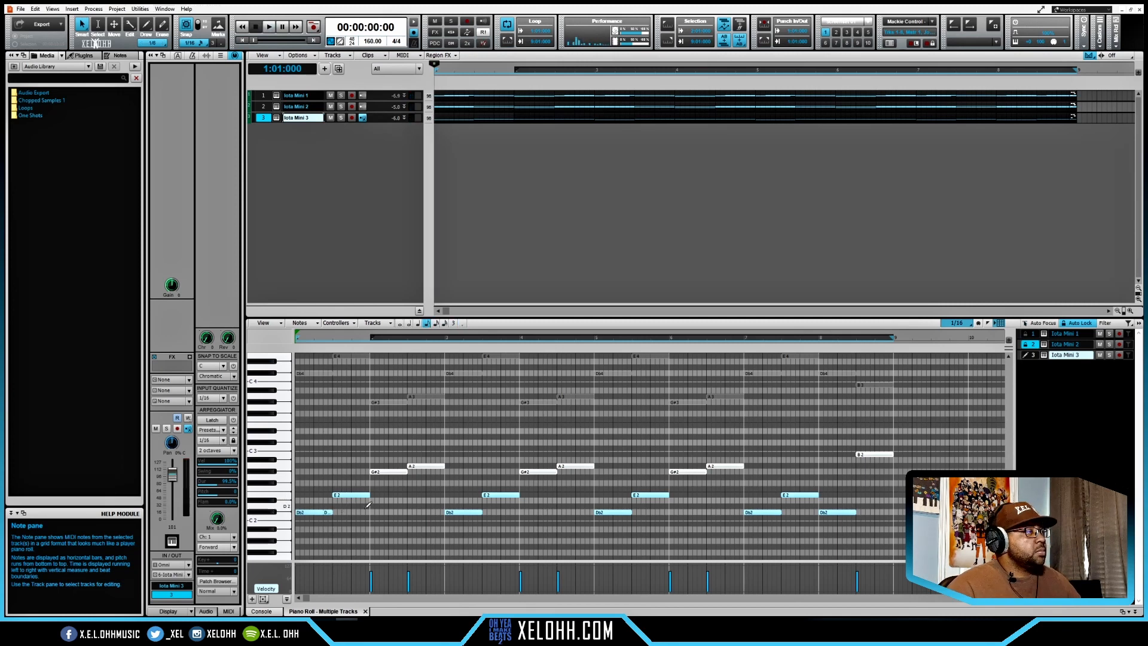
pyautogui.click(387, 475)
pyautogui.press('space')
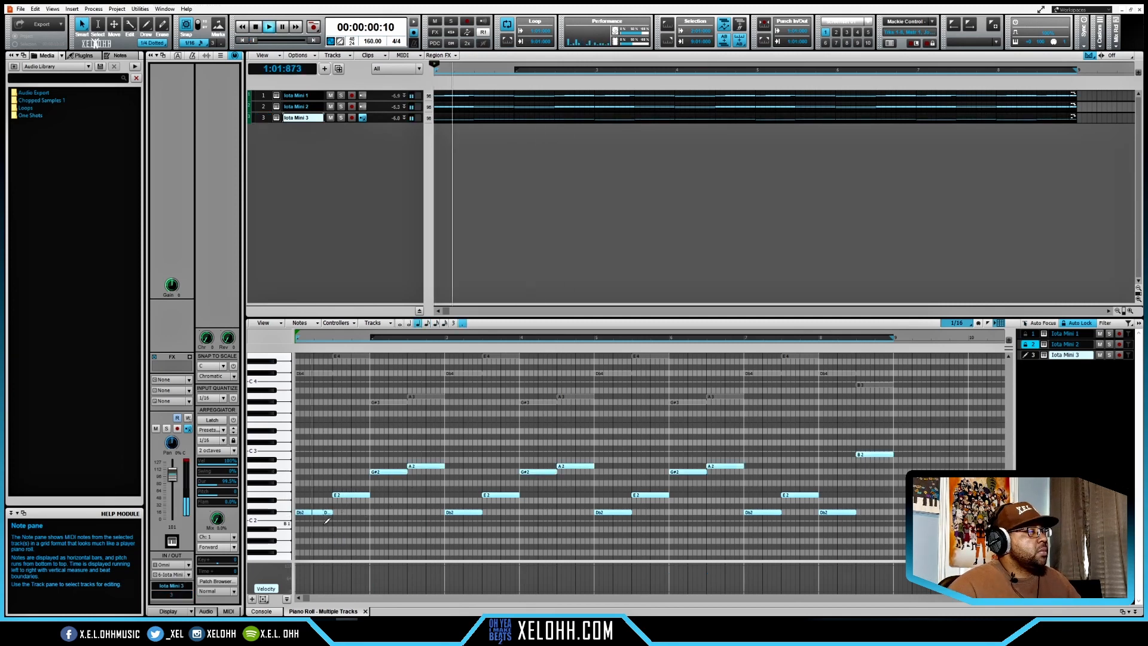
pyautogui.moveTo(334, 495); pyautogui.dragTo(352, 496)
pyautogui.press('space')
pyautogui.keyDown('alt'); pyautogui.click(399, 472); pyautogui.keyUp('alt')
pyautogui.press('space')
pyautogui.press('space')
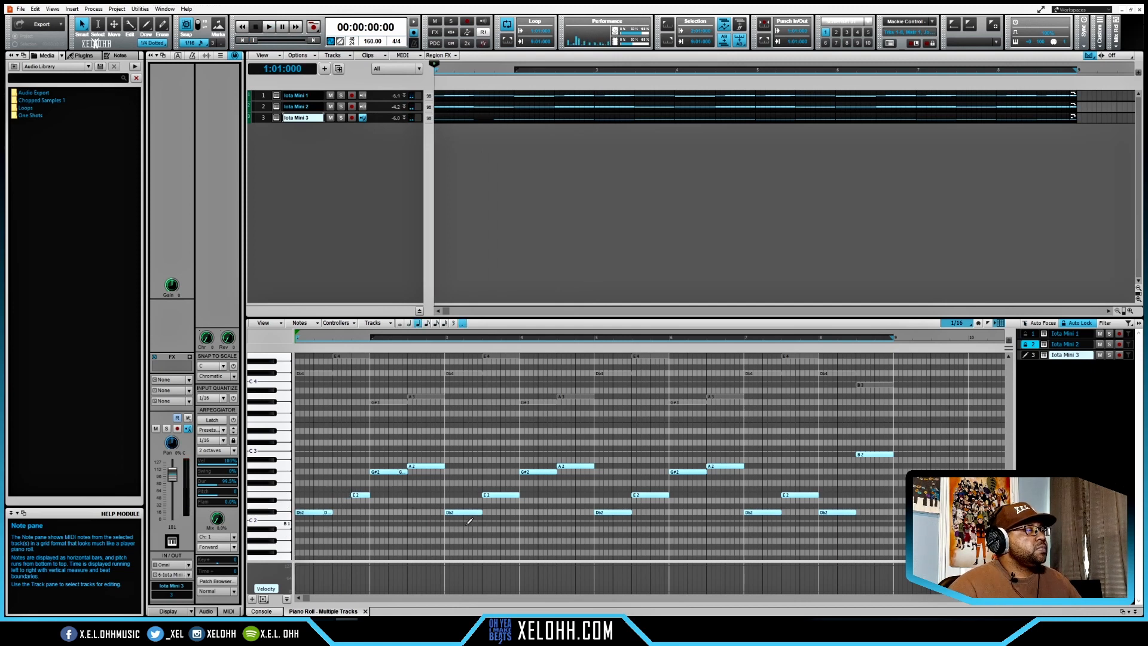
# - Replace the third track's 808 notes in bars 3 and 4 with a duplicate of the bars 1 and 2 pattern
pyautogui.moveTo(464, 525); pyautogui.dragTo(582, 442)
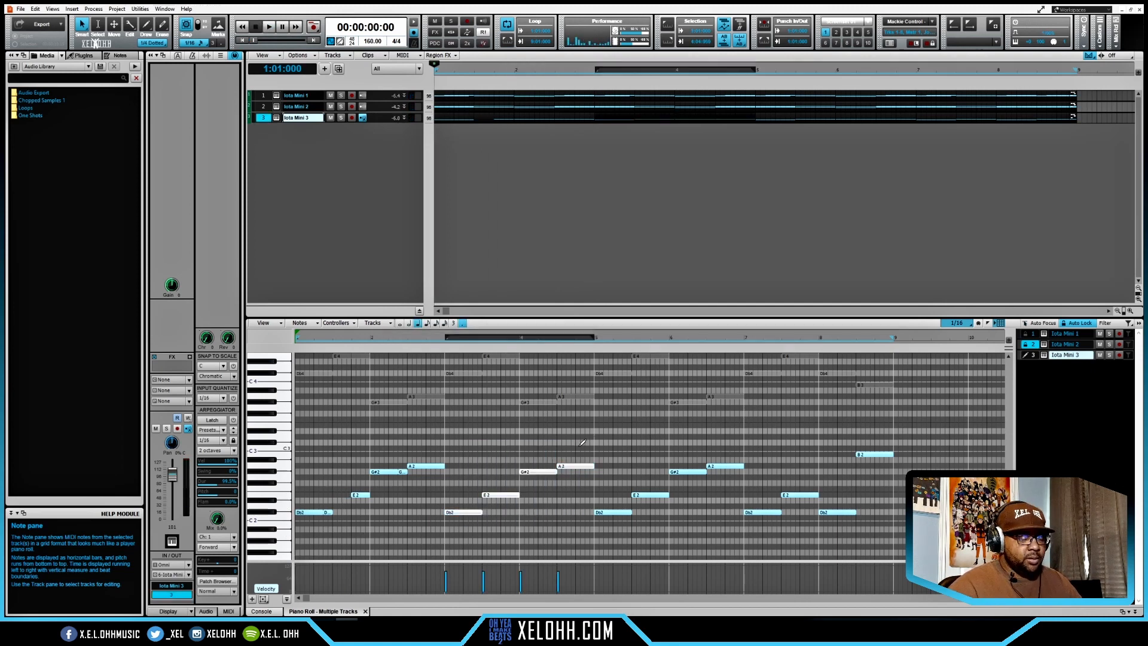
pyautogui.press('Delete')
pyautogui.moveTo(450, 523); pyautogui.dragTo(308, 453)
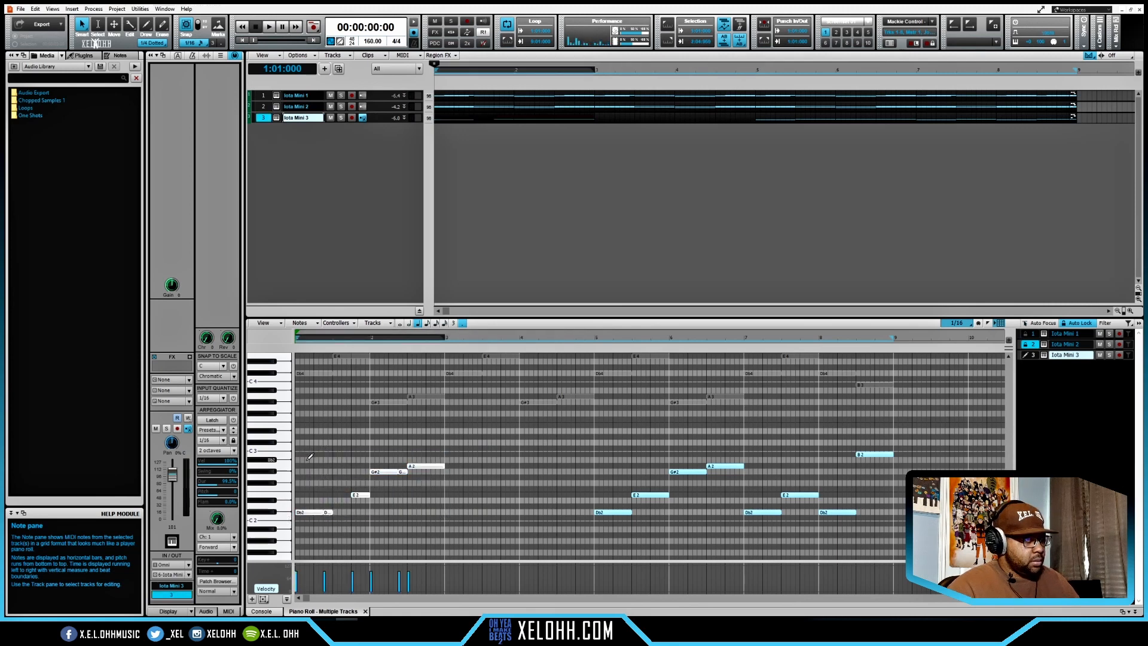
pyautogui.press('d')
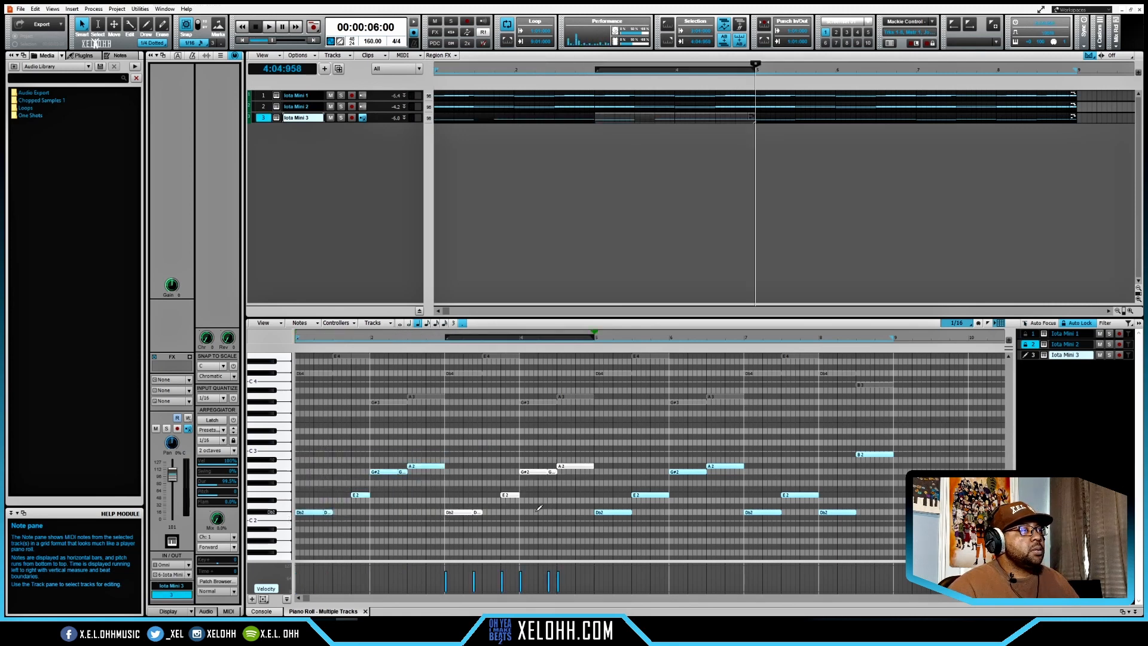
# - Replace the third track's 808 notes in bars 5 and 6 with a duplicate of the bars 3 and 4 pattern, and audition it
pyautogui.moveTo(610, 528); pyautogui.dragTo(729, 433)
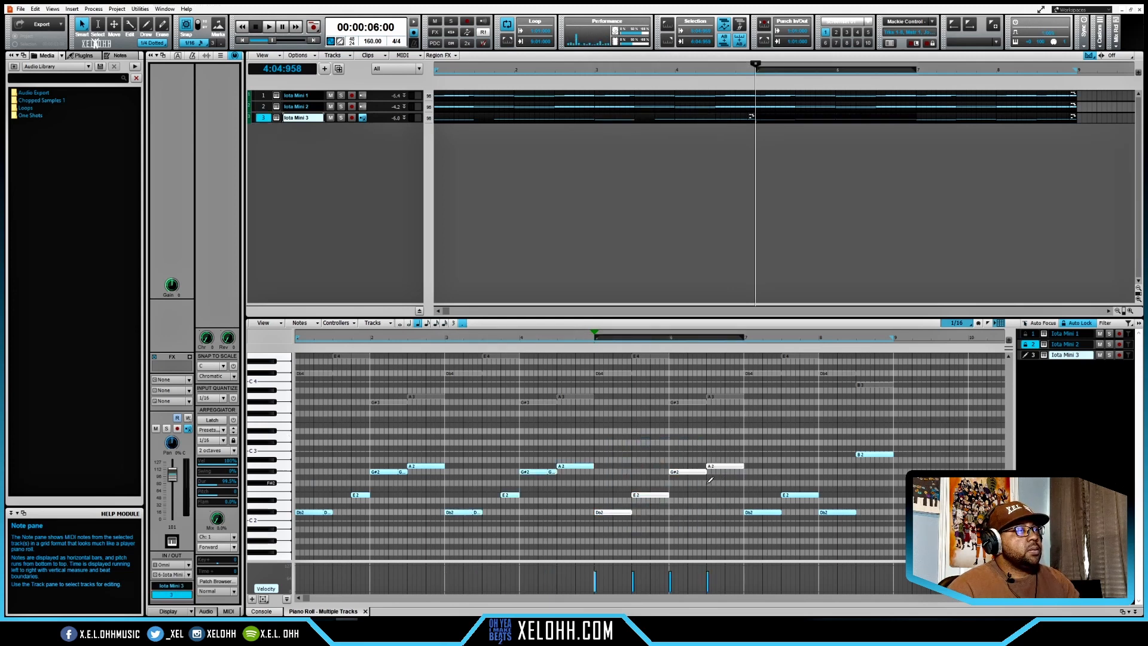
pyautogui.press('Delete')
pyautogui.moveTo(578, 520); pyautogui.dragTo(461, 436)
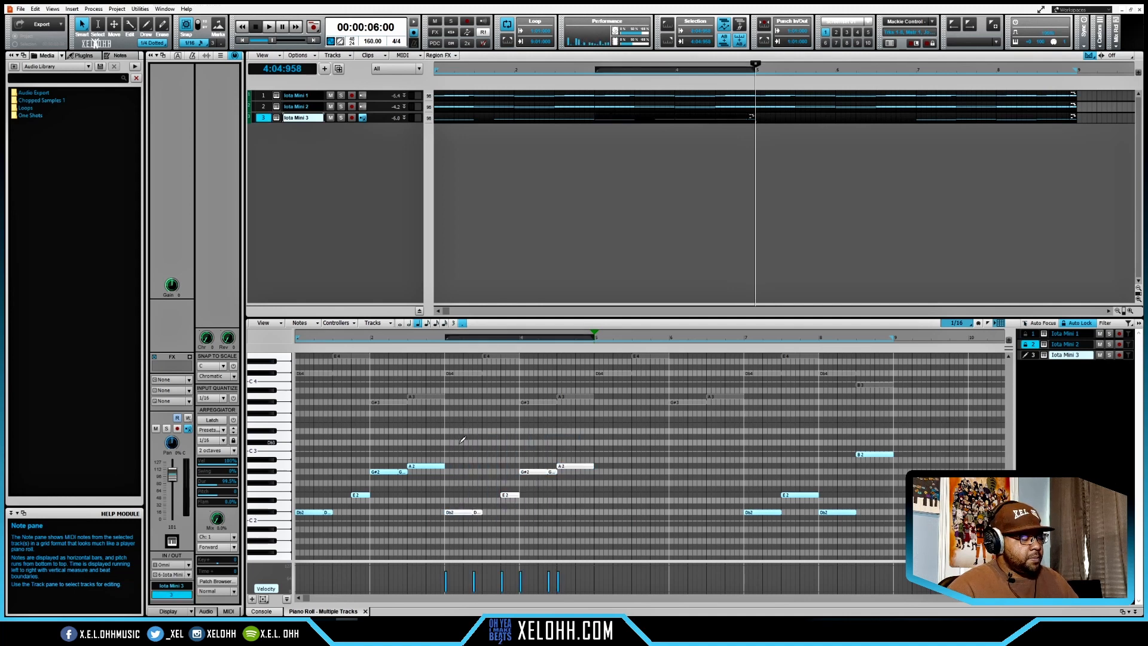
pyautogui.hotkey('ctrl', 'd')
pyautogui.press('space')
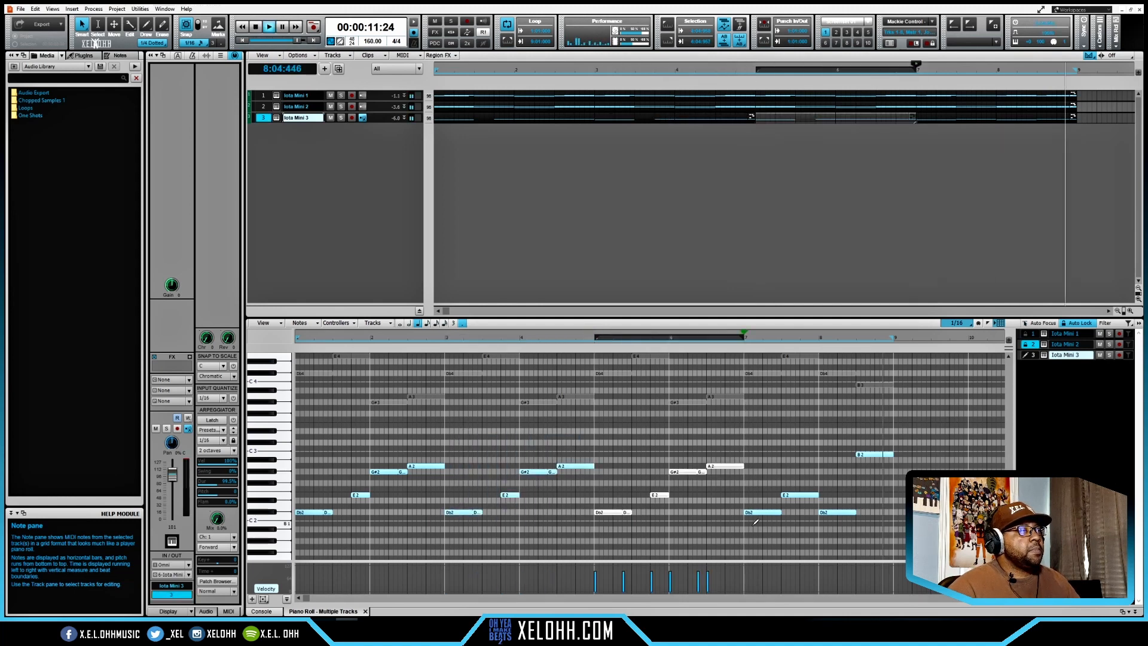
pyautogui.press('space')
# - Add short repeats at the ends of the 808's Db2 notes in bars 7 and 8, and start bar 7's E2 one beat later
pyautogui.moveTo(665, 523); pyautogui.dragTo(609, 484)
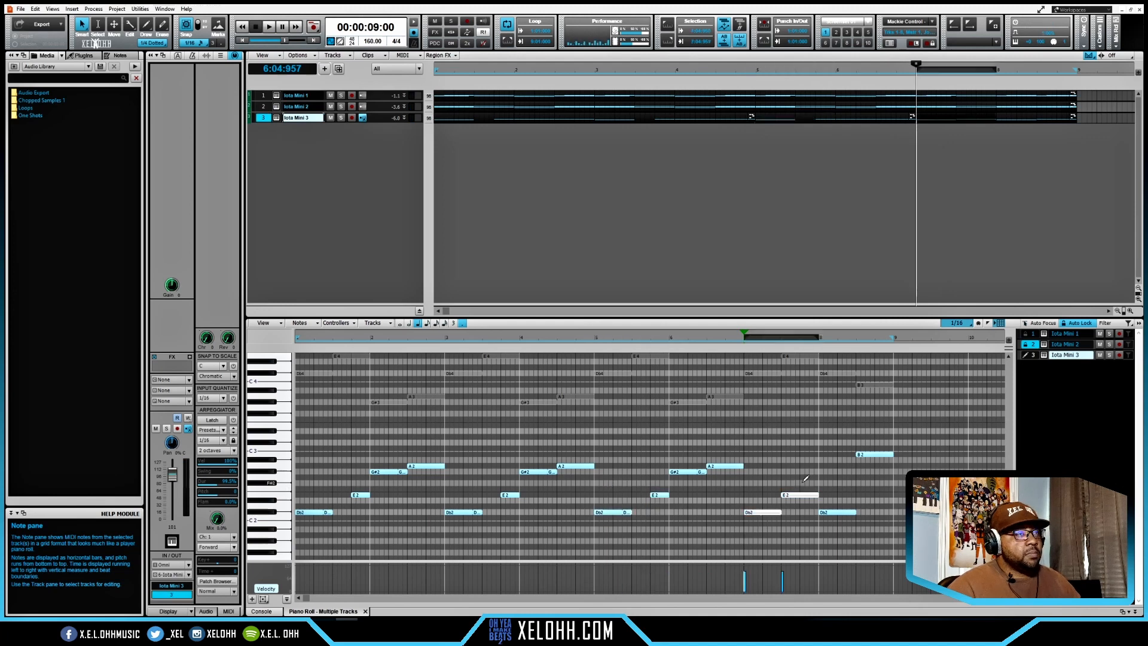
pyautogui.hotkey('ctrl', 'd')
pyautogui.keyDown('alt'); pyautogui.click(846, 513); pyautogui.keyUp('alt')
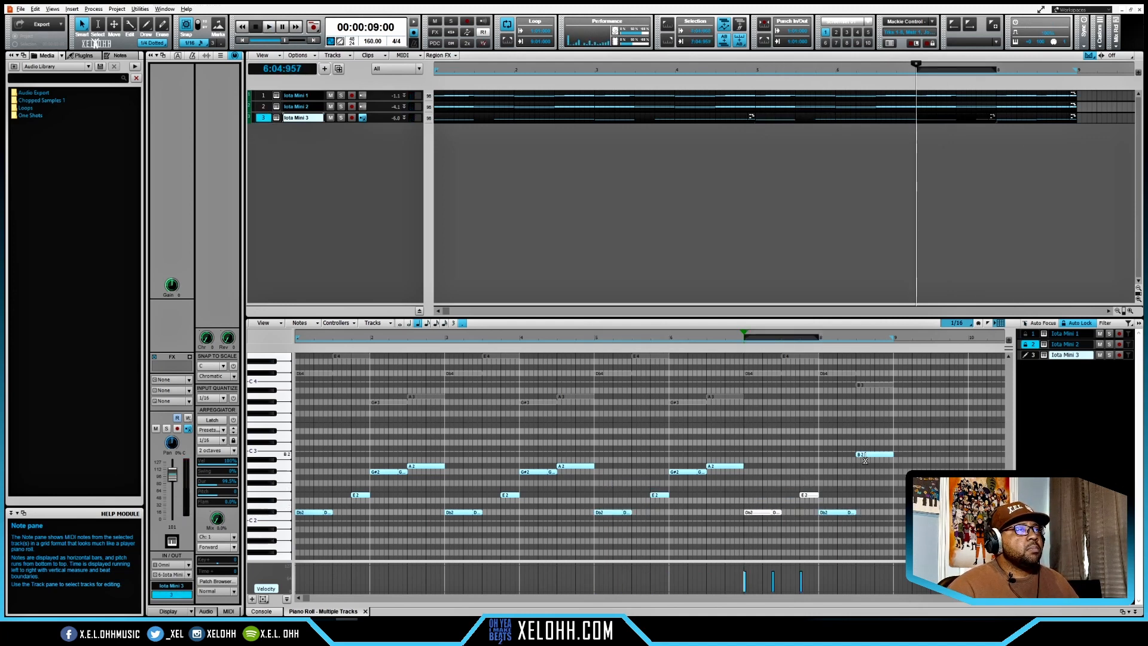
# - Add two short repeats at the end of the 808's B2 note in bar 8, and audition the beat
pyautogui.keyDown('alt'); pyautogui.click(874, 454); pyautogui.keyUp('alt')
pyautogui.keyDown('alt'); pyautogui.click(884, 455); pyautogui.keyUp('alt')
pyautogui.press('space')
pyautogui.press('space')
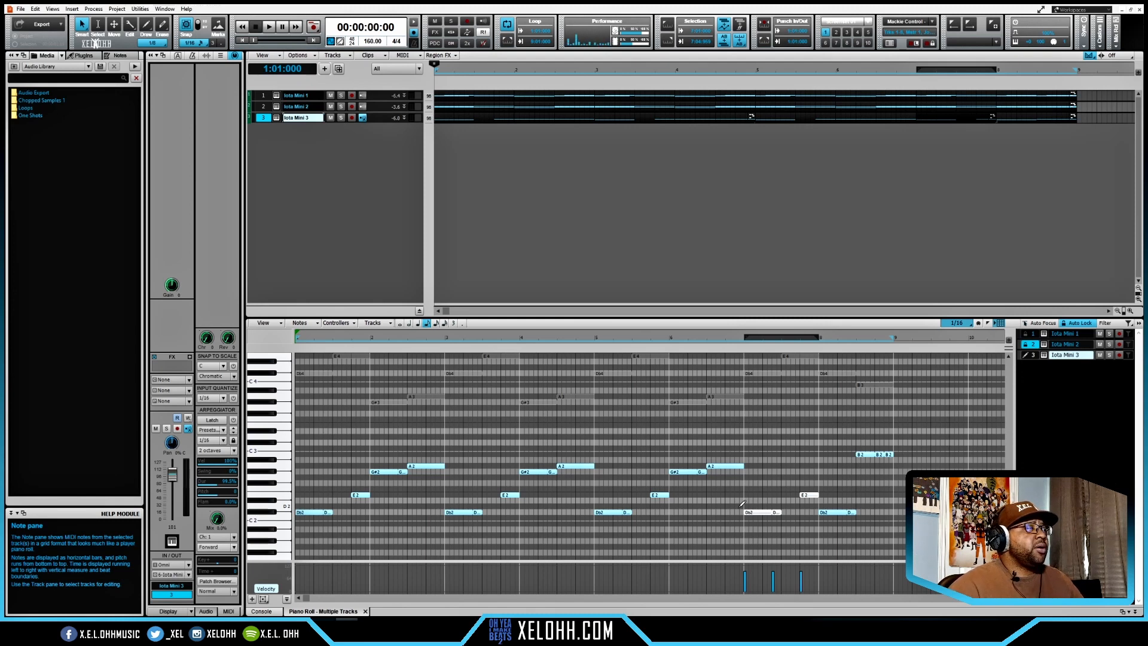
pyautogui.press('space')
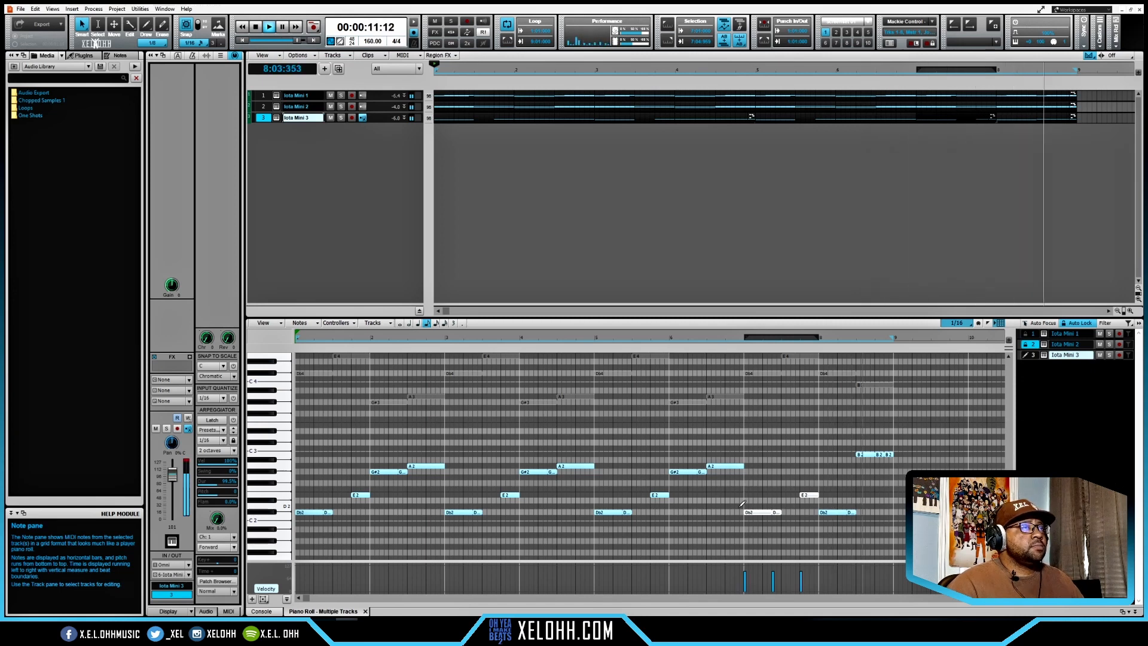
pyautogui.press('space')
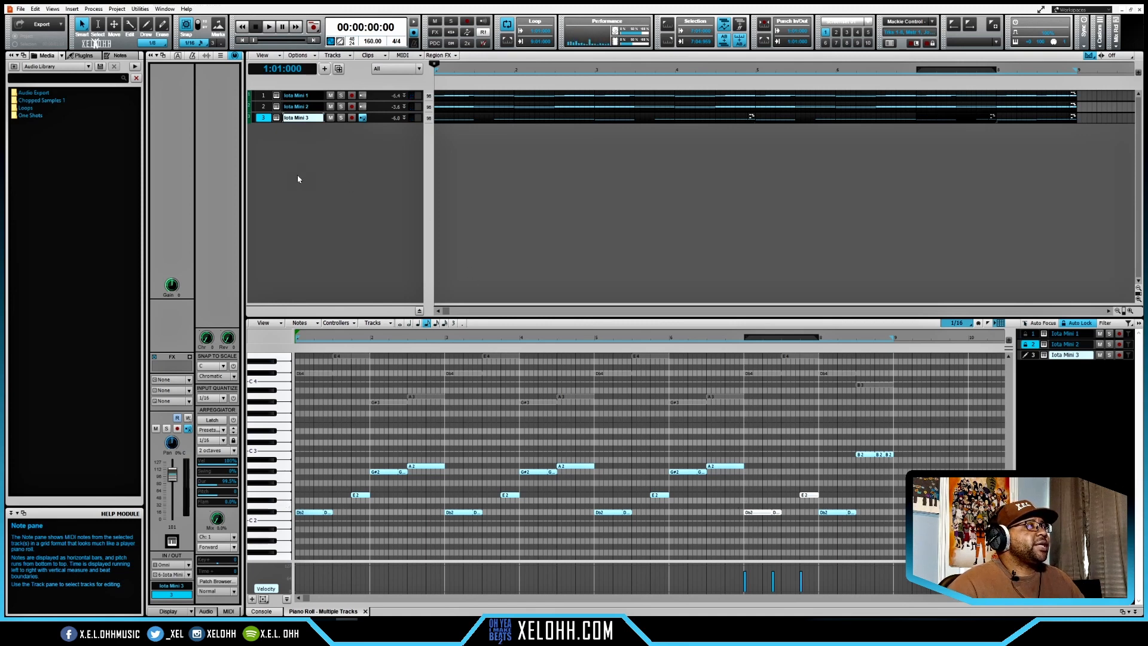
# - Insert a fourth Iota Mini instrument track with the Pluck - Alise preset and close the plugin window
pyautogui.rightClick(317, 167)
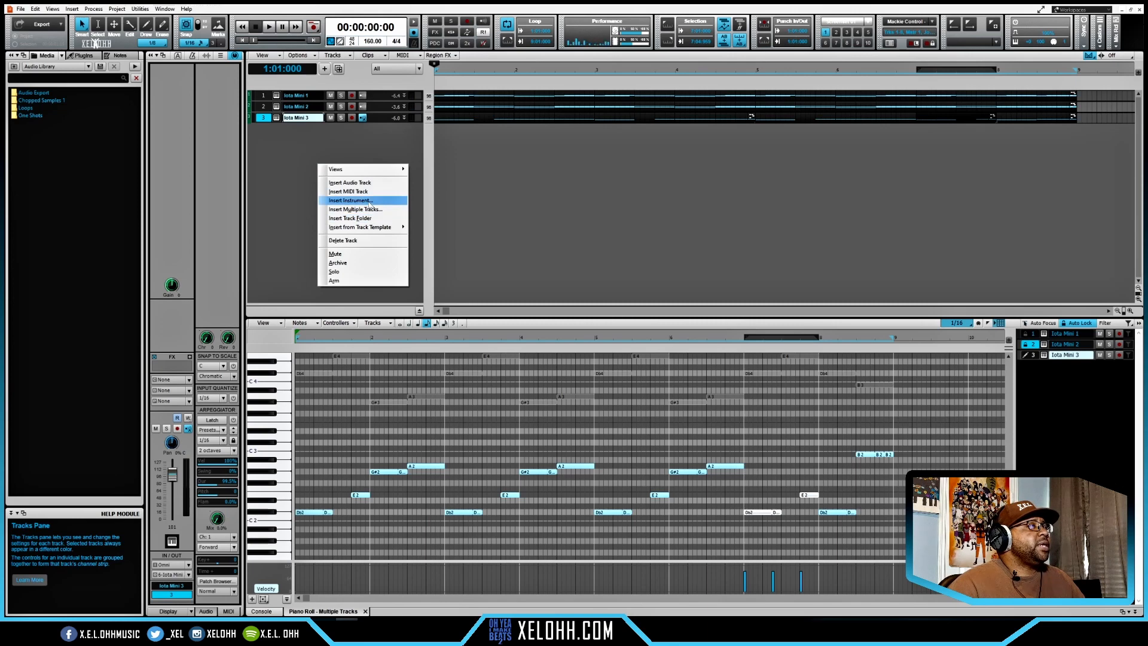
pyautogui.click(369, 204)
pyautogui.click(412, 129)
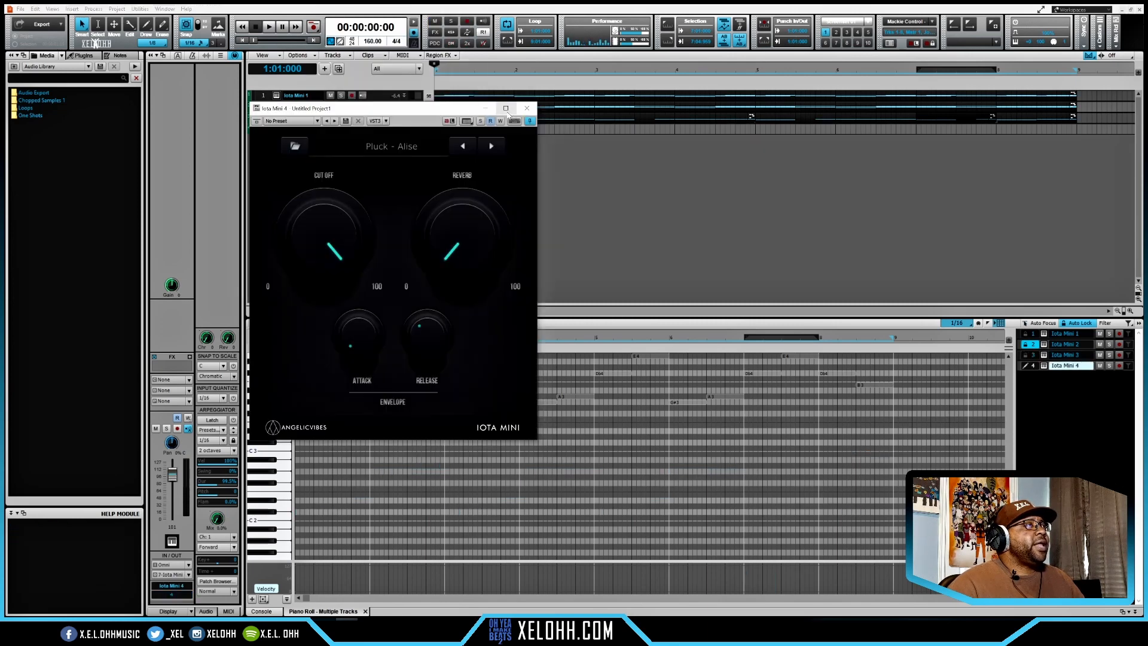
pyautogui.click(527, 109)
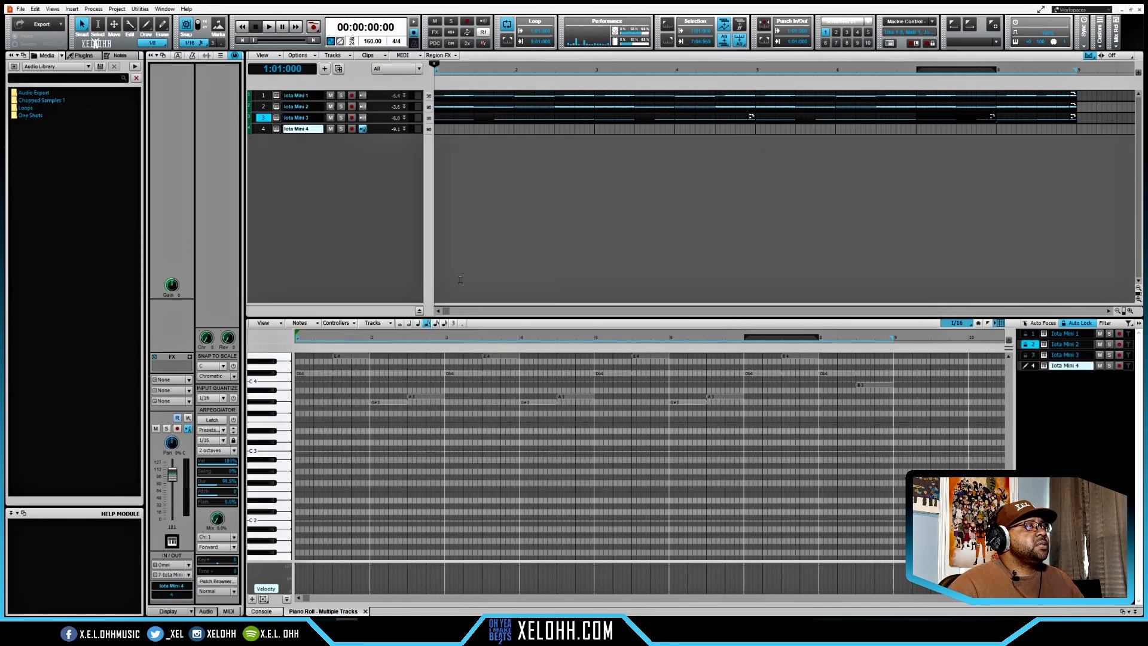
# - Add pluck notes on beat 4 of the fourth track, B5 in bars 1, 3, 5 and 7 and E5 in bars 2, 4 and 6
pyautogui.scroll(5, 491, 392)
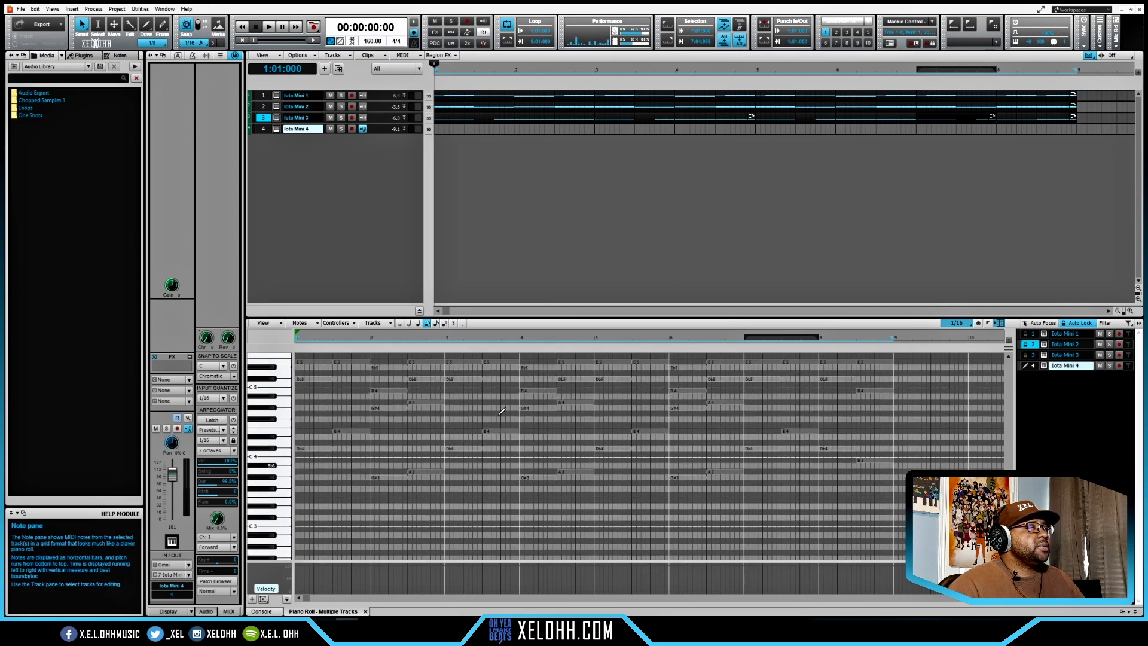
pyautogui.scroll(2, 503, 411)
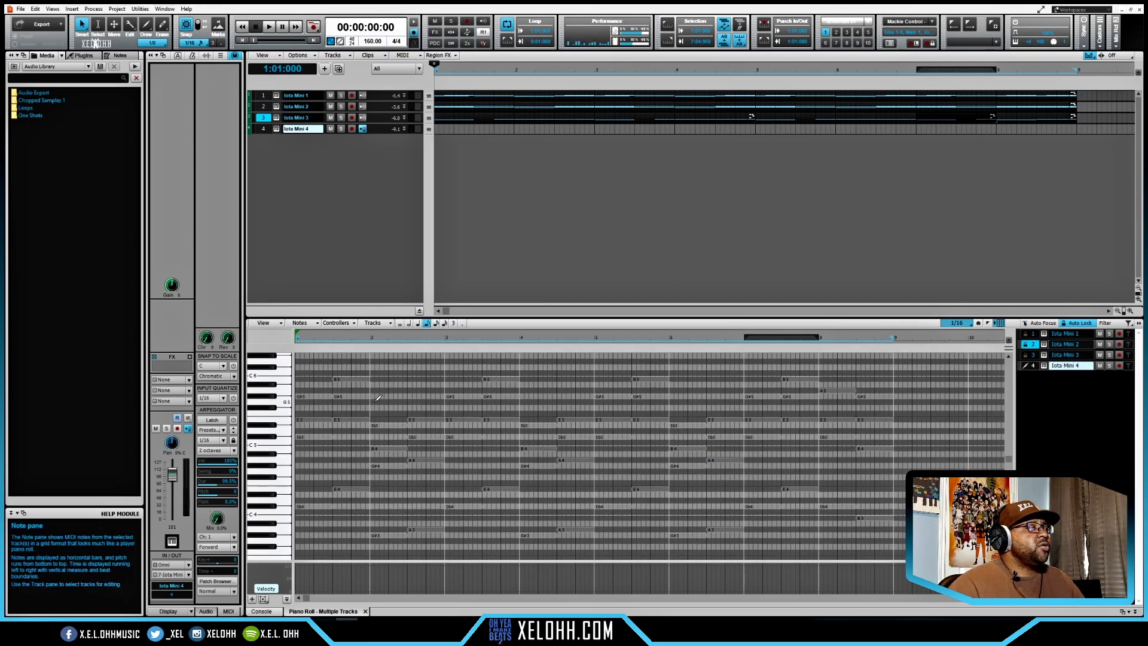
pyautogui.press('space')
pyautogui.click(354, 379)
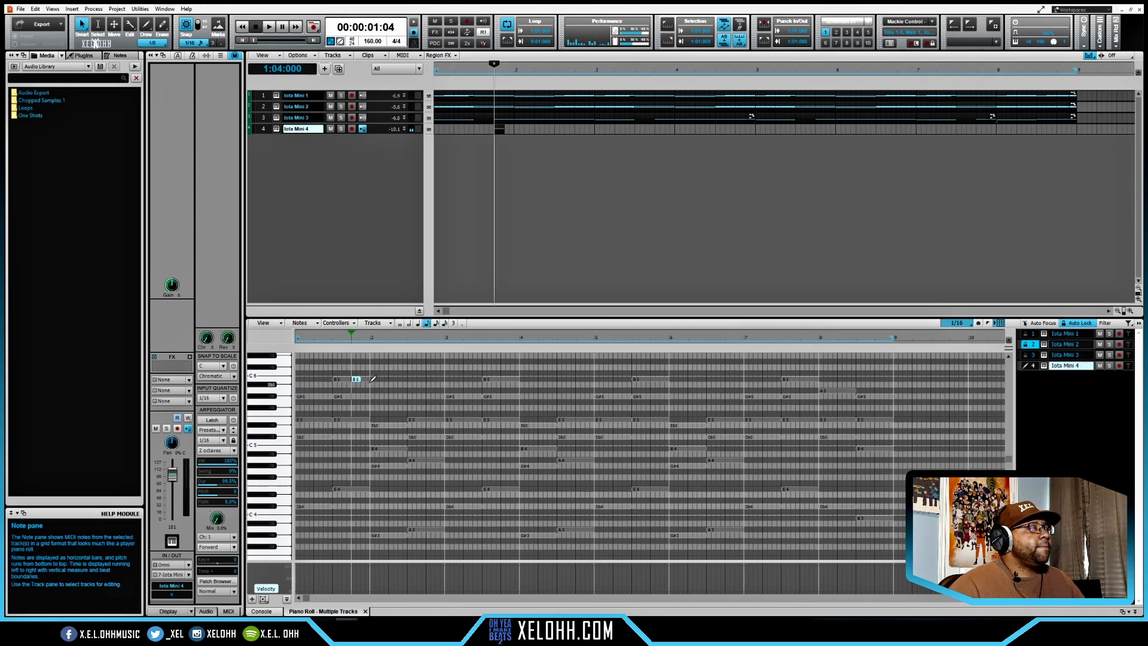
pyautogui.click(430, 419)
pyautogui.click(505, 379)
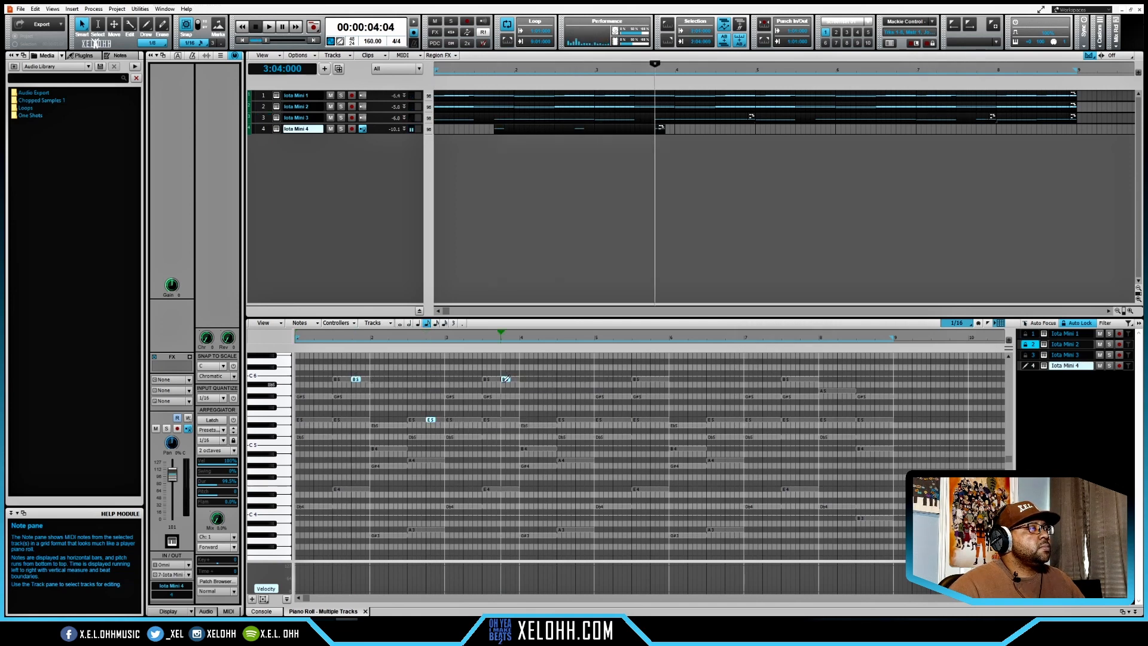
pyautogui.click(580, 419)
pyautogui.click(653, 379)
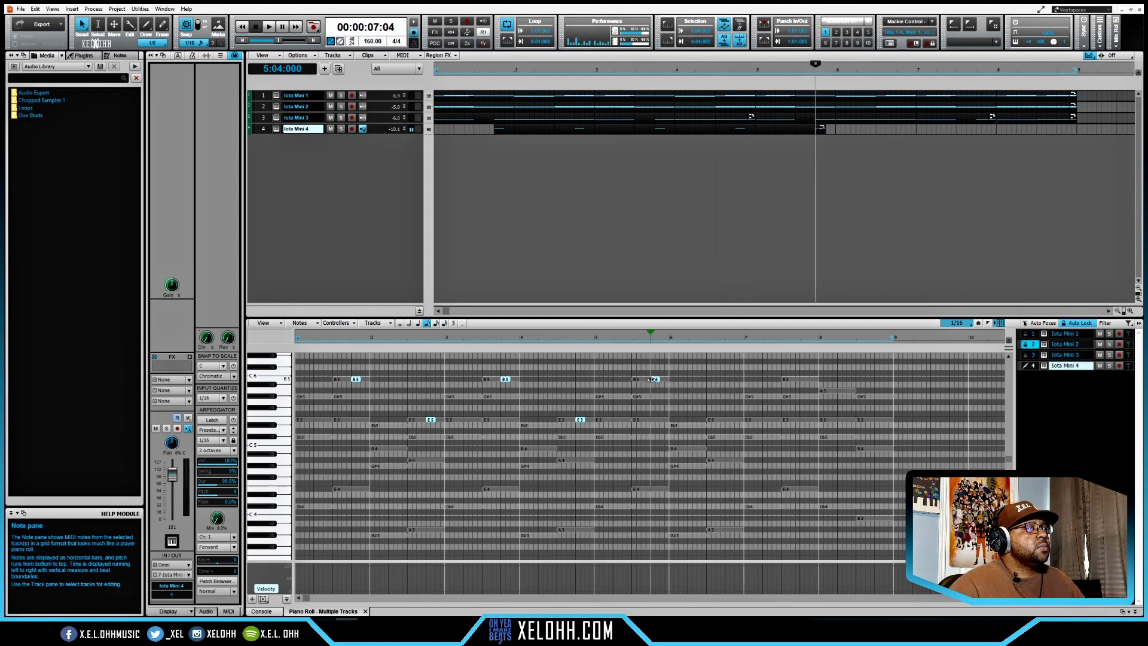
pyautogui.click(729, 420)
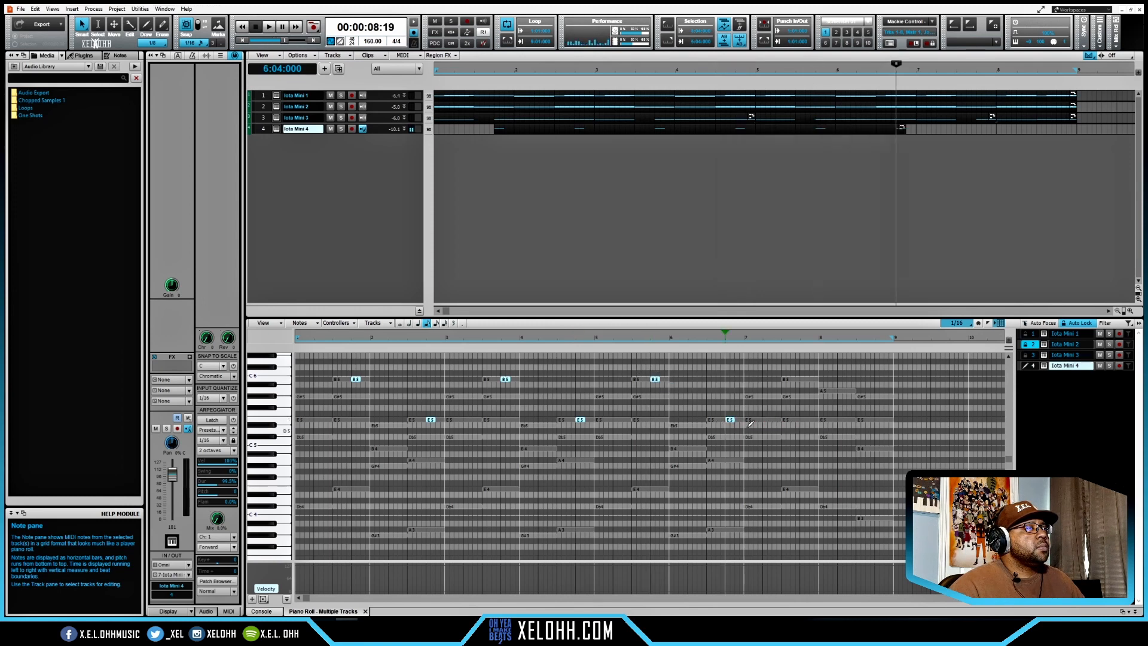
pyautogui.click(805, 379)
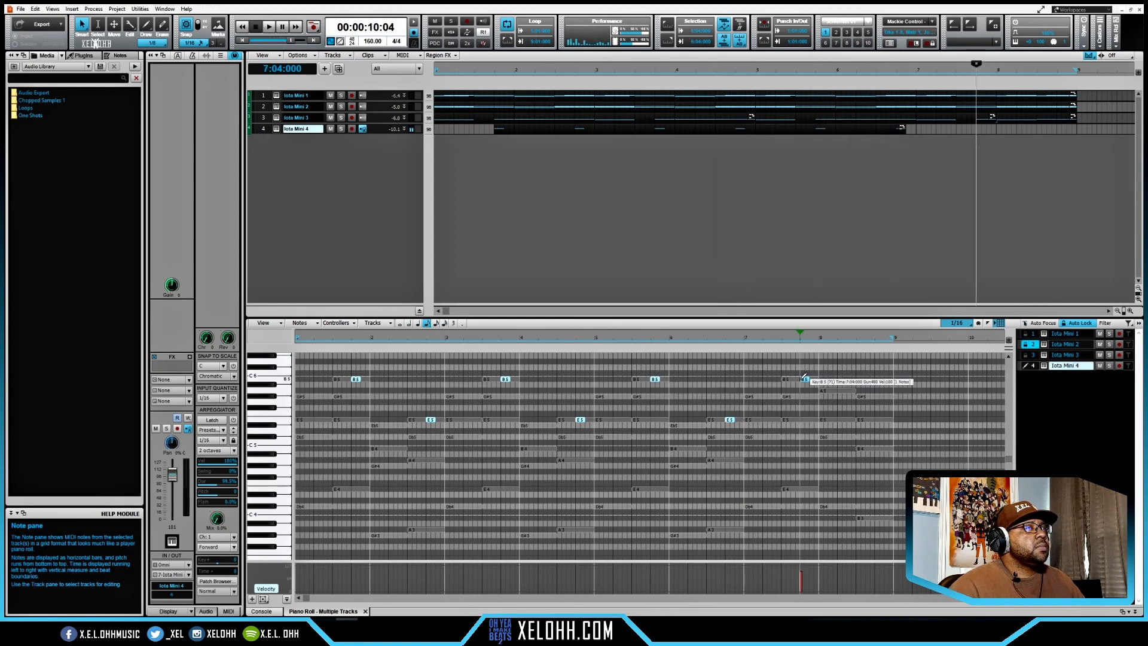
# - Finish the pluck line in bar 8 with A5 on beat 2 and G#5 on beat 4, and audition it
pyautogui.click(842, 390)
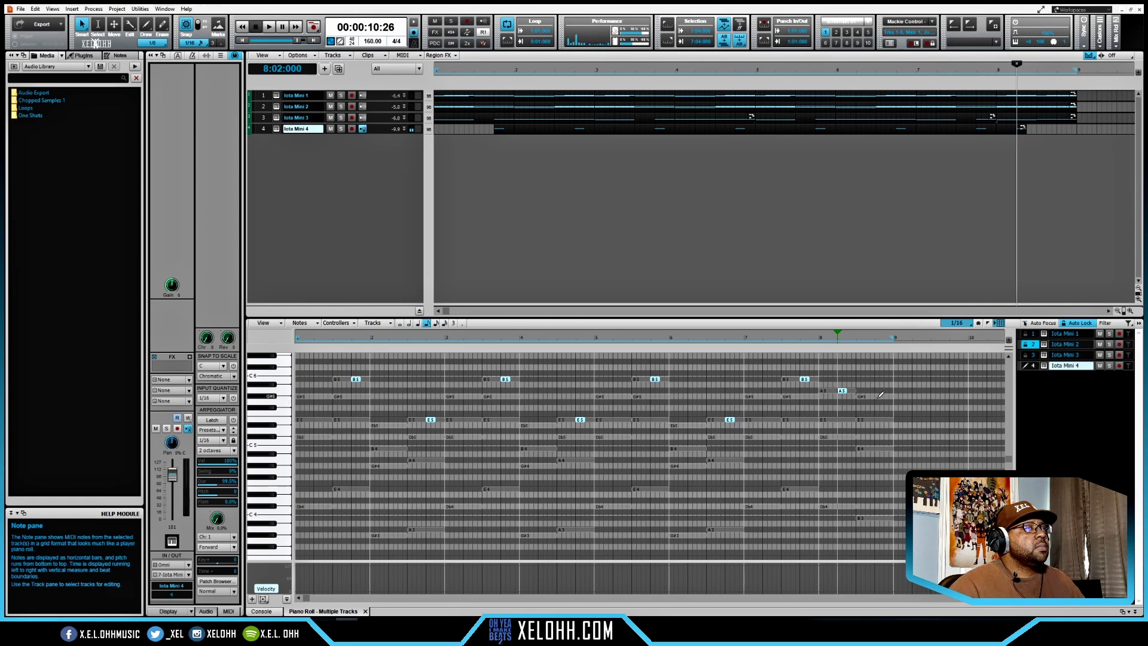
pyautogui.click(878, 396)
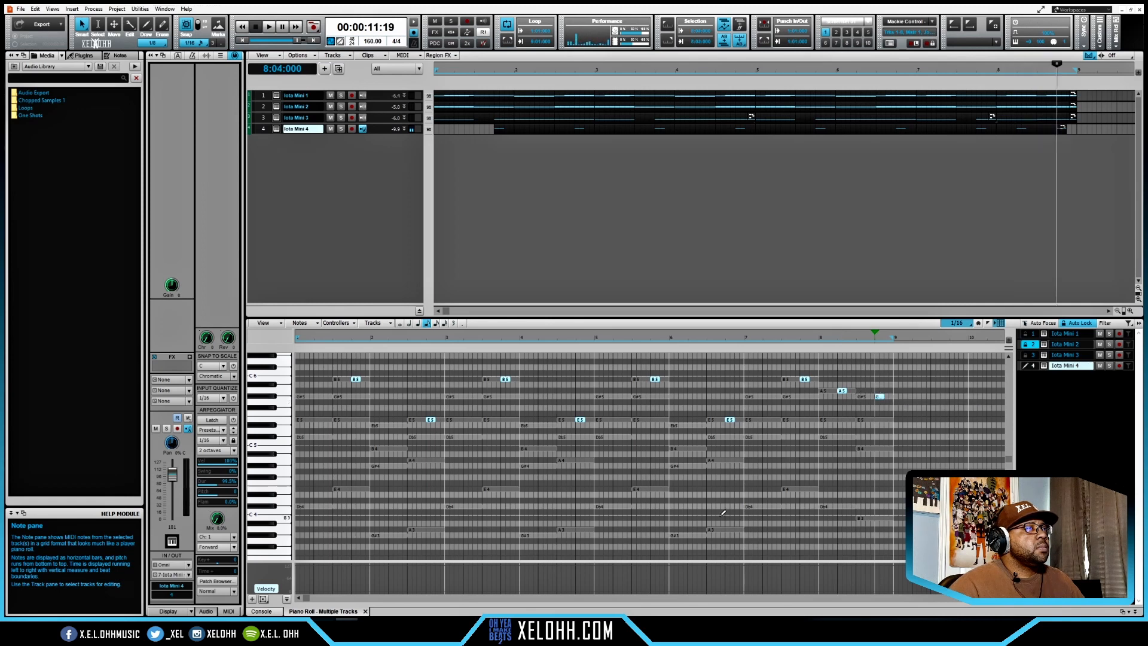
pyautogui.press('space')
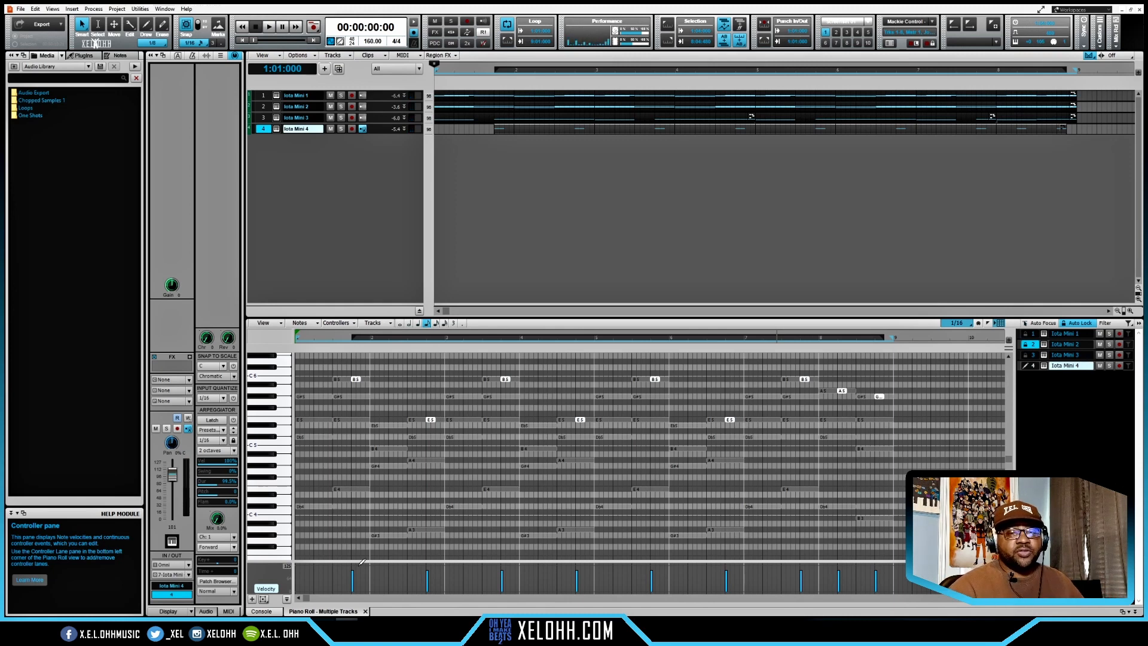
pyautogui.press('space')
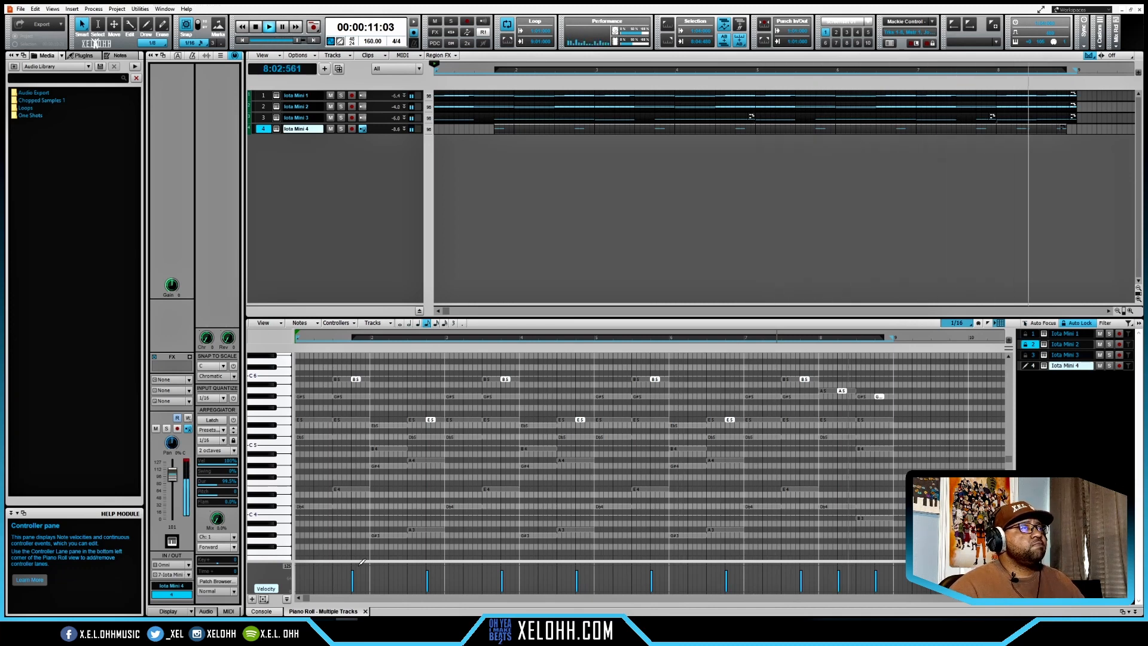
pyautogui.press('space')
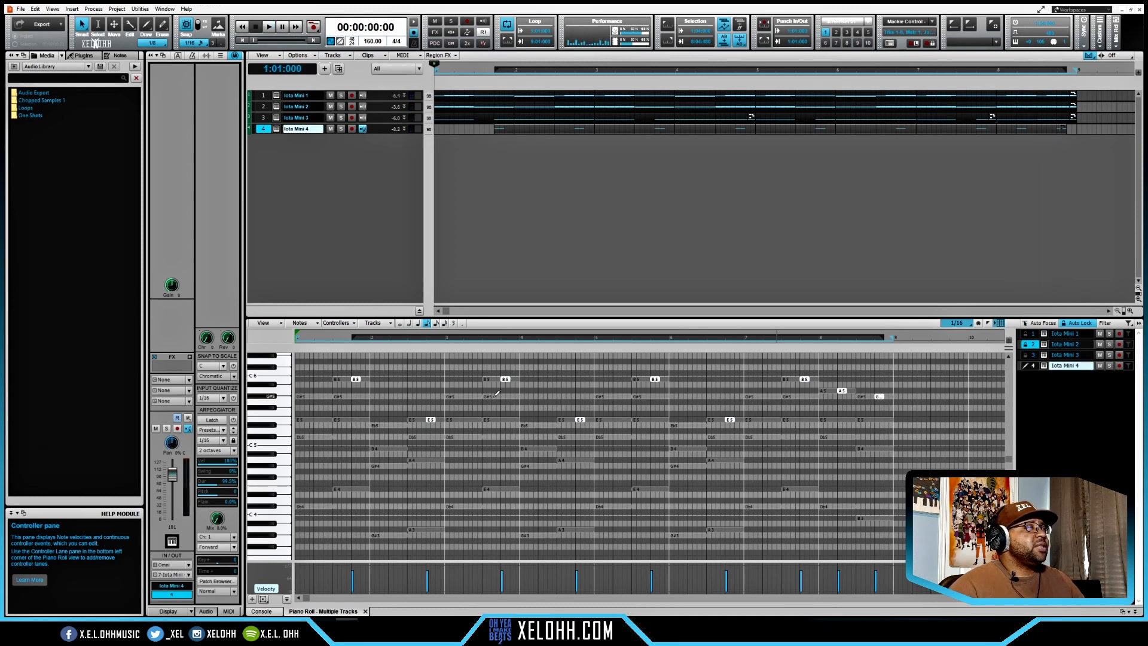
# - Insert a fifth Iota Mini instrument track with the Trap Drum Kit 01 preset and close the plugin window
pyautogui.rightClick(327, 165)
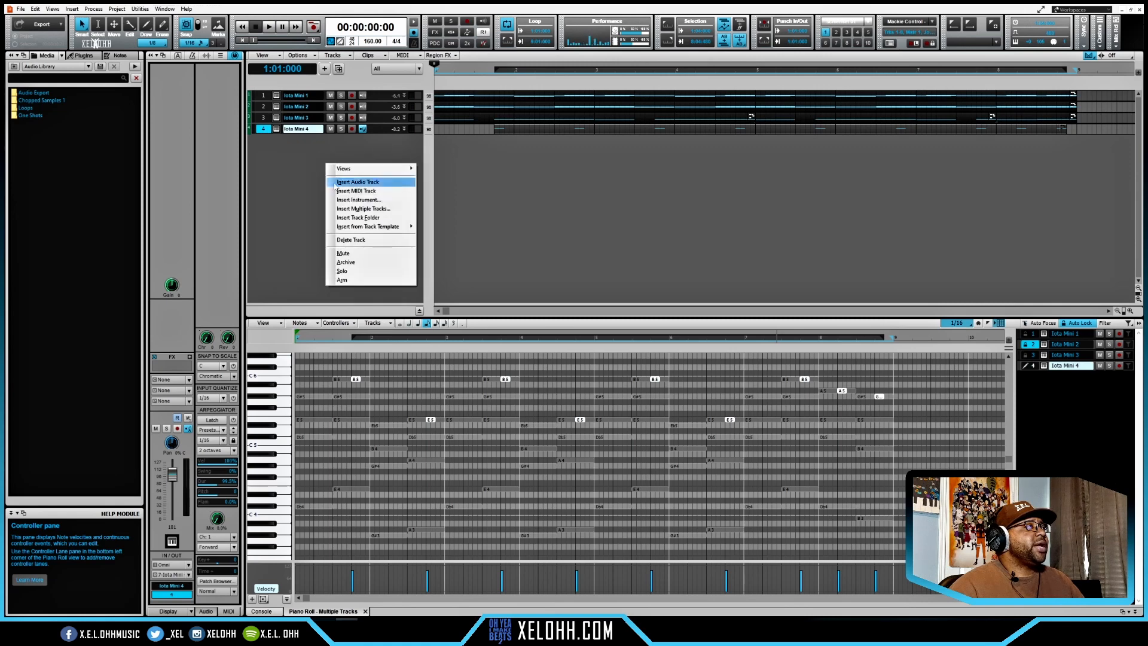
pyautogui.click(371, 201)
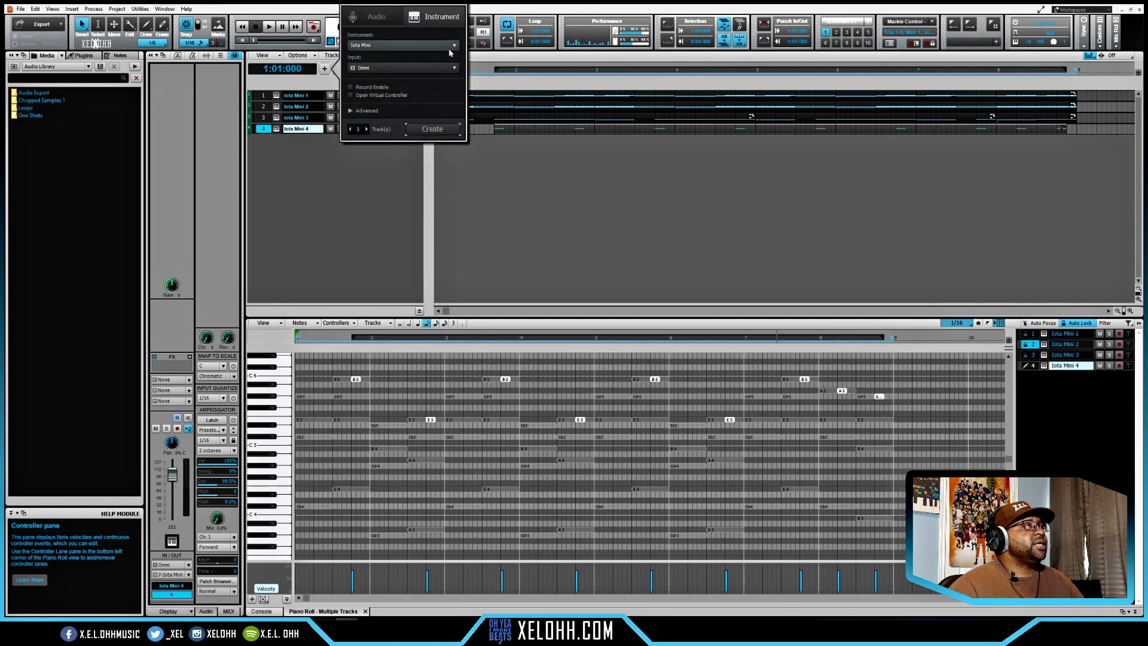
pyautogui.click(435, 131)
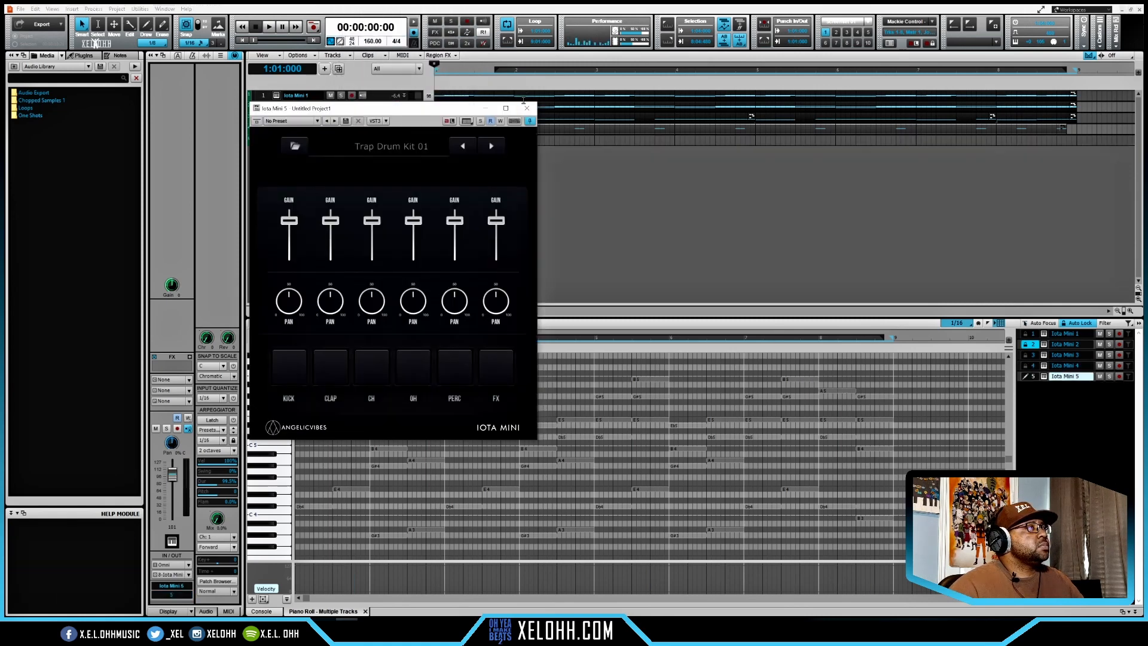
pyautogui.click(530, 102)
# - Audition the drum kit's sounds on the piano roll's keys, going down to D3
pyautogui.click(279, 441)
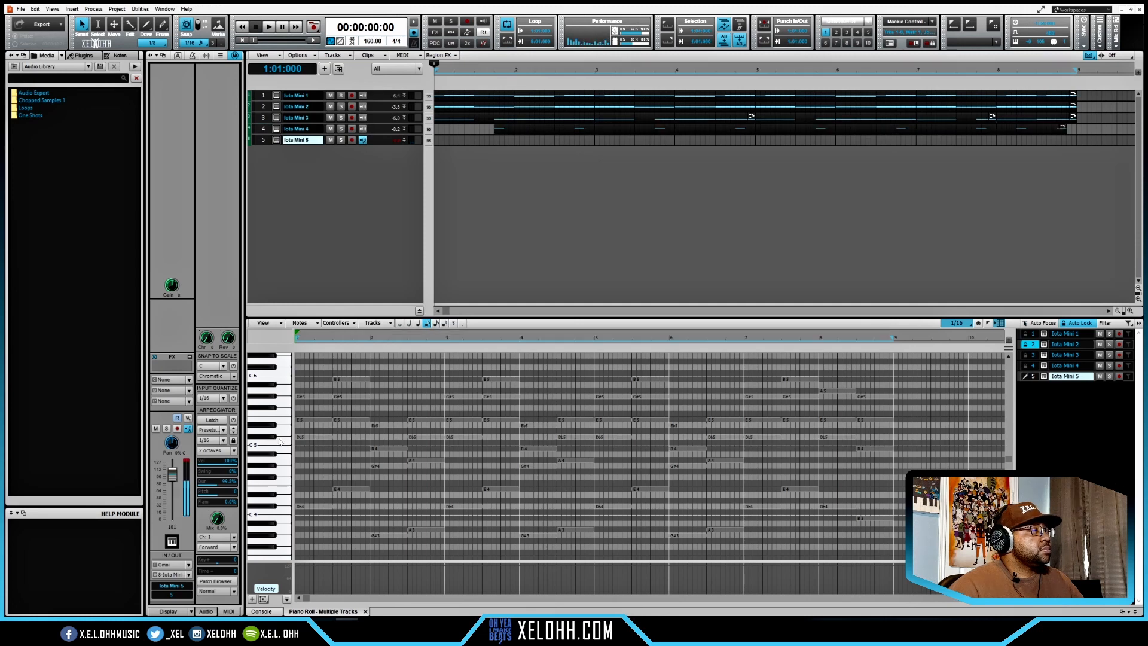
pyautogui.click(277, 461)
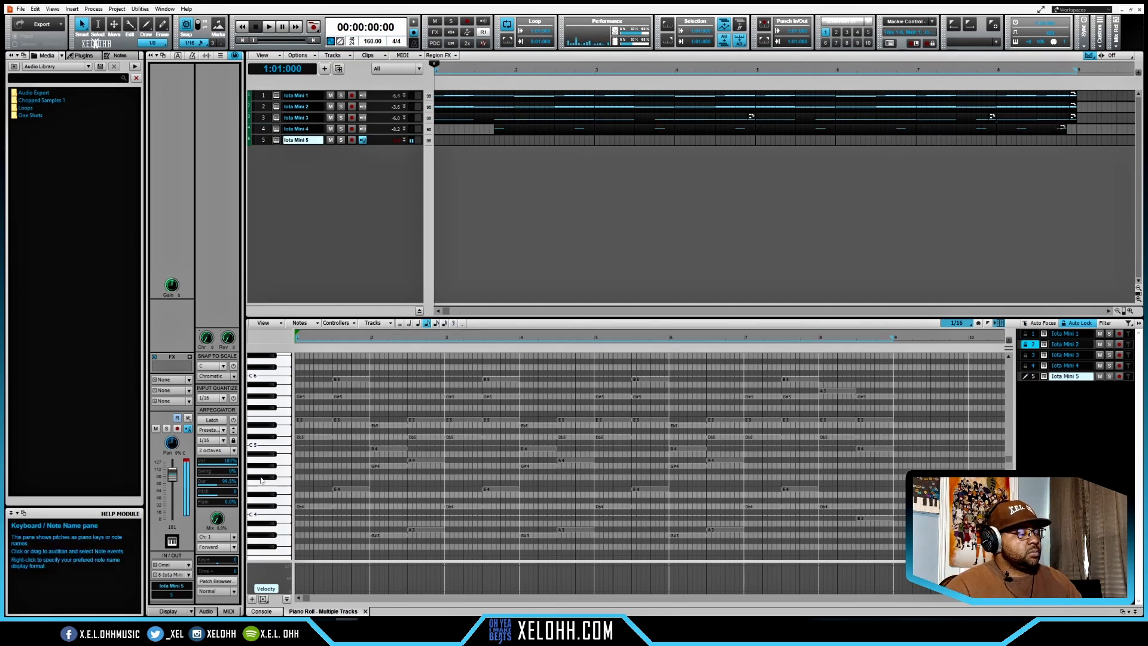
pyautogui.scroll(-3, 270, 478)
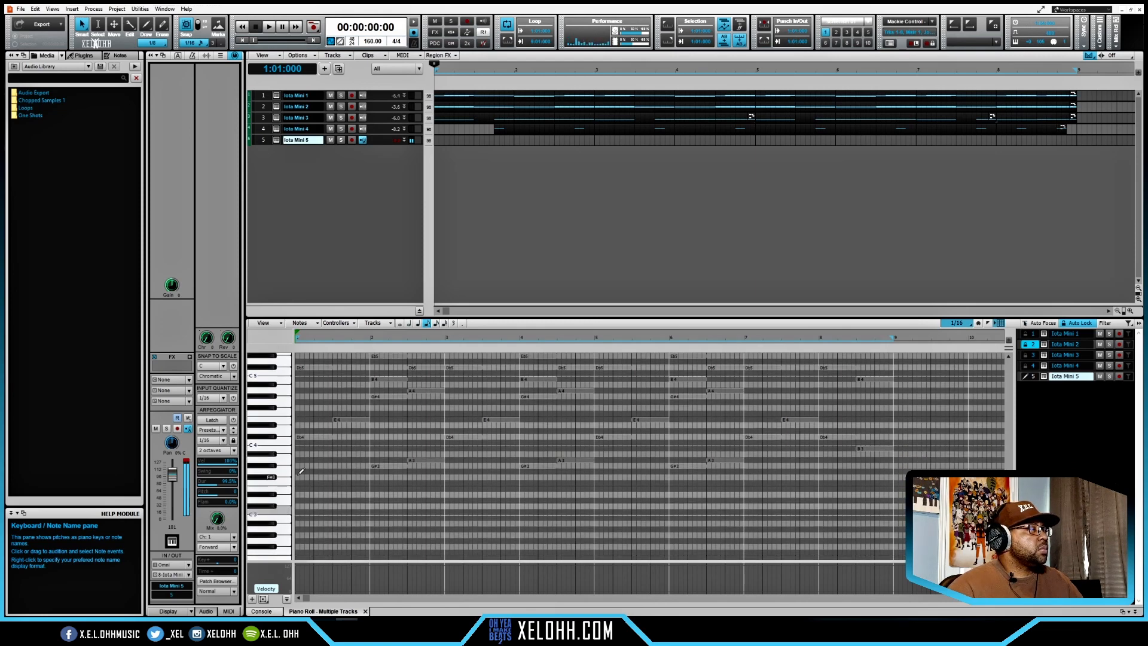
pyautogui.scroll(-1, 284, 497)
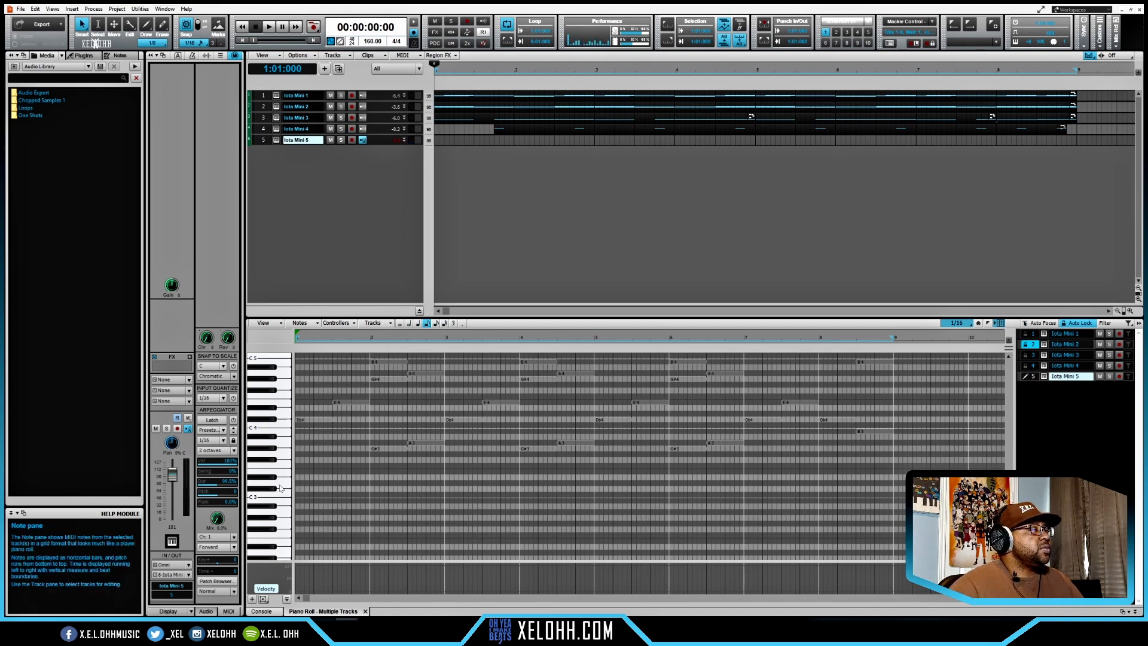
pyautogui.click(281, 488)
pyautogui.click(284, 485)
# - Fill bar 1 of the drum track with eighth-note D3 hits, split the fourth into two sixteenths, and audition the pattern
pyautogui.click(298, 483)
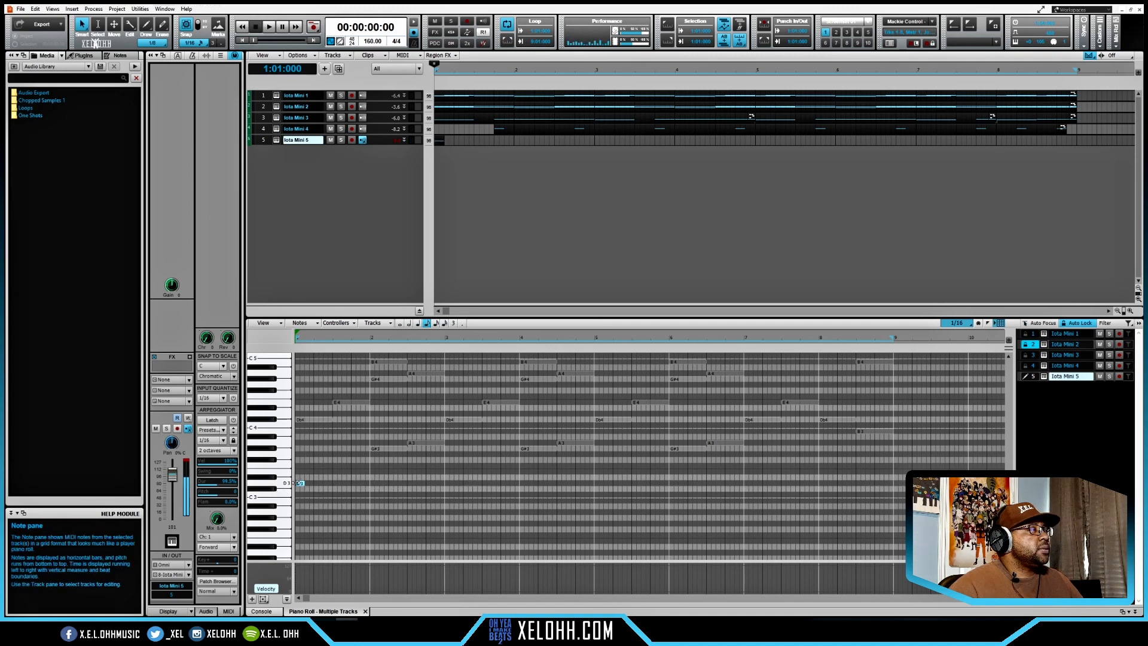
pyautogui.click(307, 484)
pyautogui.click(317, 483)
pyautogui.click(327, 483)
pyautogui.click(336, 483)
pyautogui.click(346, 484)
pyautogui.click(354, 483)
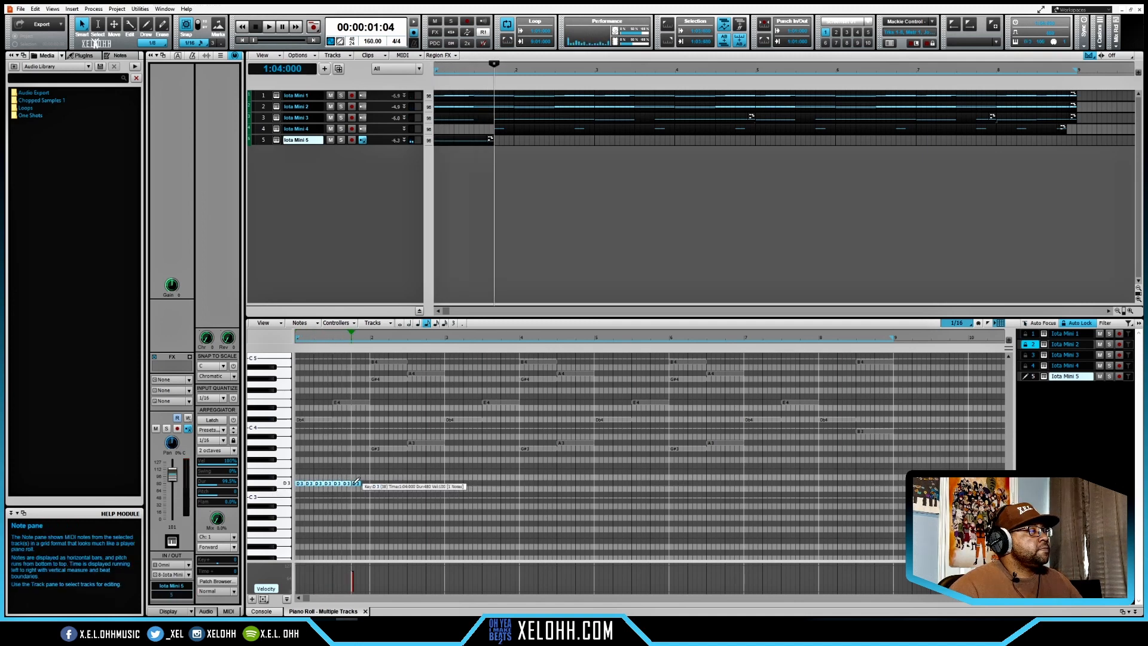
pyautogui.click(366, 483)
pyautogui.press('w')
pyautogui.scroll(3, 352, 494)
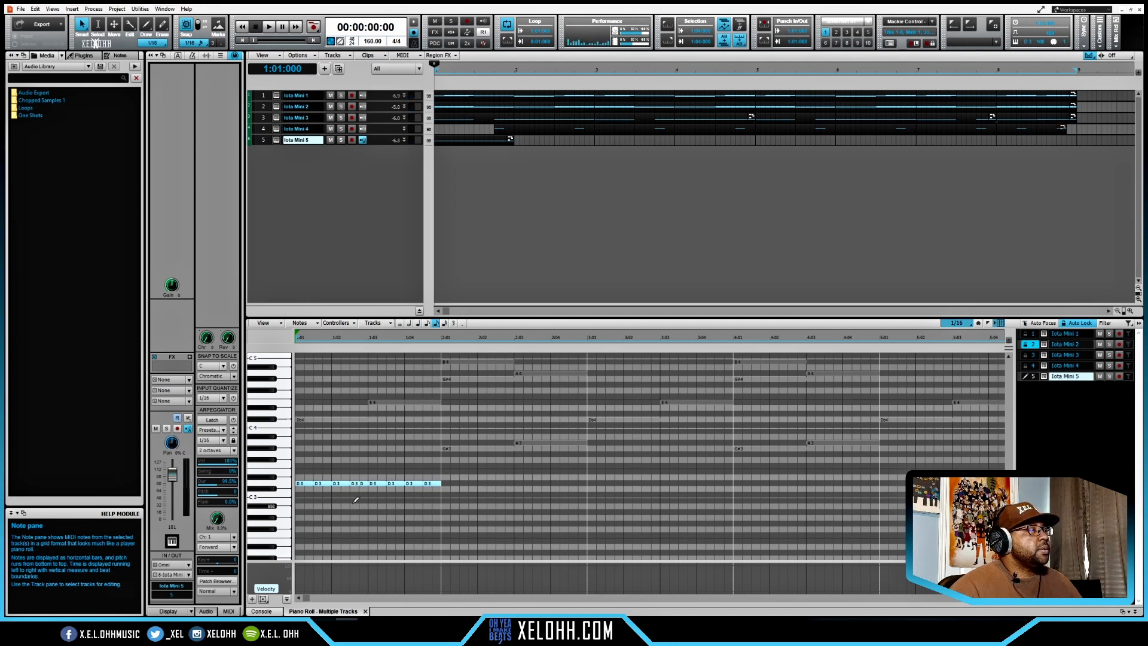
pyautogui.press('space')
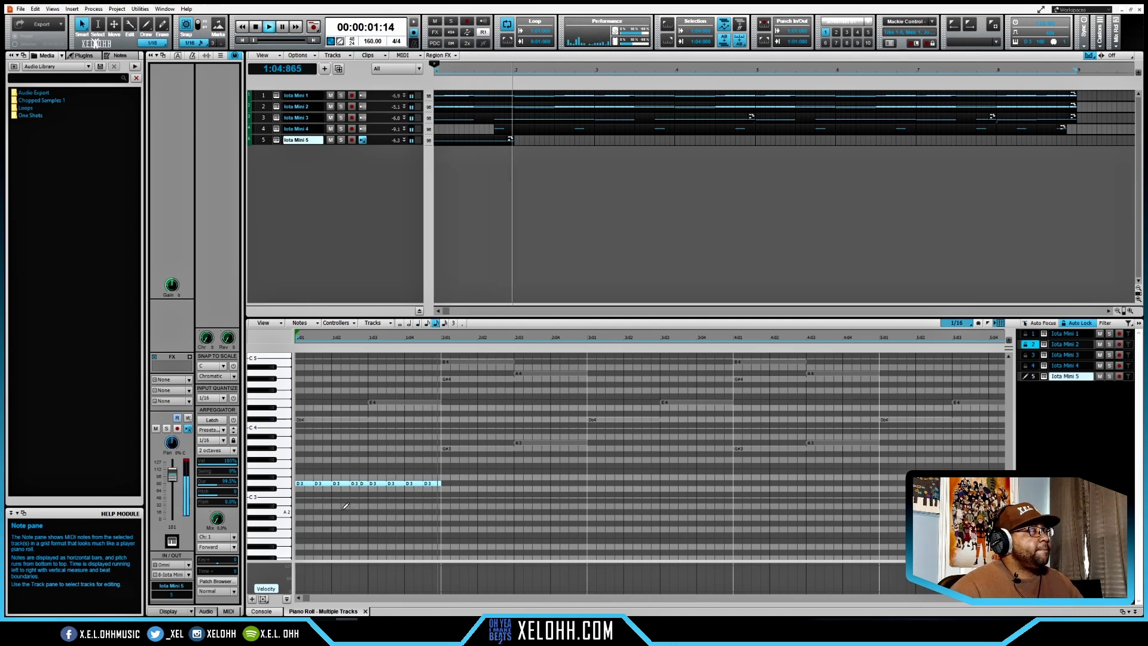
pyautogui.press('space')
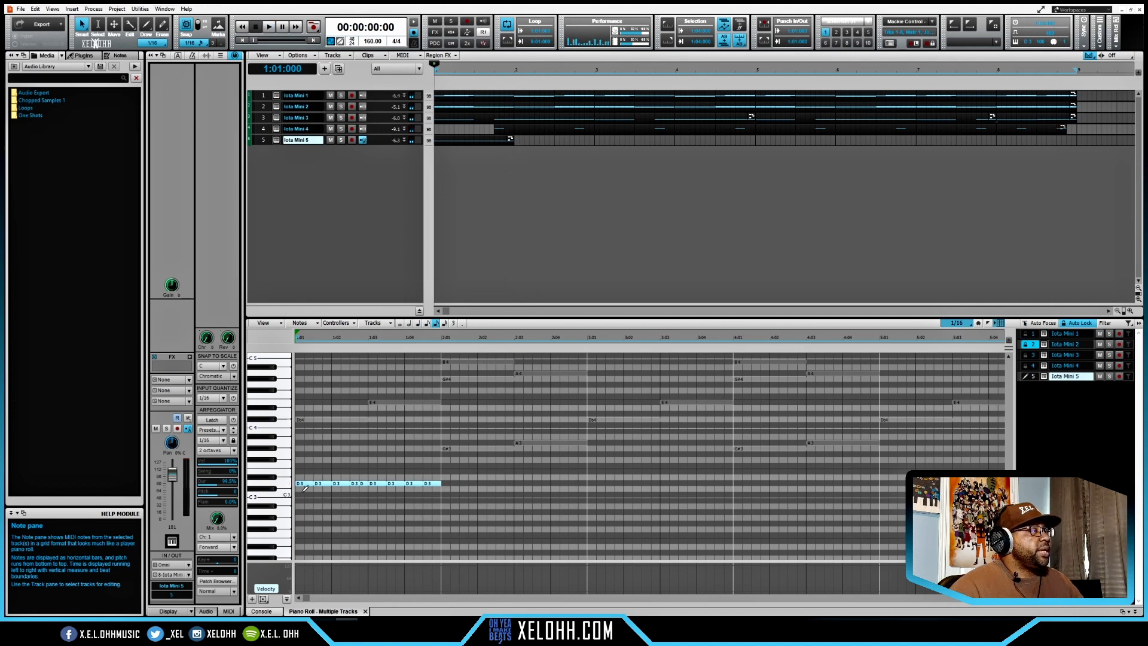
# - Vary the velocities of the D3 drum hits in bar 1 so the pattern has uneven accents
pyautogui.moveTo(451, 491); pyautogui.dragTo(295, 475)
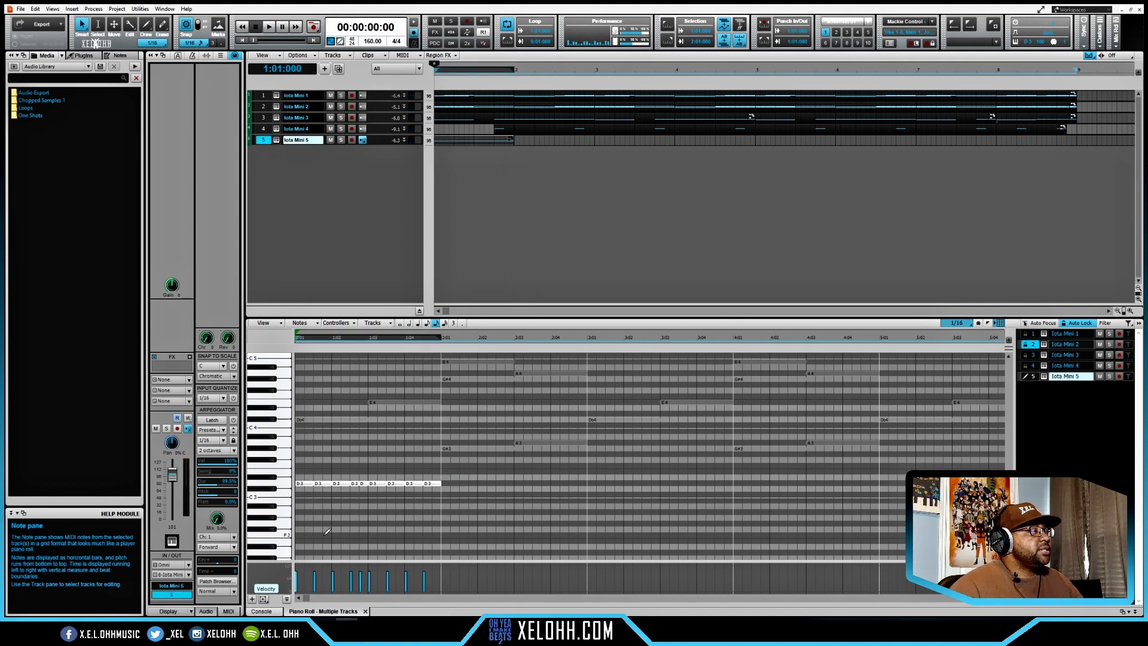
pyautogui.click(321, 572)
pyautogui.moveTo(314, 573); pyautogui.dragTo(333, 575)
pyautogui.moveTo(351, 573); pyautogui.dragTo(296, 567)
pyautogui.moveTo(387, 572); pyautogui.dragTo(387, 575)
pyautogui.moveTo(424, 573); pyautogui.dragTo(424, 579)
# - Select the D3 drum hits in the second half of bar 1 and duplicate them repeatedly through the end of bar 8
pyautogui.moveTo(441, 493); pyautogui.dragTo(371, 467)
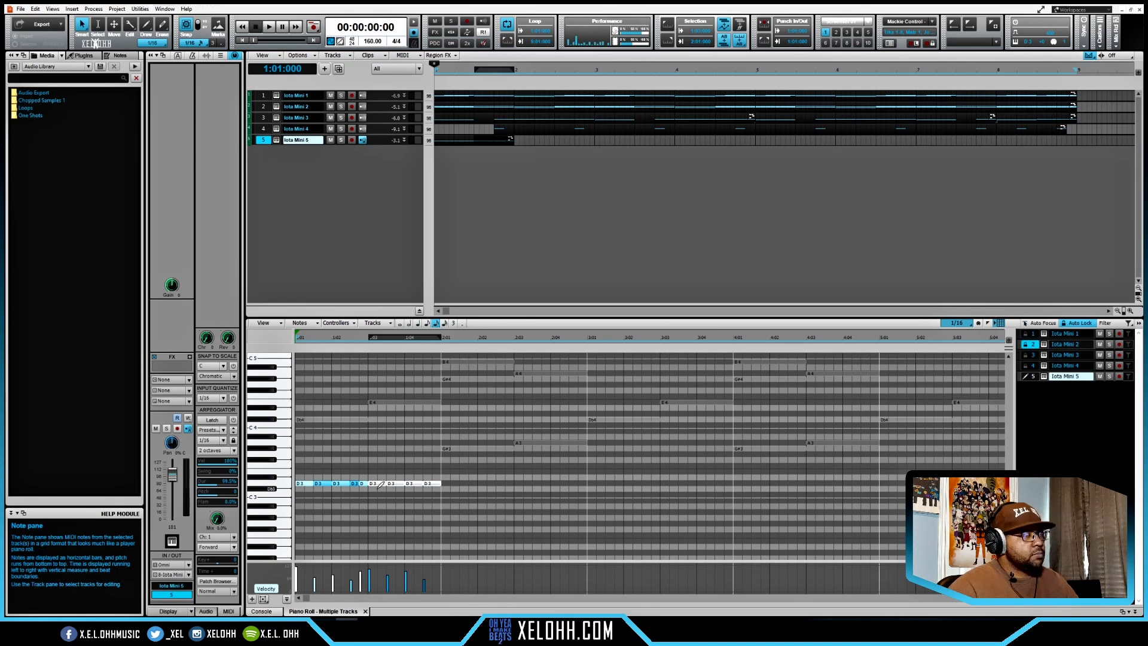
pyautogui.hotkey('ctrl', 'd')
pyautogui.hotkey('ctrl', 'd')
pyautogui.hotkey('ctrl', 'd')
pyautogui.hotkey('ctrl', 'd')
pyautogui.hotkey('ctrl', 'd')
pyautogui.hotkey('ctrl', 'd')
pyautogui.hotkey('ctrl', 'd')
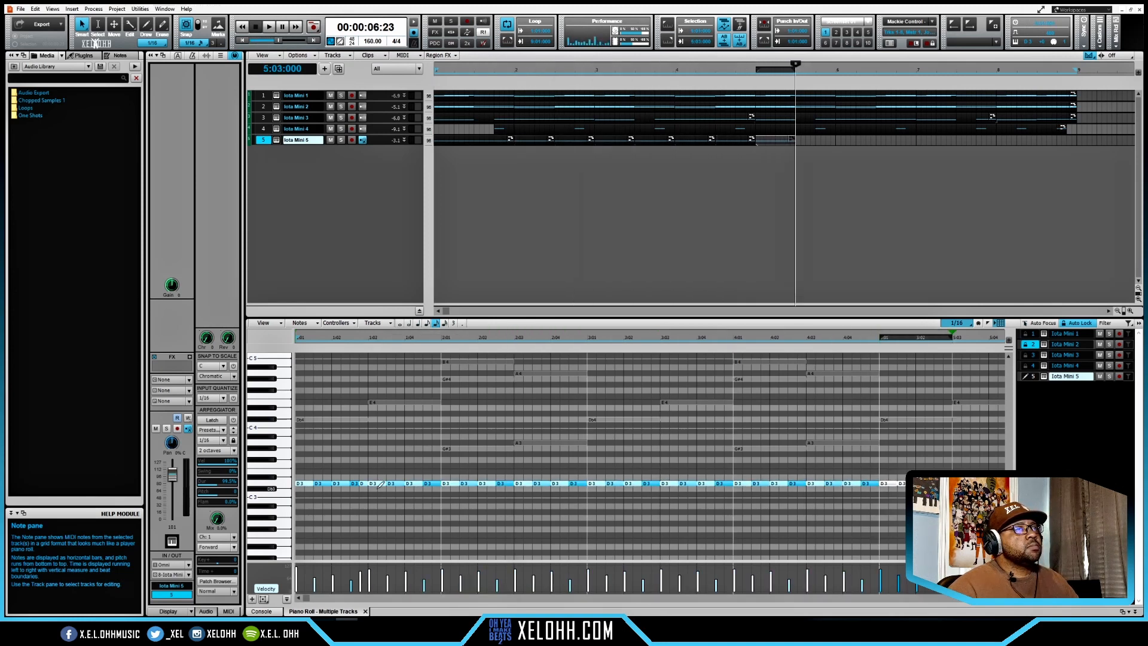
pyautogui.hotkey('ctrl', 'd')
pyautogui.hotkey('ctrl', 'd')
pyautogui.hotkey('ctrl', 'd')
pyautogui.hotkey('ctrl', 'd')
pyautogui.hotkey('ctrl', 'd')
pyautogui.hotkey('ctrl', 'd')
pyautogui.hotkey('ctrl', 'd')
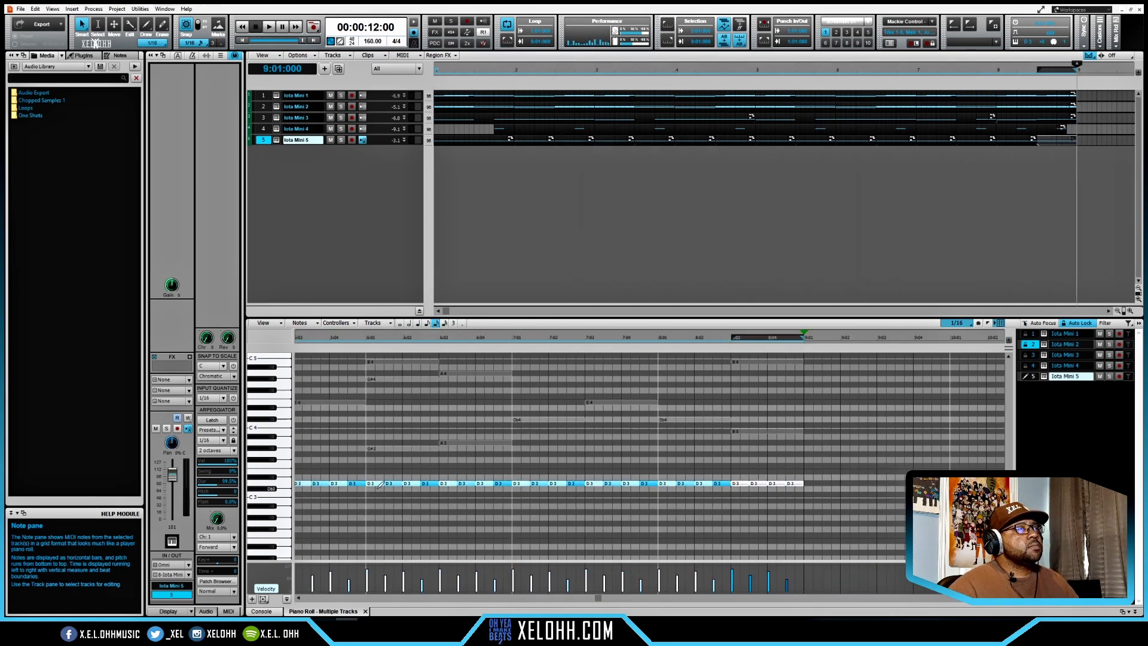
# - Delete the duplicated D3 hits after bar 2, leaving only the first two bars of the drum pattern
pyautogui.moveTo(588, 495)
pyautogui.mouseDown()
pyautogui.moveTo(791, 461)
pyautogui.moveTo(1020, 446)
pyautogui.moveTo(1042, 457)
pyautogui.moveTo(879, 456)
pyautogui.mouseUp()
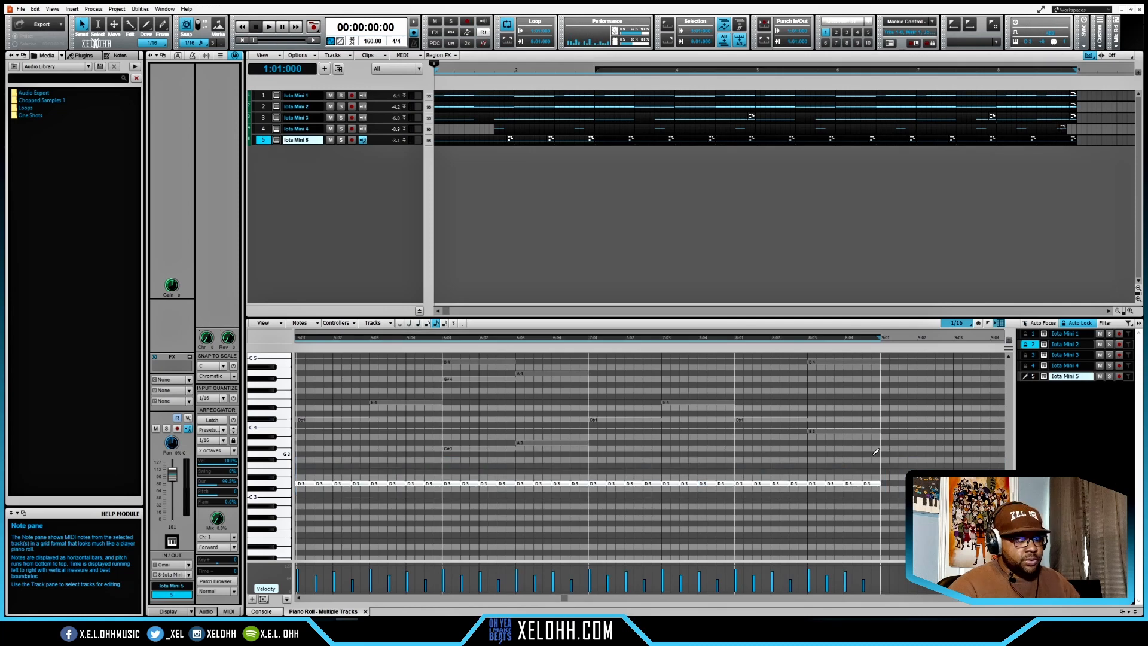
pyautogui.press('Delete')
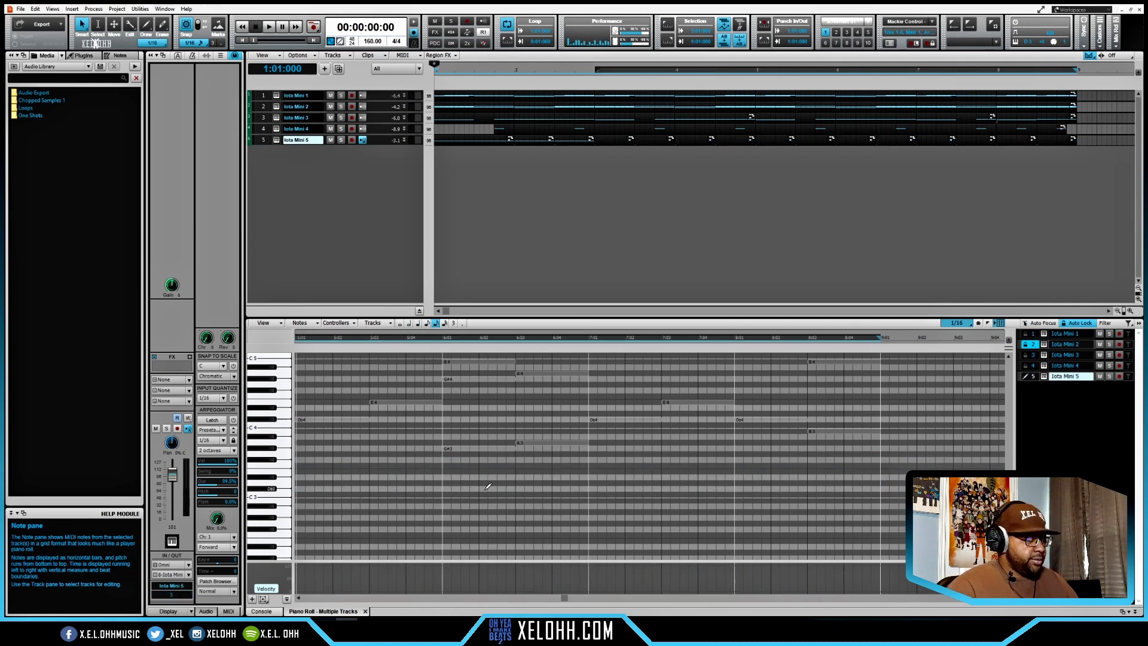
pyautogui.scroll(-1, 484, 487)
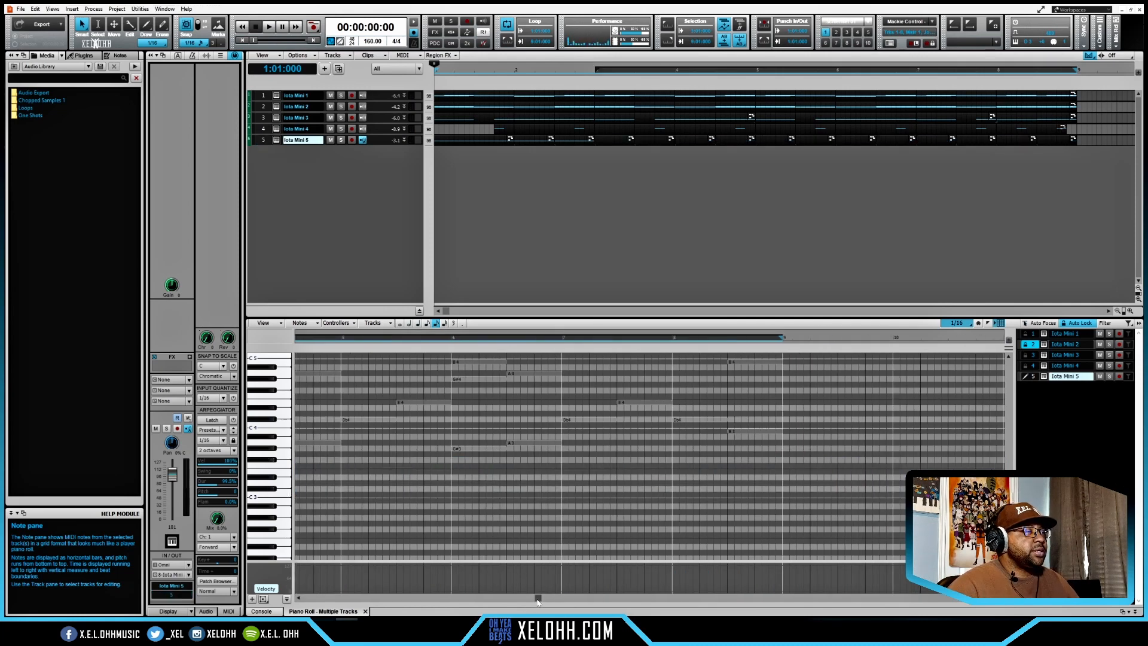
pyautogui.moveTo(537, 601); pyautogui.dragTo(304, 600)
pyautogui.scroll(-2, 426, 489)
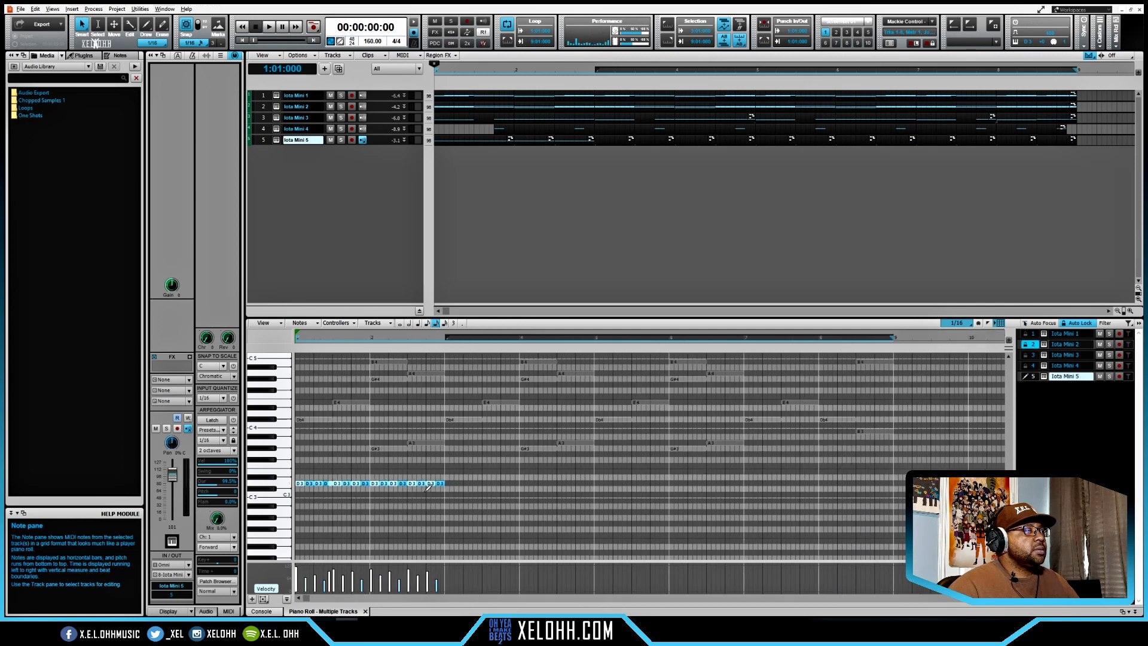
# - Duplicate the two-bar D3 pattern three times to fill bars 3 to 8 of the drum track
pyautogui.moveTo(452, 489); pyautogui.dragTo(299, 468)
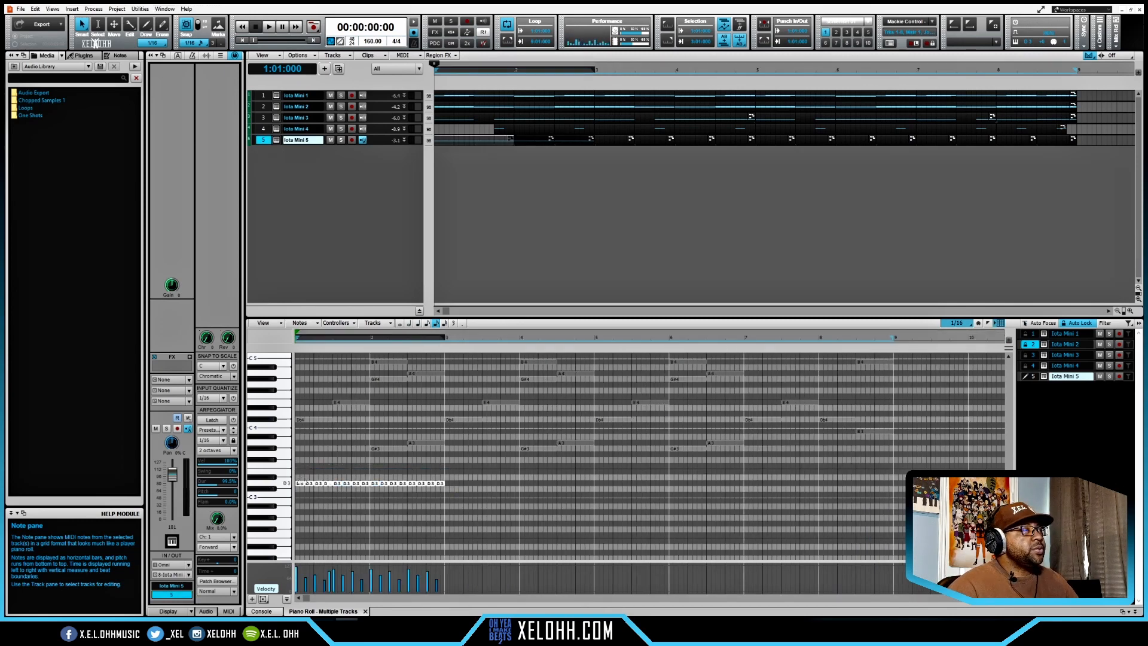
pyautogui.hotkey('ctrl', 'd')
pyautogui.hotkey('ctrl', 'd')
pyautogui.hotkey('ctrl', 'd')
pyautogui.press('w')
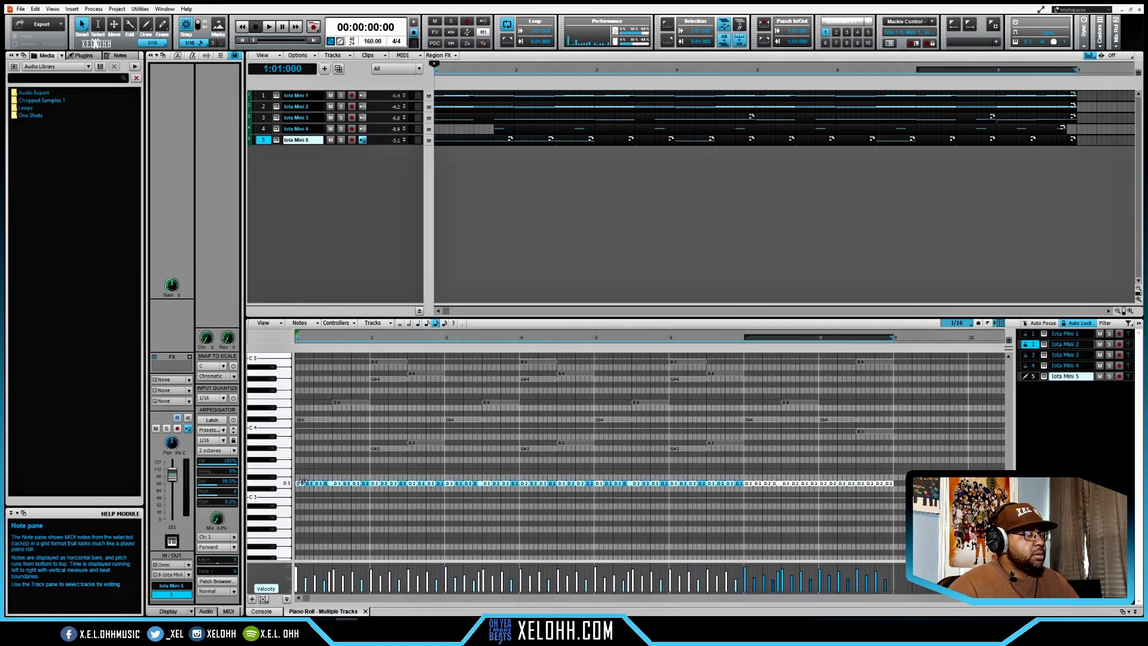
# - Play the beat from the start and audition the drum sound on the Db3 key
pyautogui.press('space')
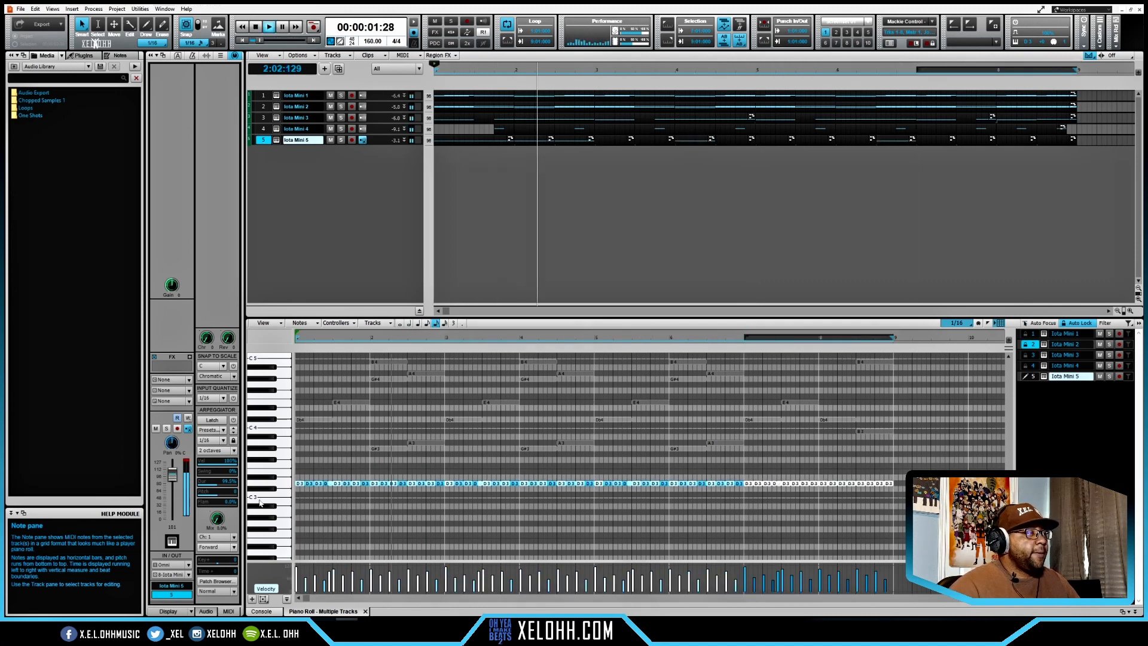
pyautogui.click(274, 490)
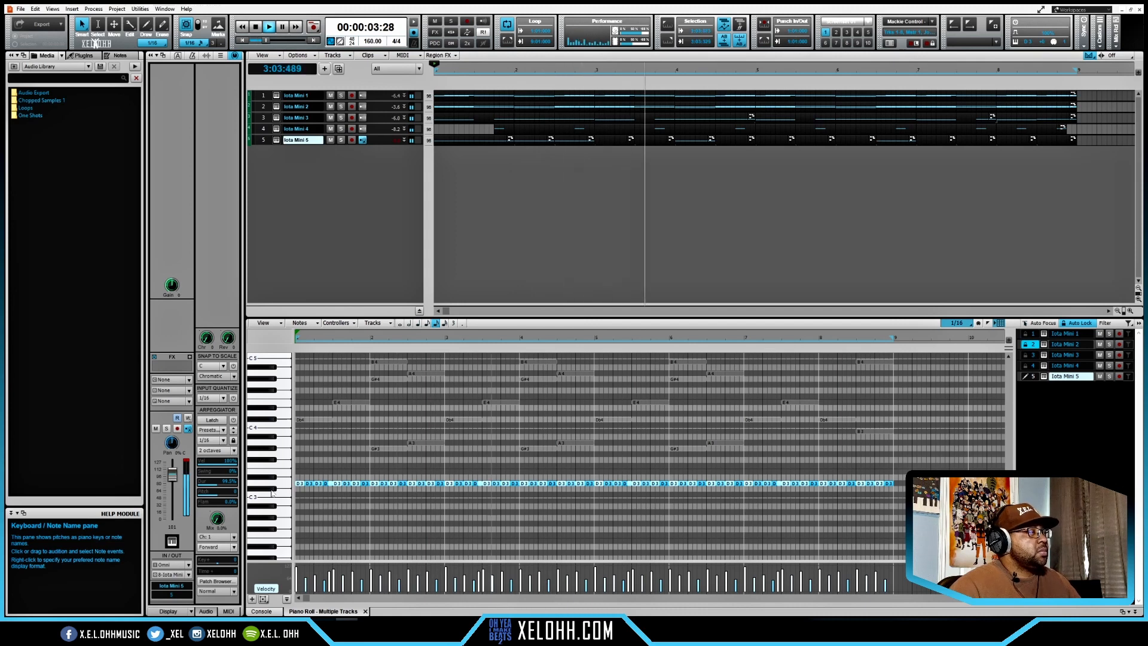
pyautogui.press('space')
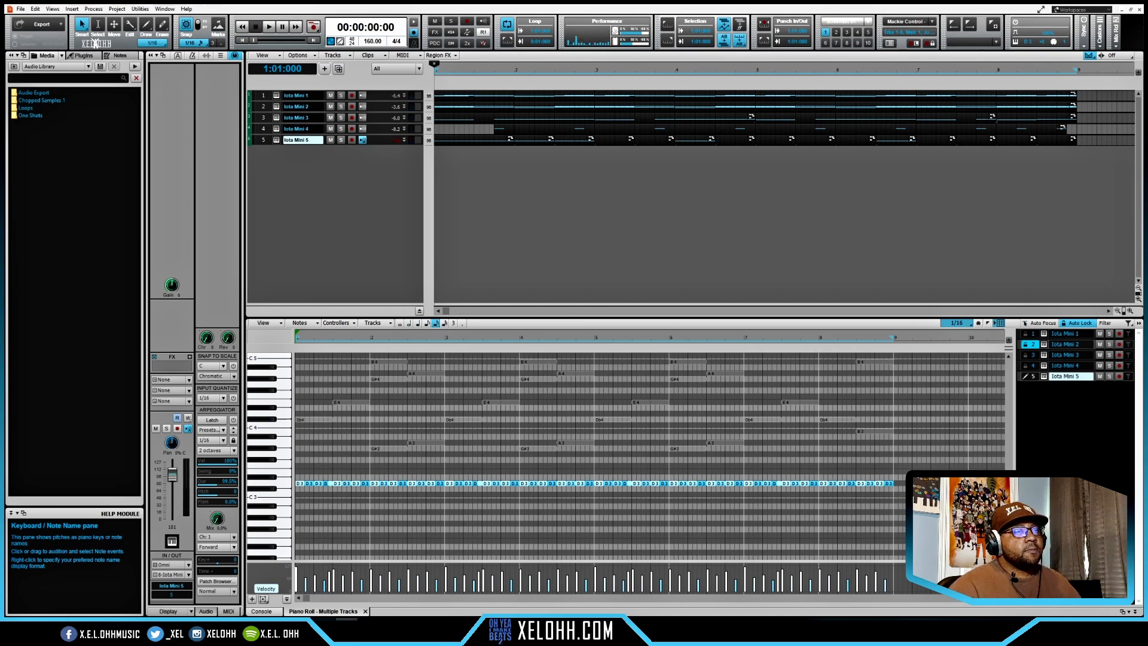
# - Place Db3 drum hits on beat 3 of bar 1, an eighth after beat 4, and on beat 3 of bar 2, with a playback check
pyautogui.click(1009, 545)
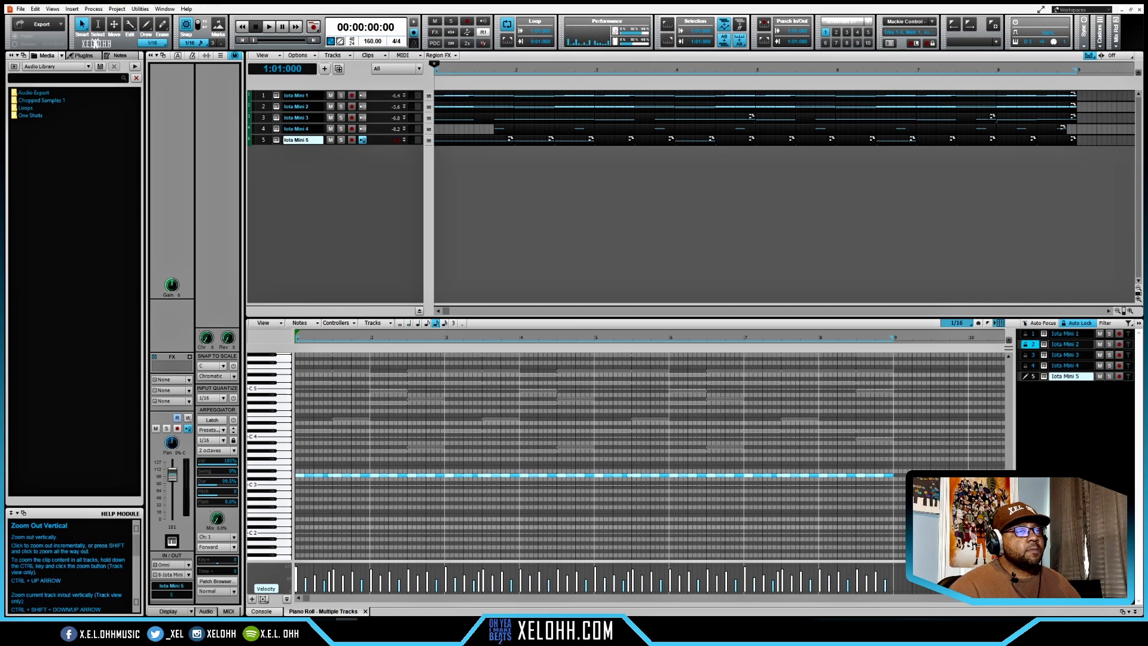
pyautogui.click(1009, 556)
pyautogui.click(1009, 556)
pyautogui.click(1008, 556)
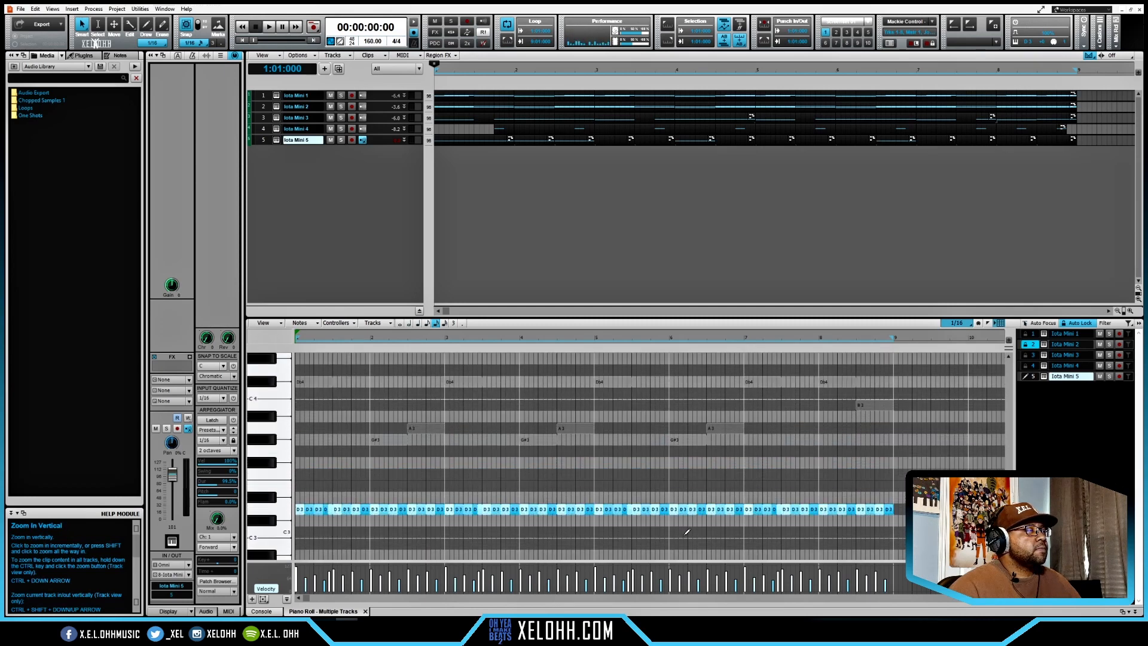
pyautogui.scroll(-3, 467, 509)
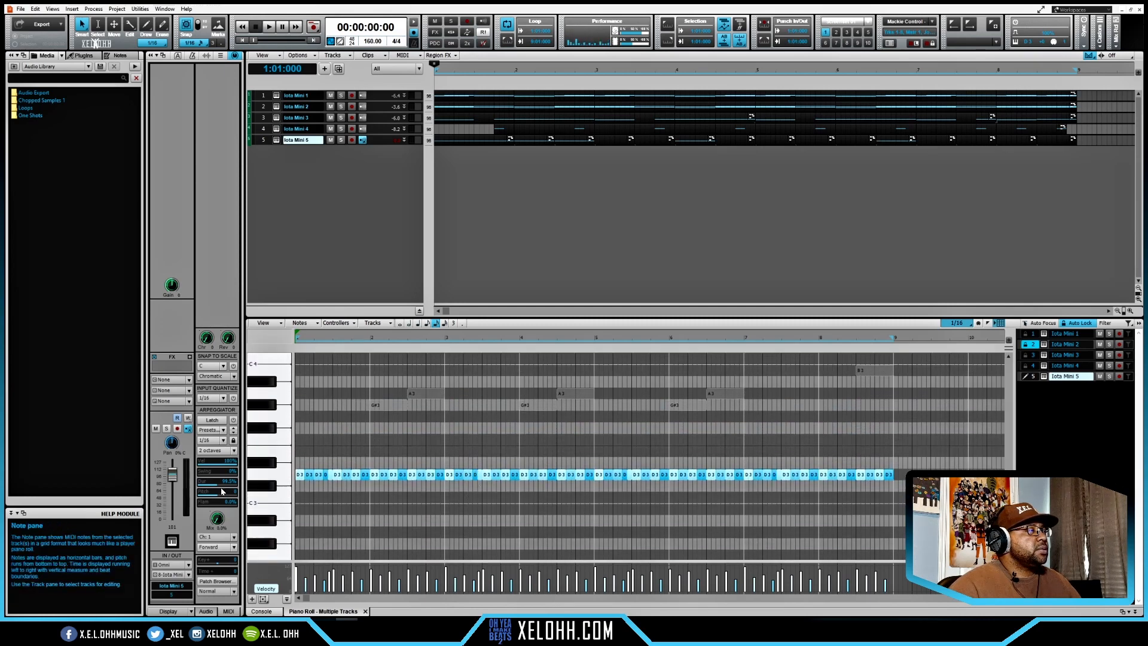
pyautogui.doubleClick(333, 487)
pyautogui.doubleClick(359, 486)
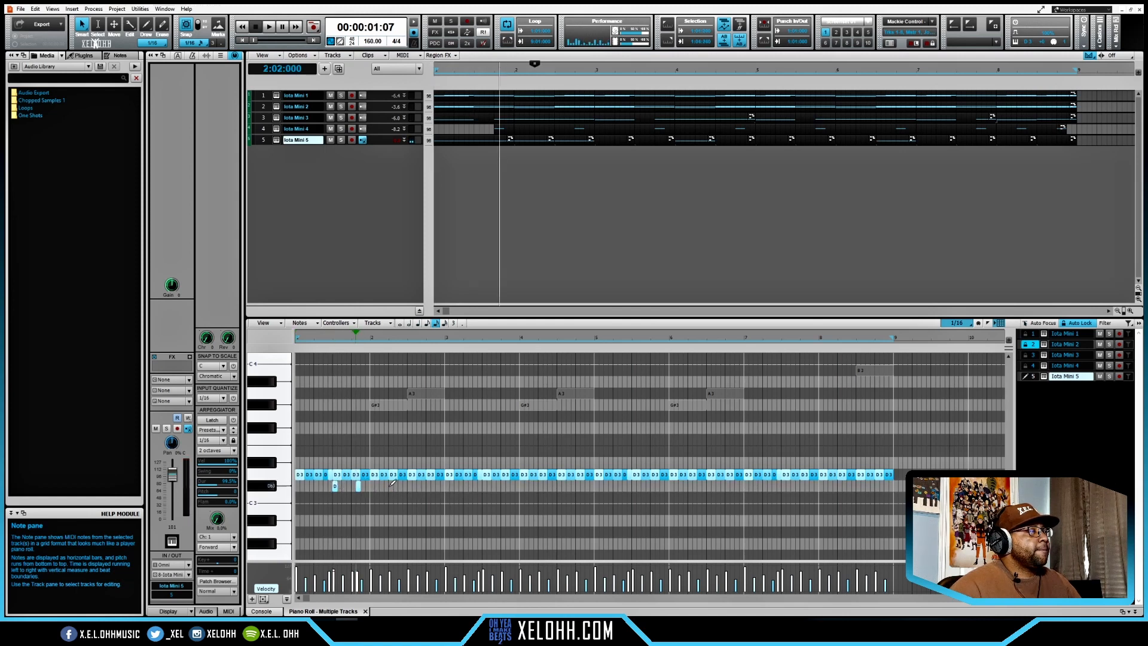
pyautogui.doubleClick(390, 486)
pyautogui.press('w')
pyautogui.moveTo(359, 486); pyautogui.dragTo(409, 487)
pyautogui.press('space')
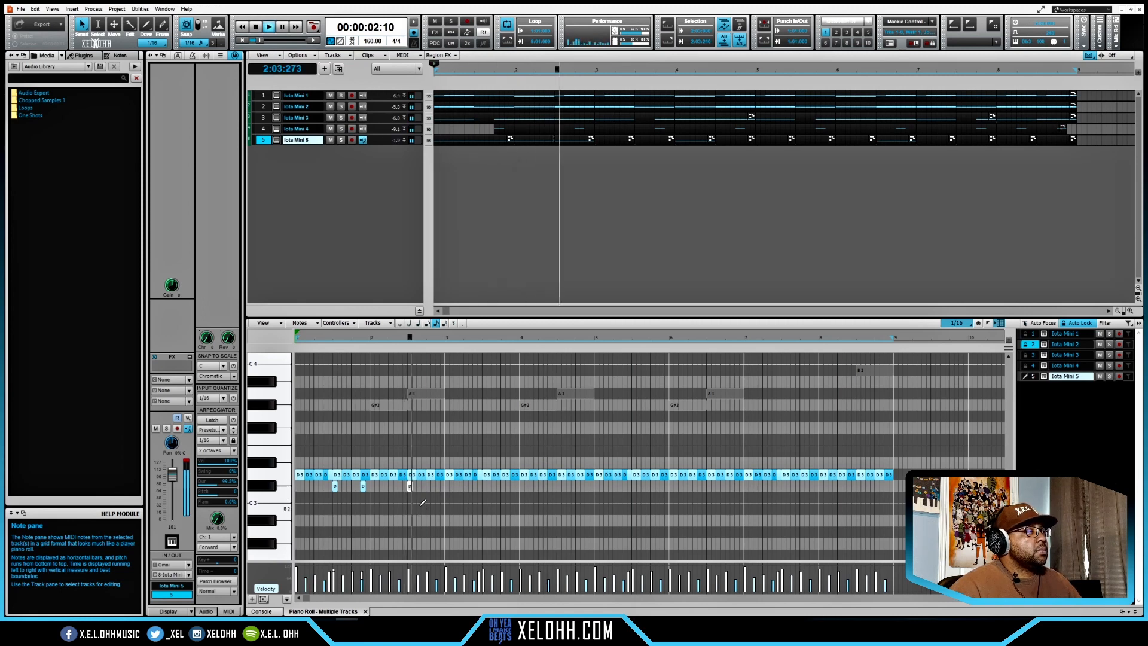
pyautogui.press('space')
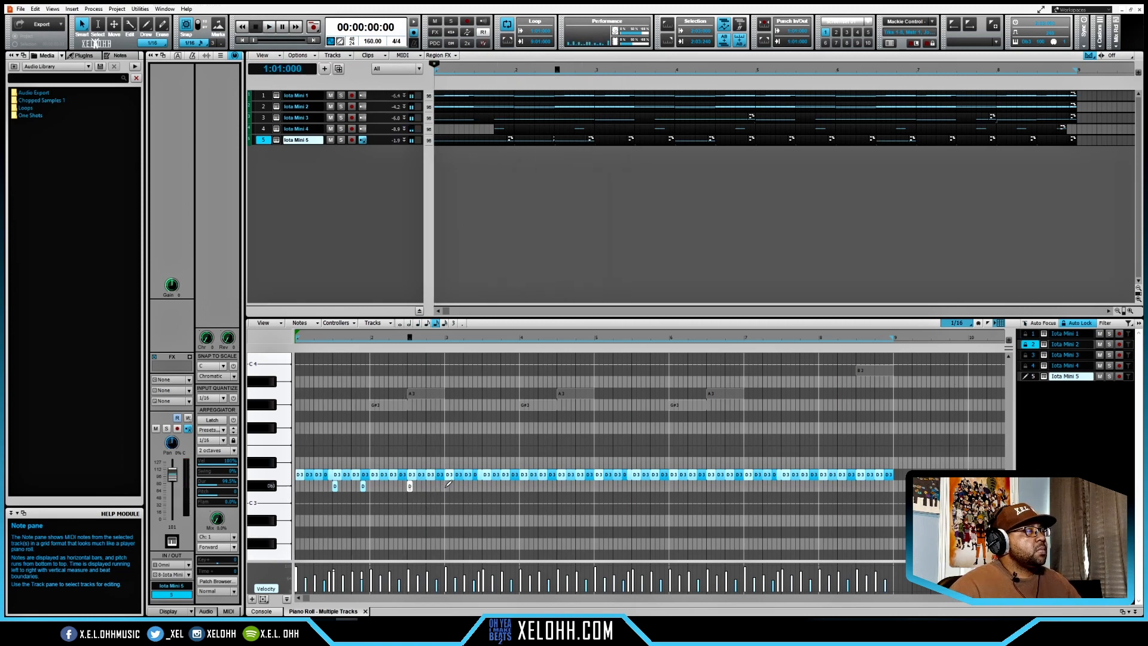
# - Repeat the three-hit Db3 pattern through bars 3 to 8, align the copies, add a hit on beat 4 of bar 8, and audition it
pyautogui.moveTo(445, 486); pyautogui.dragTo(298, 479)
pyautogui.moveTo(478, 494)
pyautogui.mouseDown()
pyautogui.moveTo(333, 485)
pyautogui.moveTo(432, 497)
pyautogui.moveTo(753, 488)
pyautogui.mouseUp()
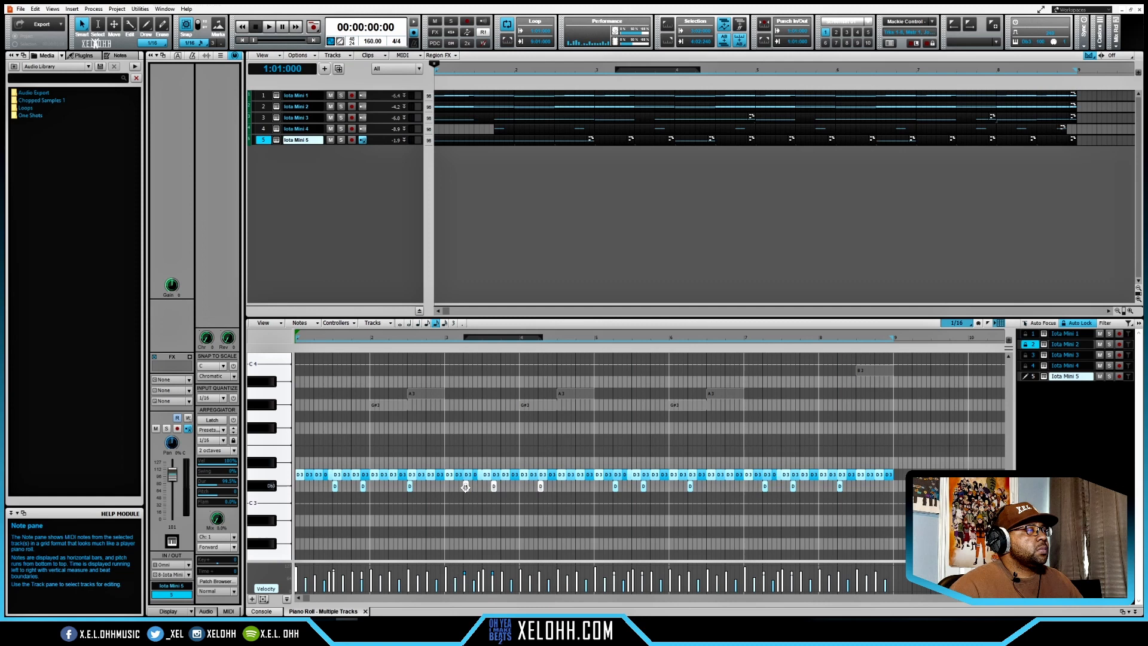
pyautogui.moveTo(466, 488); pyautogui.dragTo(477, 488)
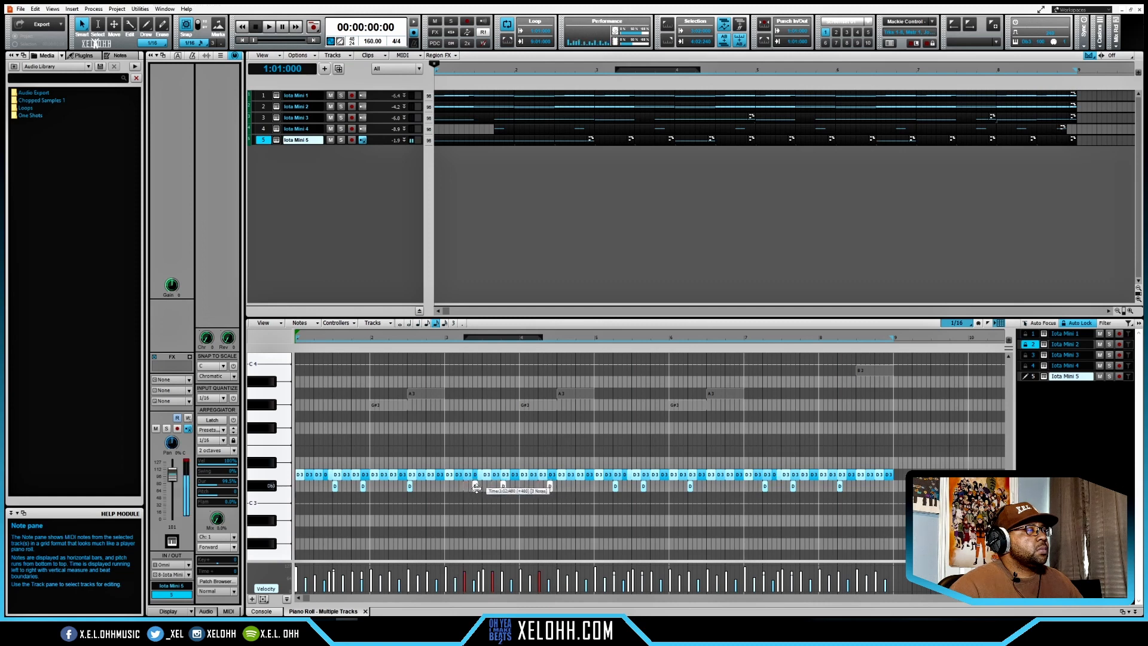
pyautogui.moveTo(477, 489); pyautogui.dragTo(485, 489)
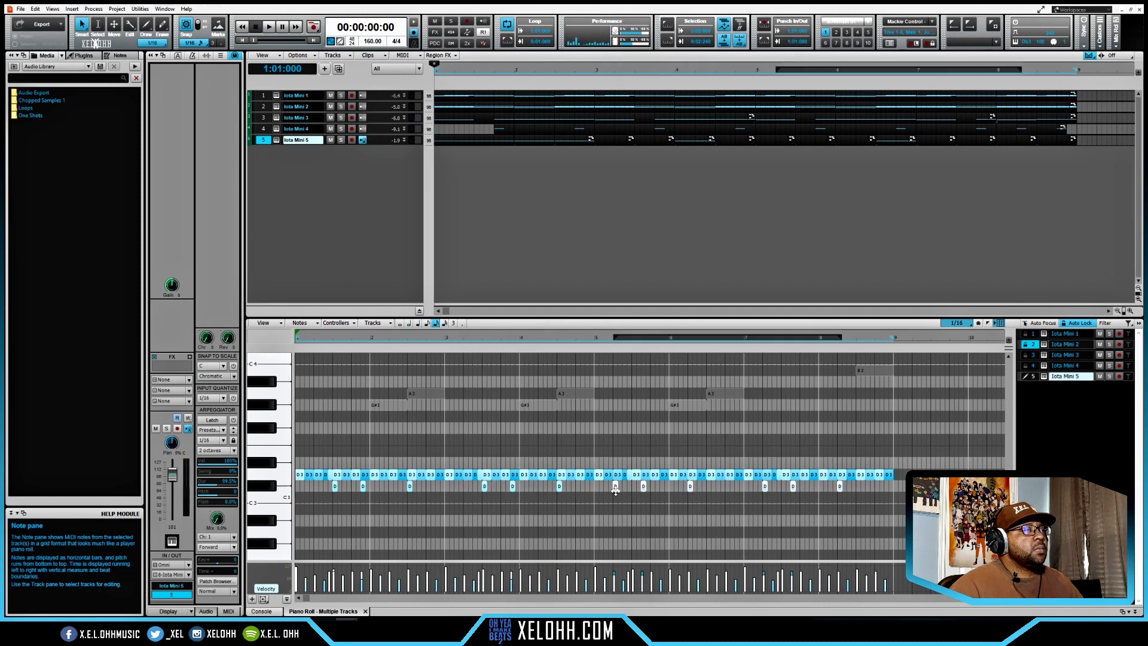
pyautogui.moveTo(615, 488); pyautogui.dragTo(634, 488)
pyautogui.doubleClick(878, 485)
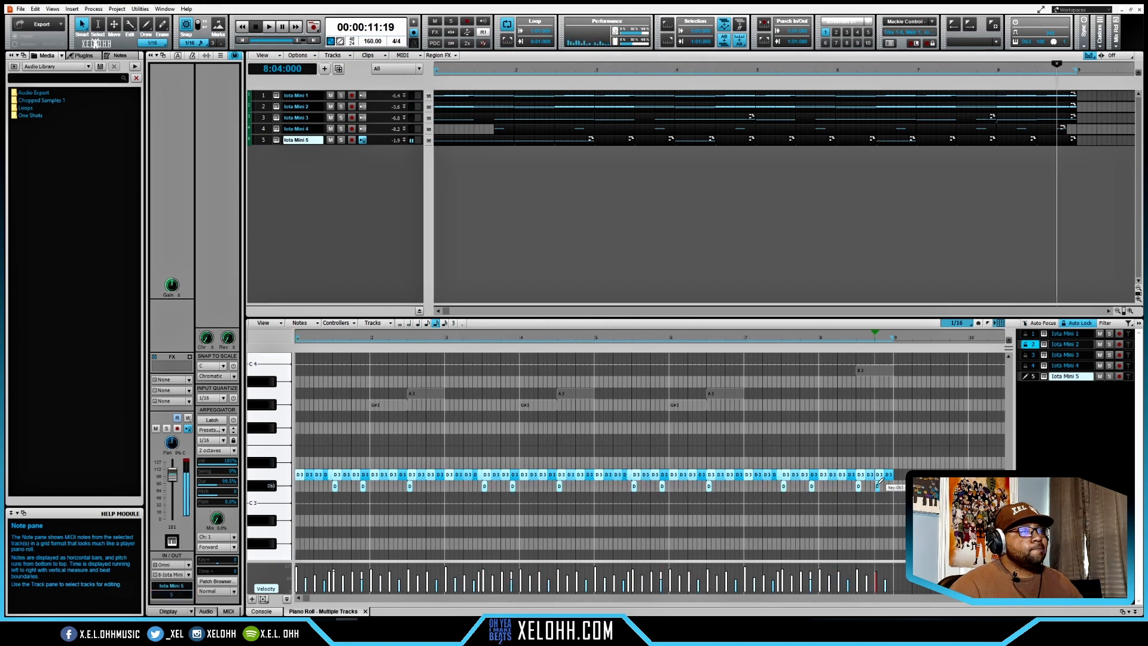
pyautogui.press('space')
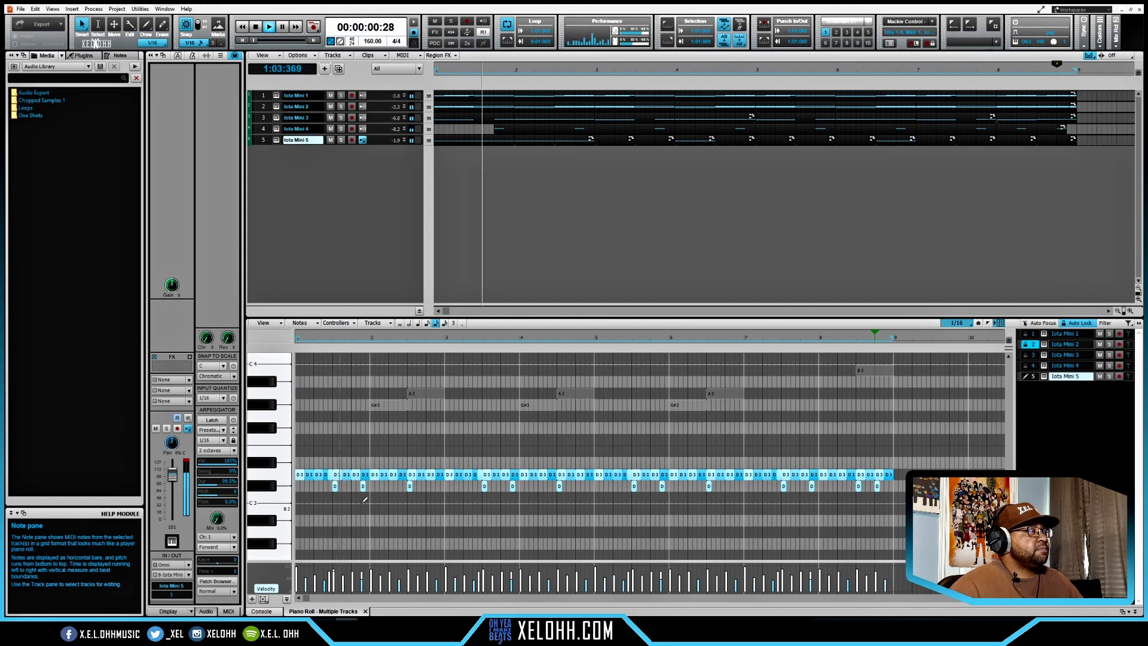
pyautogui.press('space')
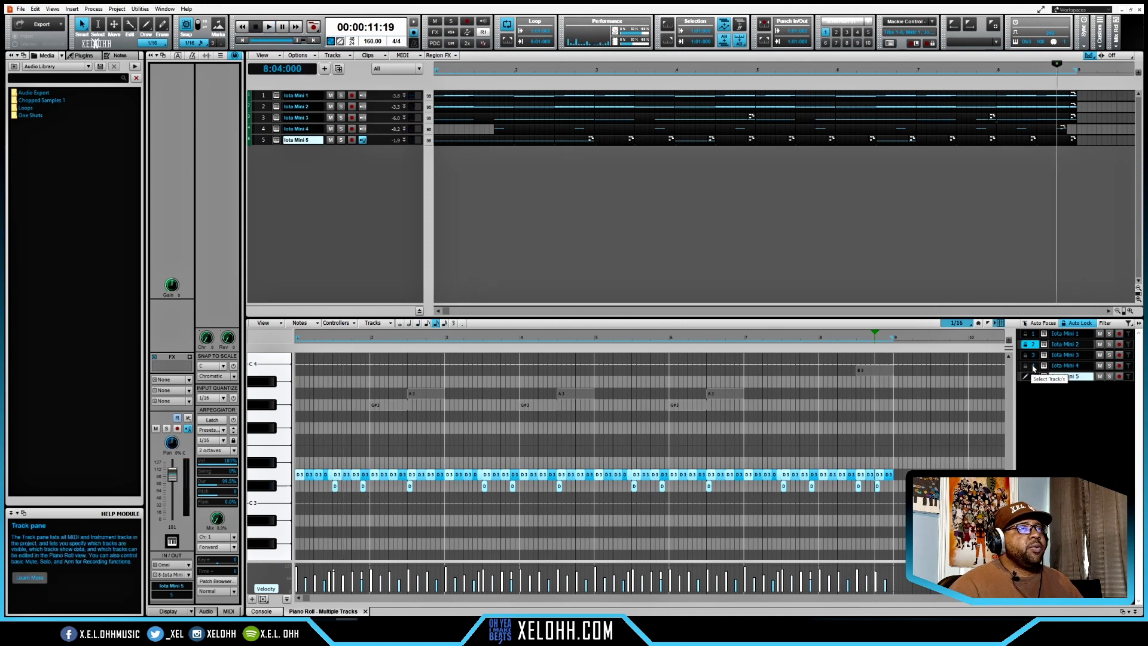
# - Copy all the notes of the Iota Mini 3 track into the Iota Mini 5 drum track, starting at bar 1
pyautogui.click(1034, 367)
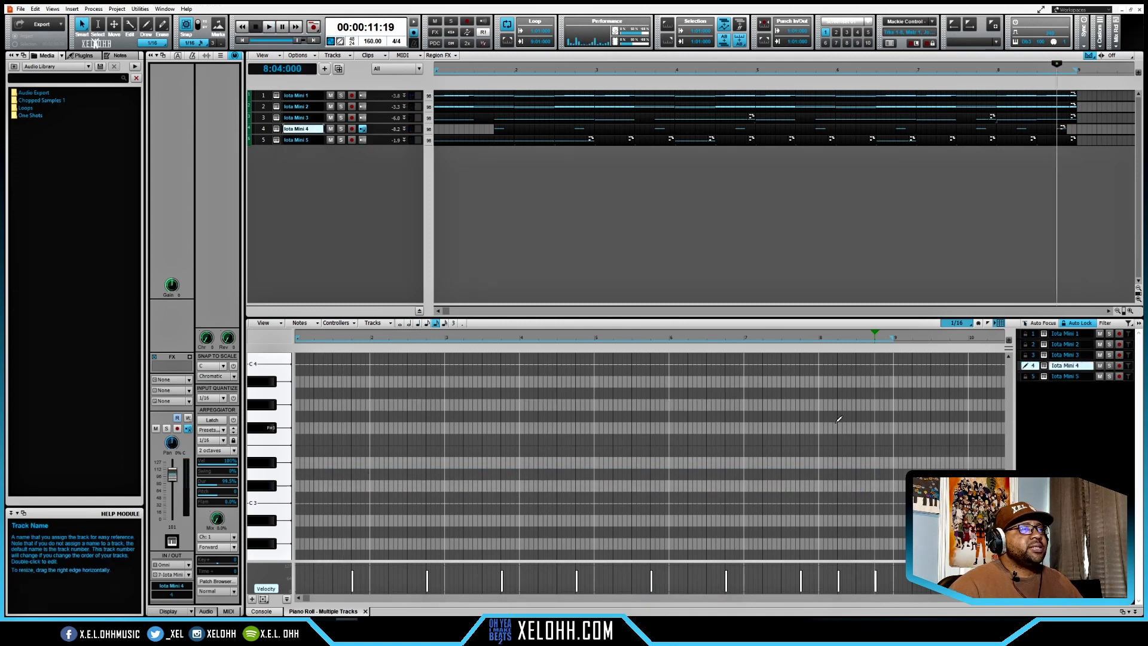
pyautogui.scroll(-5, 839, 419)
pyautogui.scroll(5, 836, 417)
pyautogui.click(1064, 356)
pyautogui.scroll(-1, 937, 471)
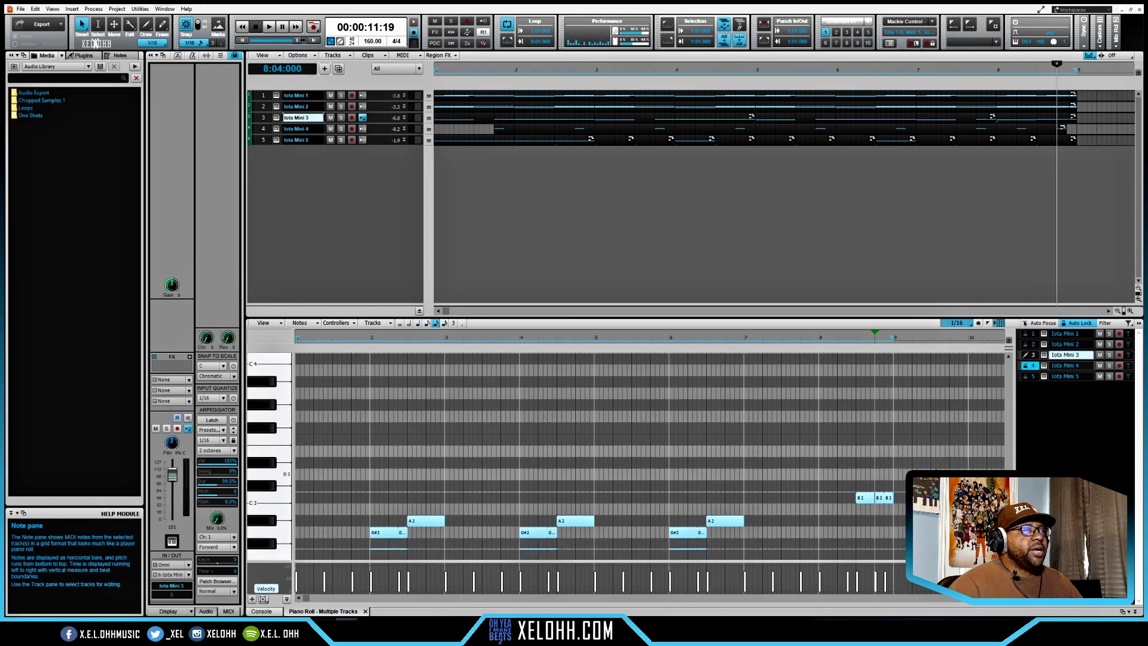
pyautogui.scroll(-4, 650, 456)
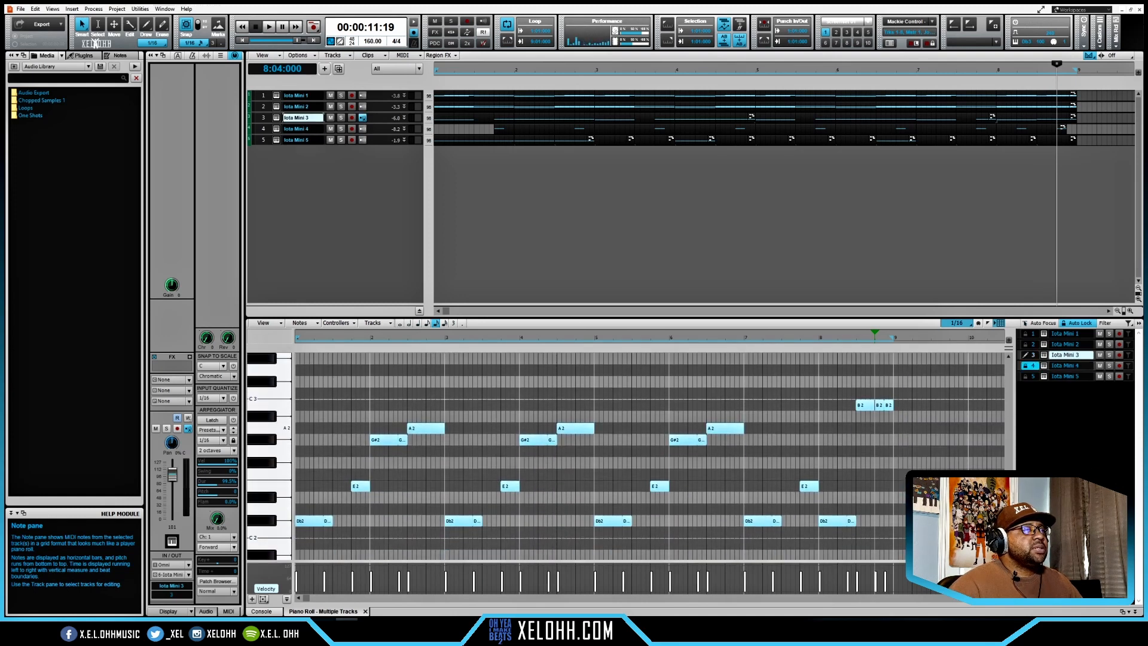
pyautogui.moveTo(917, 531); pyautogui.dragTo(309, 391)
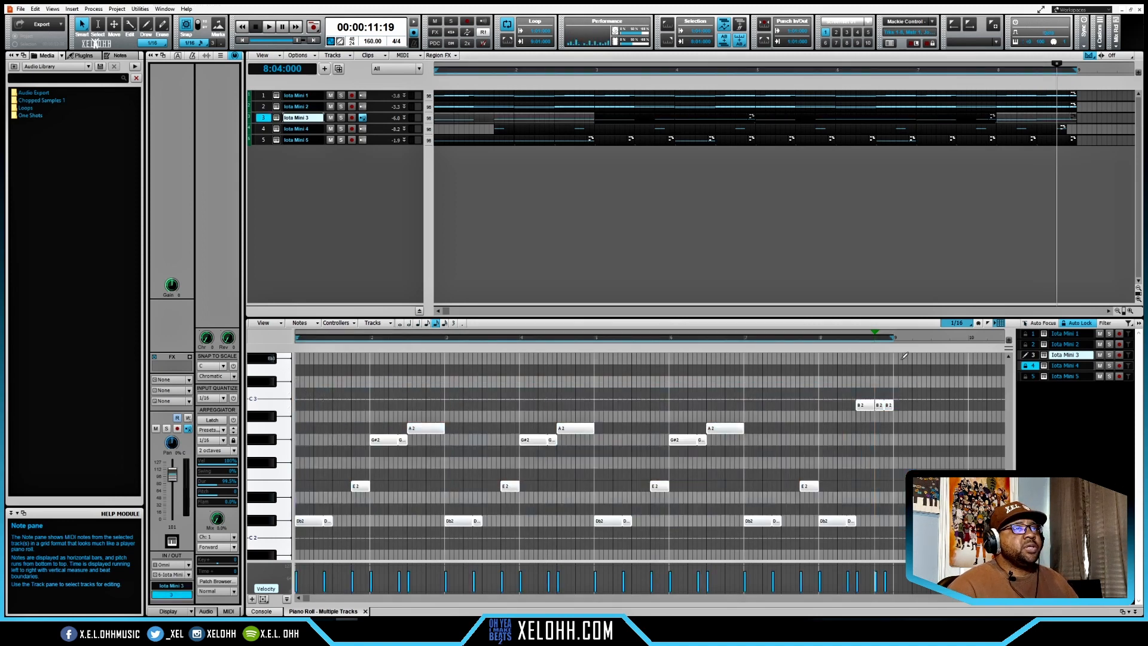
pyautogui.click(1042, 377)
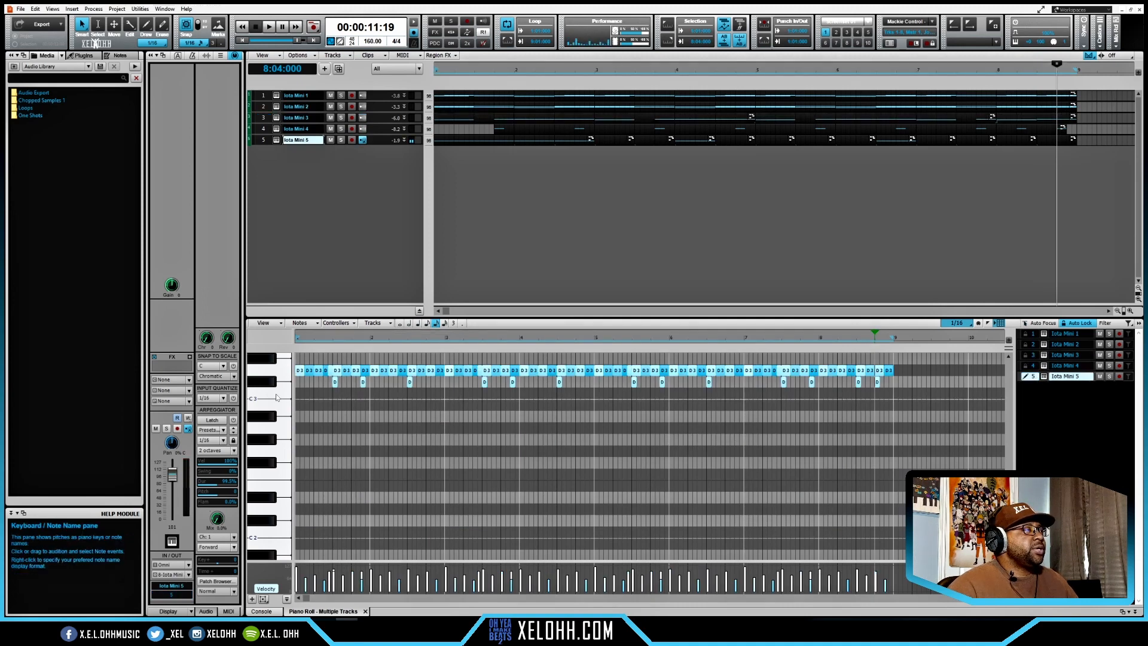
pyautogui.press('space')
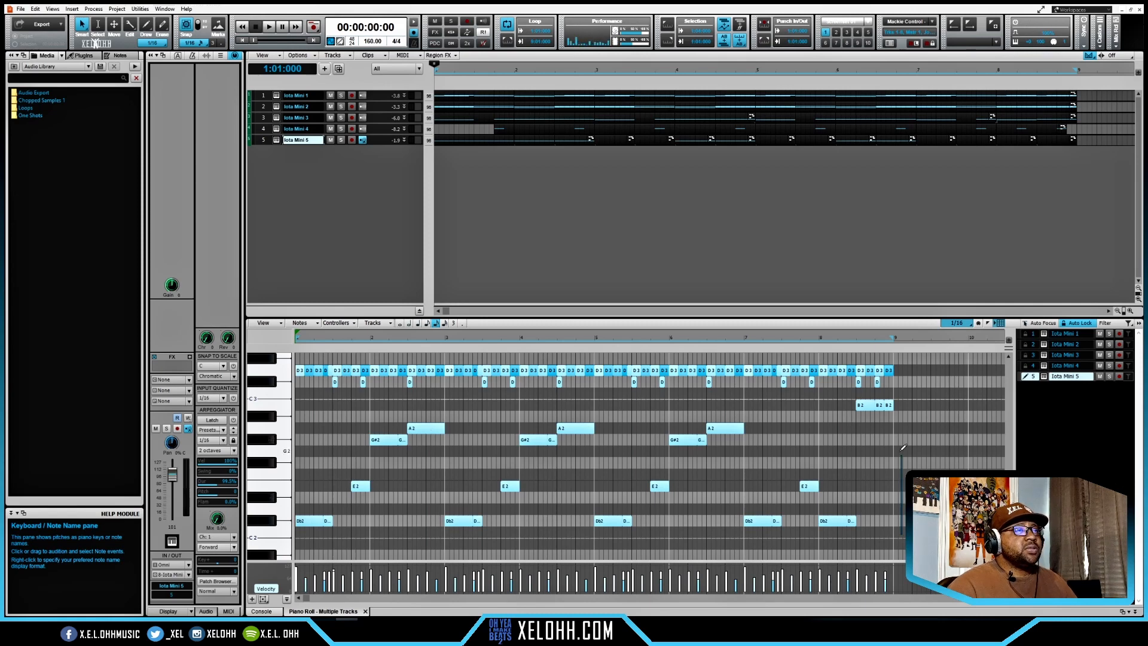
# - Select the notes pasted into the drum track and set their pitch to C3
pyautogui.moveTo(902, 449)
pyautogui.mouseDown()
pyautogui.moveTo(639, 396)
pyautogui.moveTo(388, 404)
pyautogui.mouseUp()
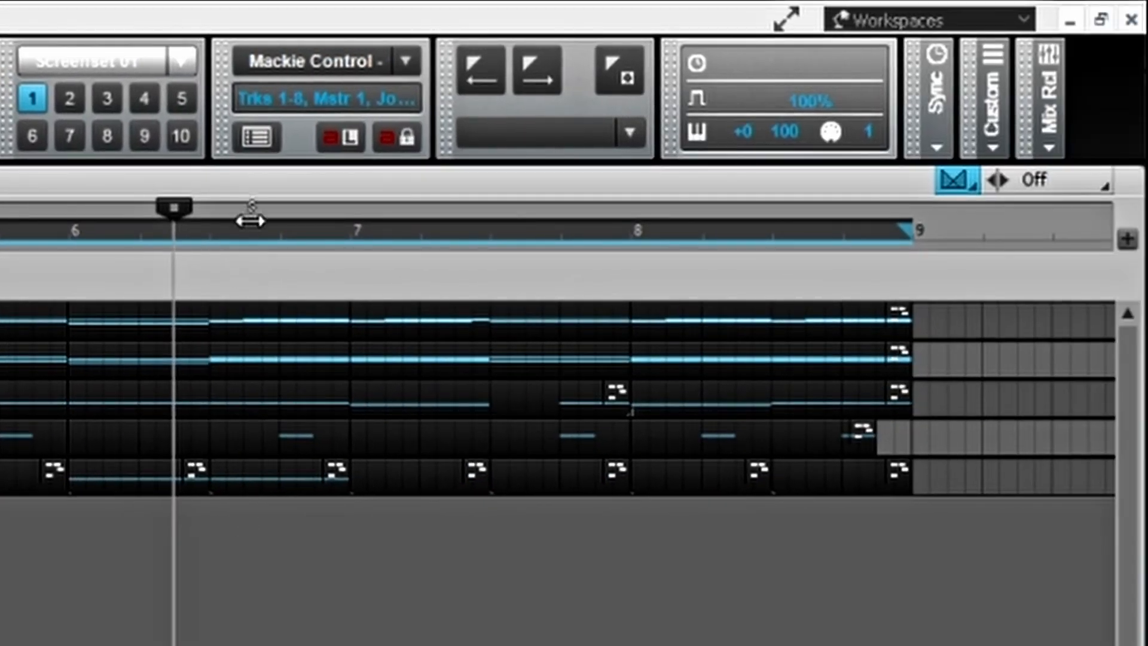
pyautogui.doubleClick(699, 146)
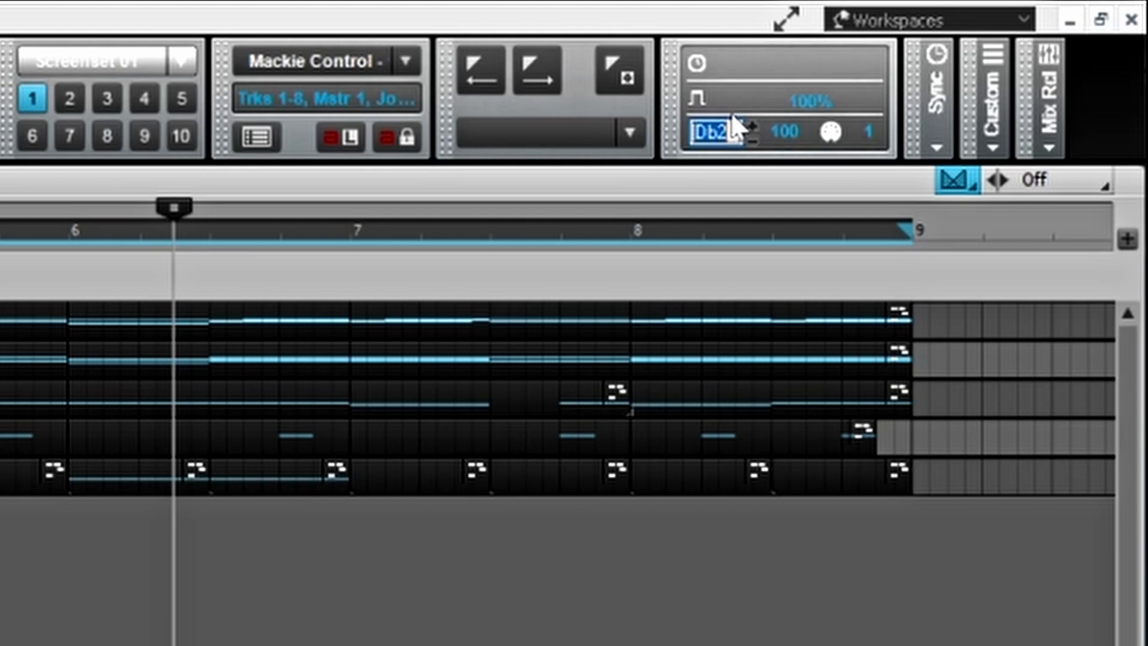
pyautogui.write('c3')
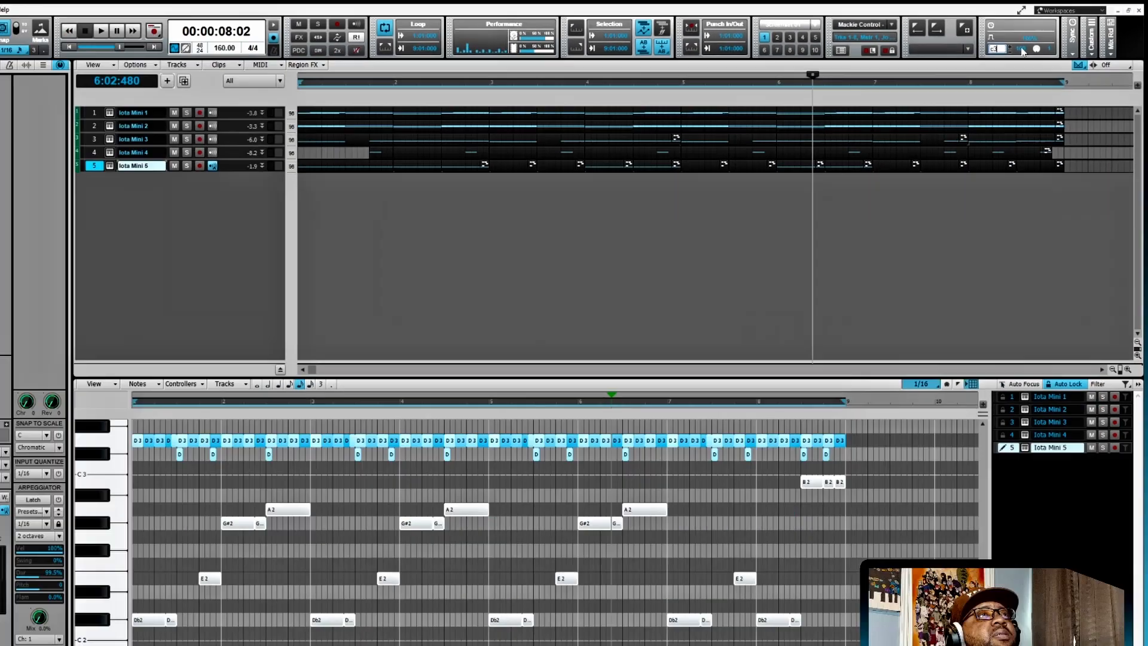
pyautogui.click(786, 132)
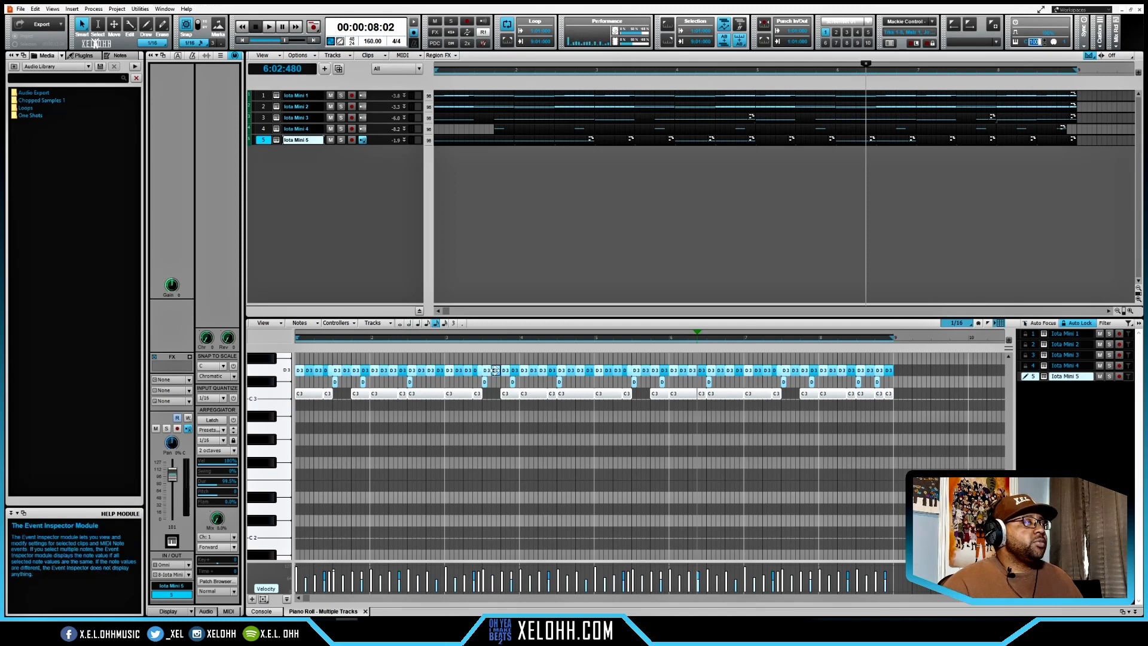
# - Audition the C3 drum sound and play the full beat from the start
pyautogui.click(278, 398)
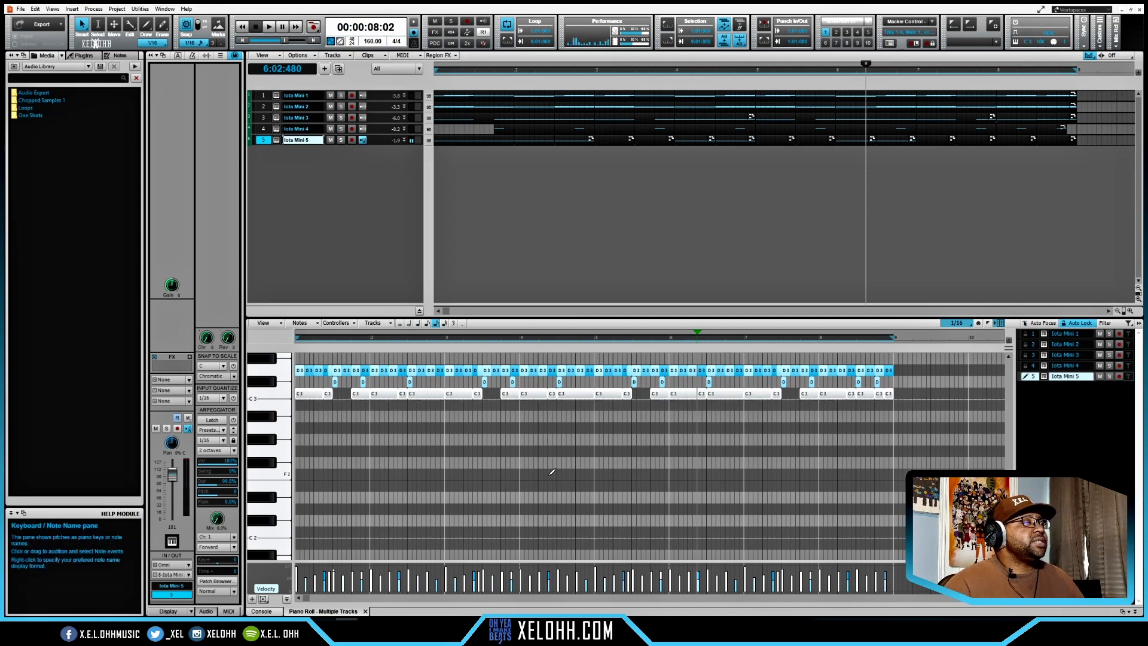
pyautogui.press('space')
pyautogui.press('space')
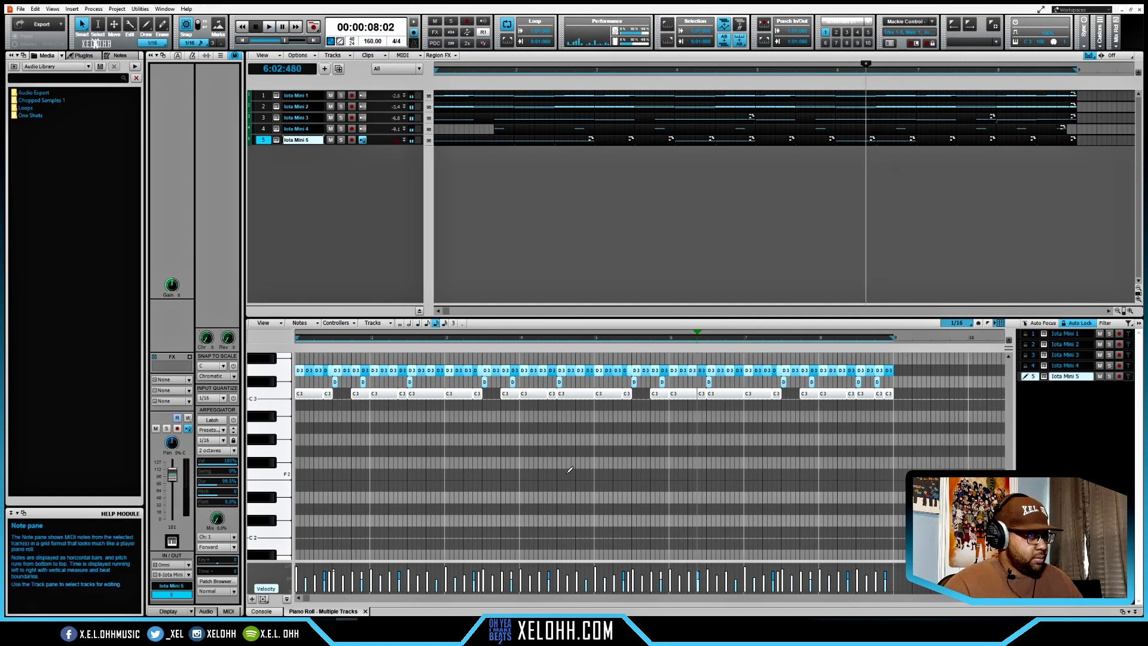
pyautogui.press('w')
pyautogui.press('space')
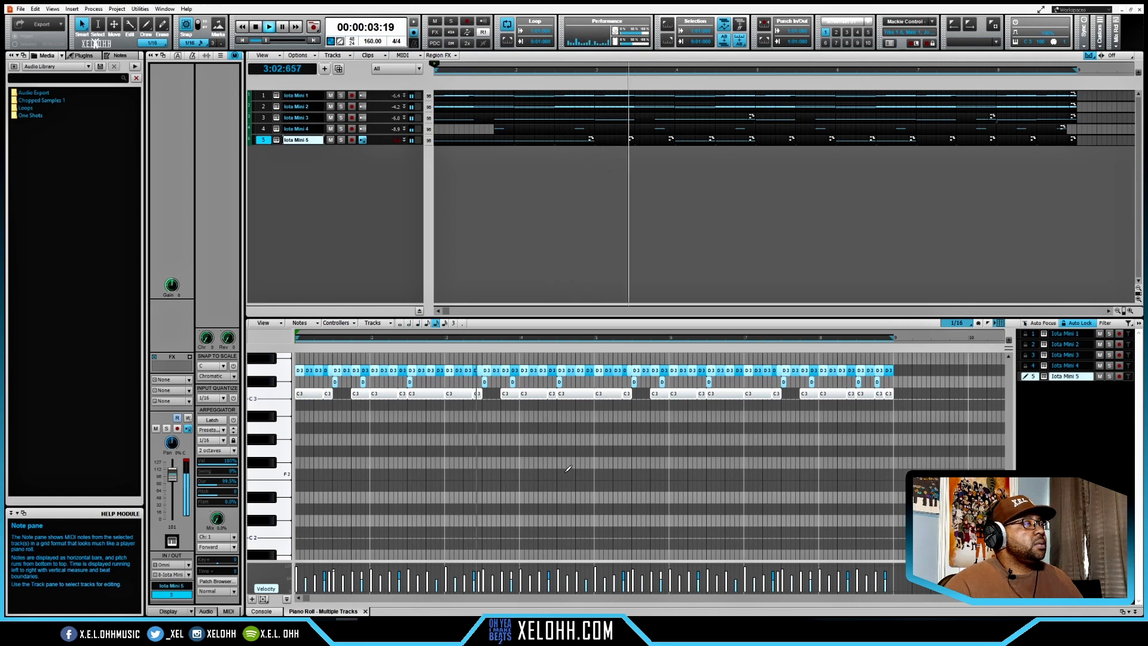
# - Shorten all the C3 notes of the drum track to brief hits and audition the beat
pyautogui.press('space')
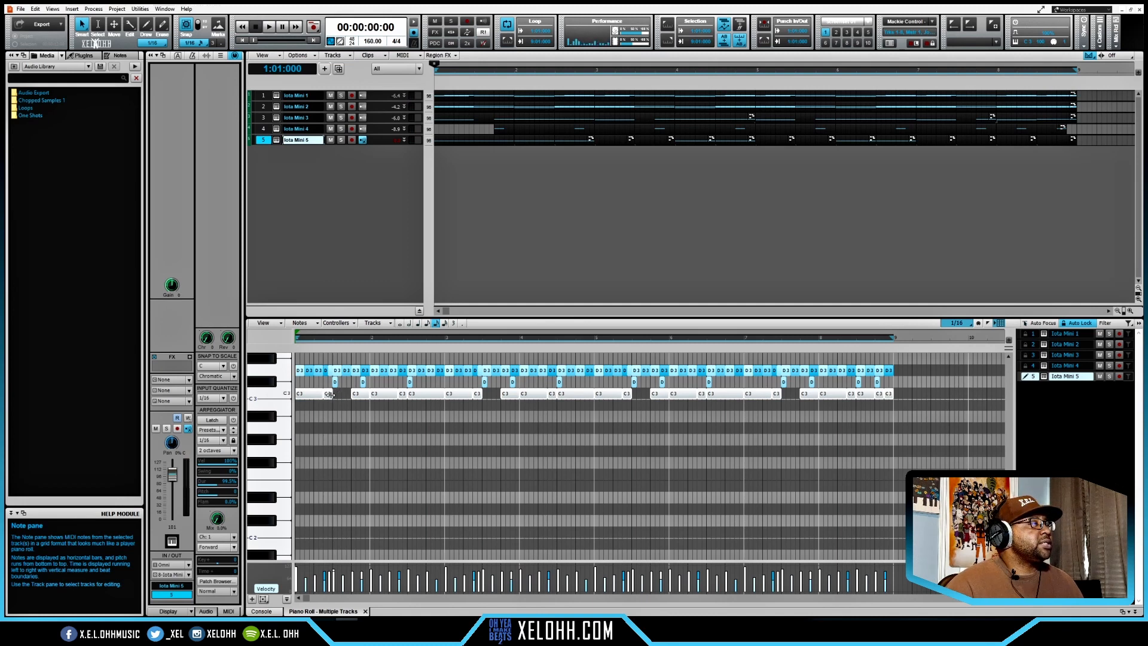
pyautogui.moveTo(329, 394); pyautogui.dragTo(328, 395)
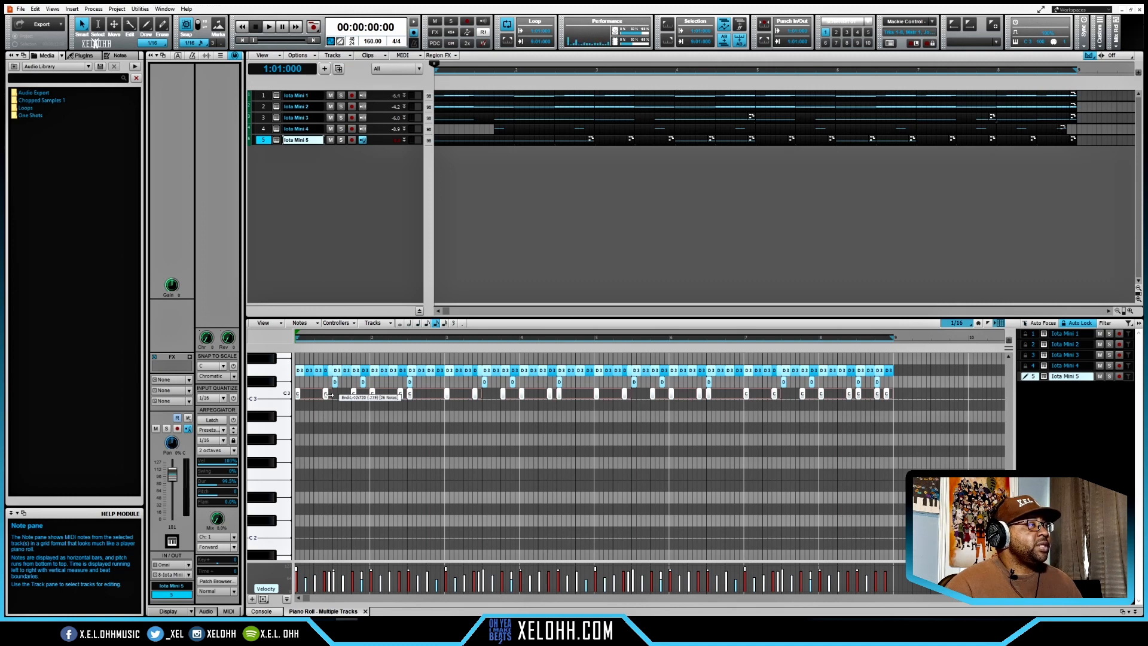
pyautogui.moveTo(329, 395); pyautogui.dragTo(329, 395)
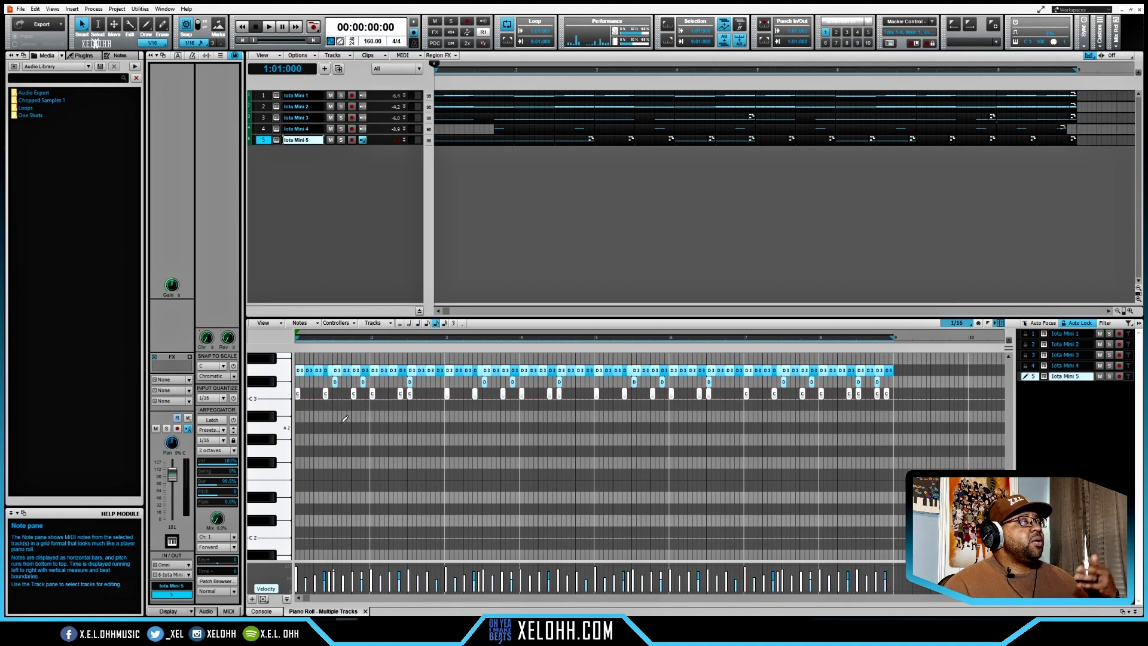
pyautogui.press('space')
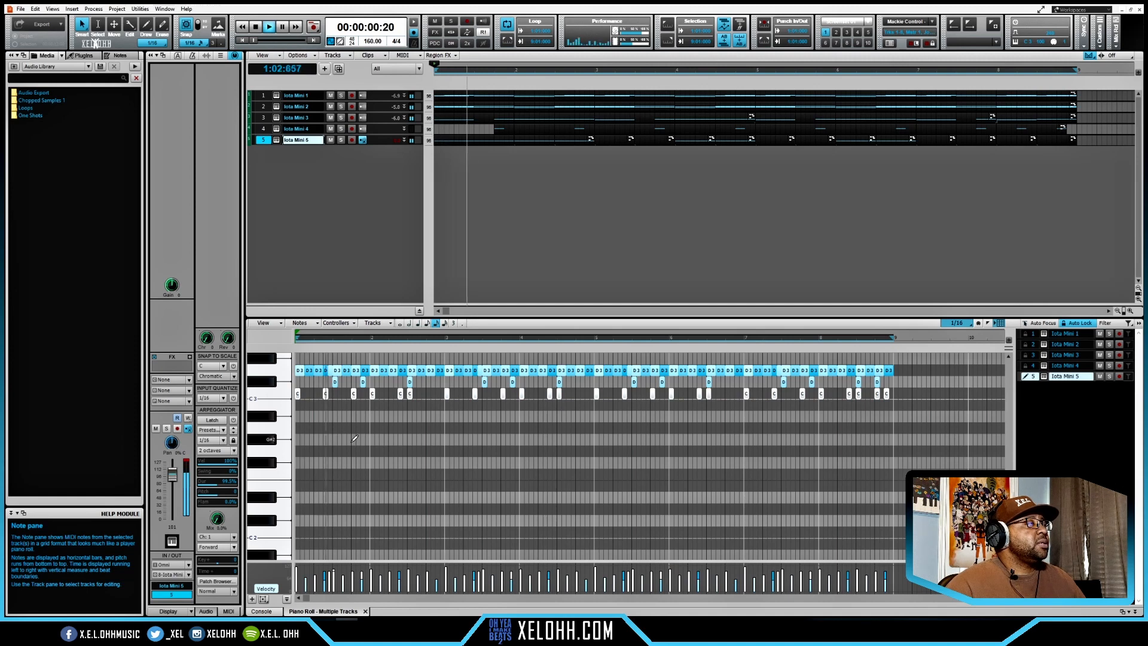
pyautogui.press('space')
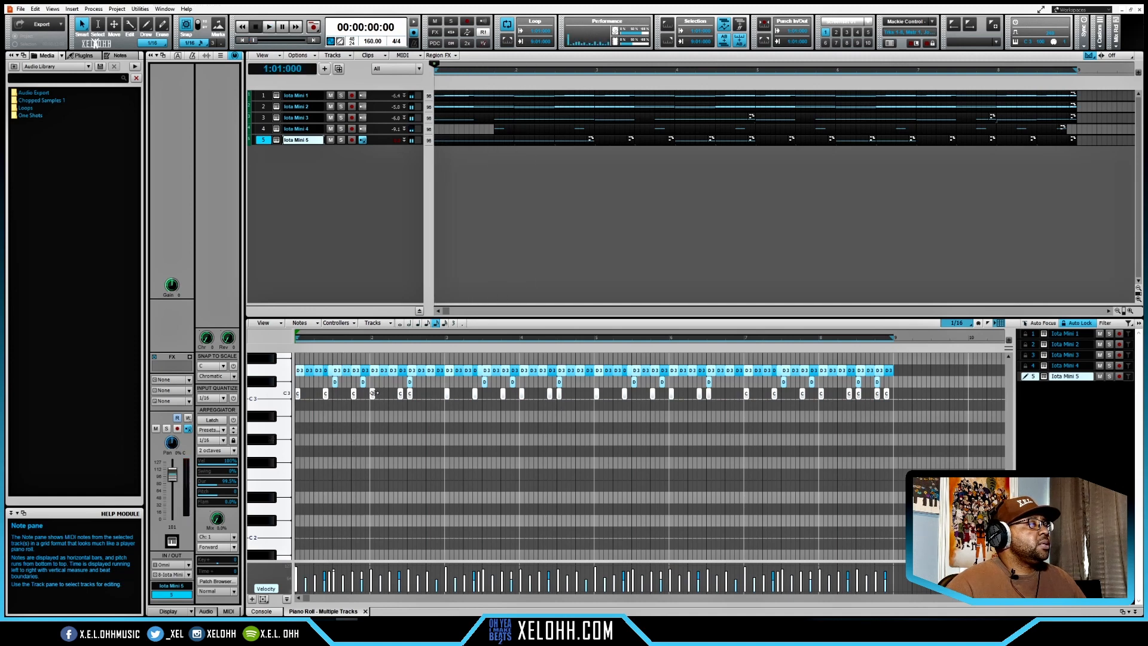
# - Remove the extra C3 hits on beat 3 of bars 2, 4 and 6 and audition the C3 sound
pyautogui.doubleClick(371, 393)
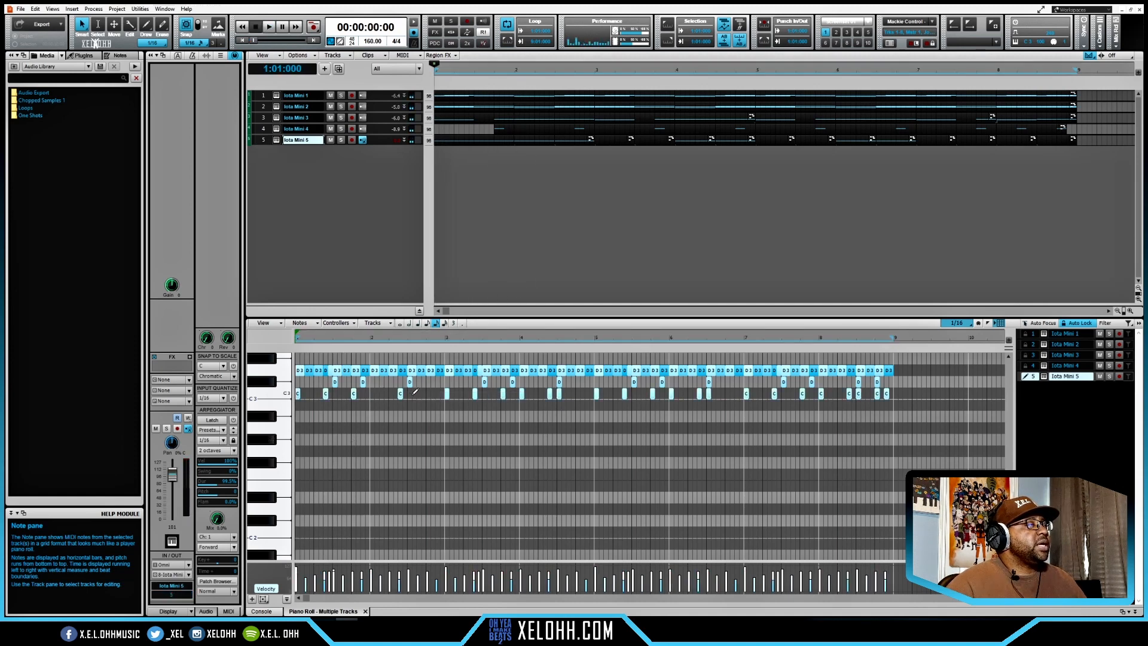
pyautogui.doubleClick(559, 394)
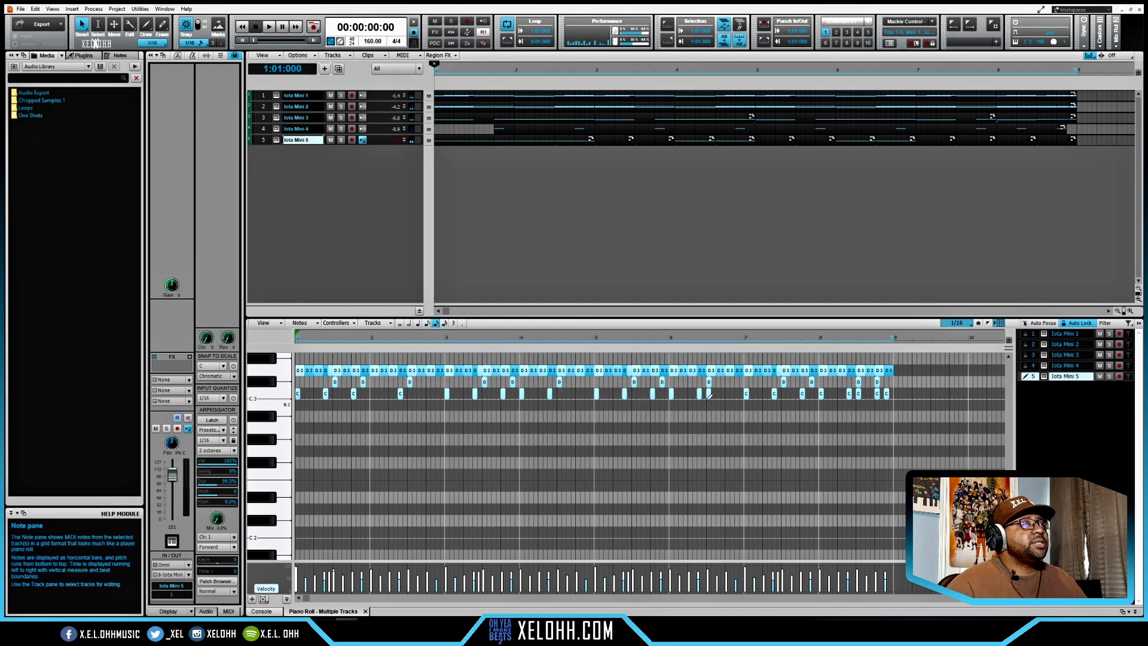
pyautogui.click(279, 396)
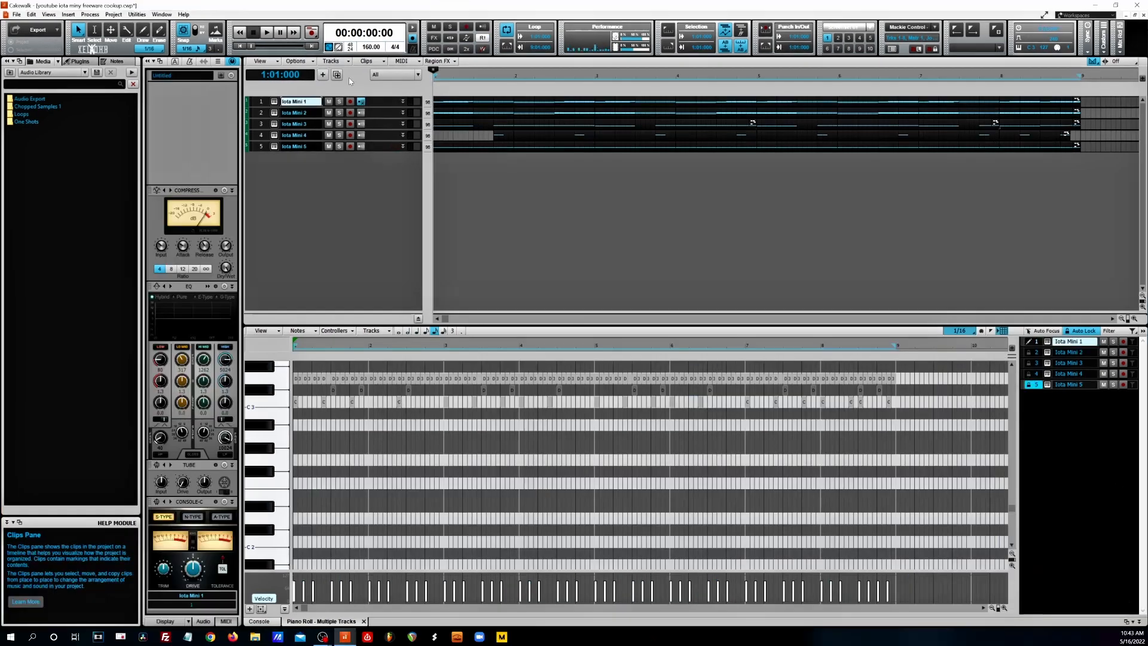
# - Give the new Iota Mini 7 track Trap Drum Kit 01 and copy the Iota Mini 5 drum clip onto it
pyautogui.click(542, 98)
pyautogui.click(274, 169)
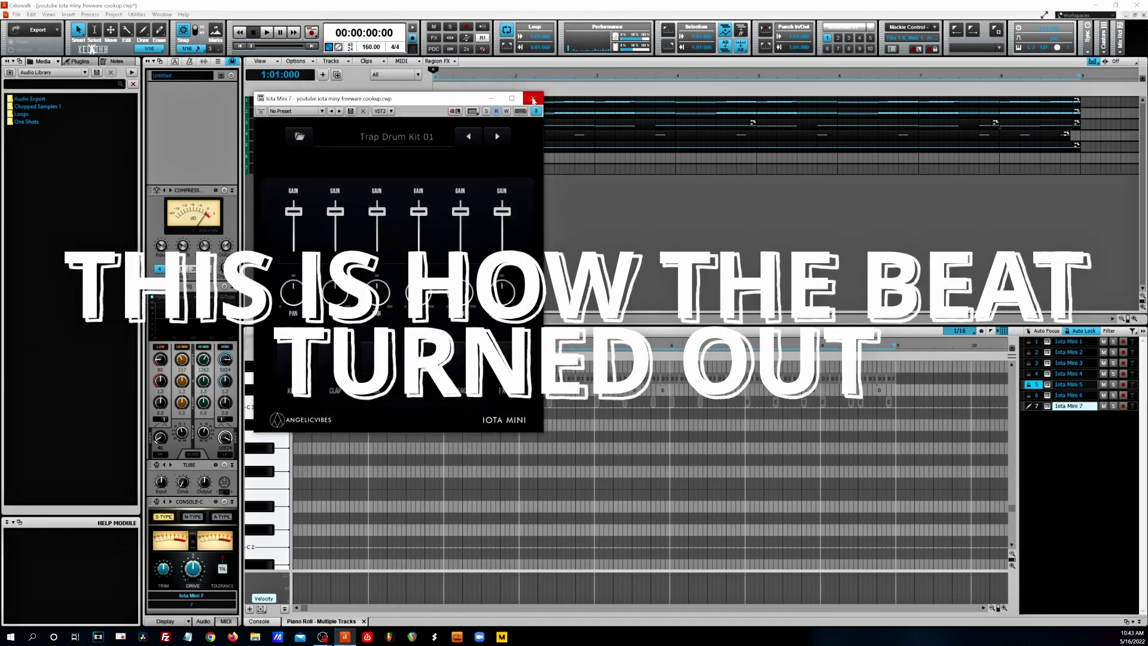
pyautogui.click(534, 98)
pyautogui.moveTo(436, 148); pyautogui.dragTo(436, 170)
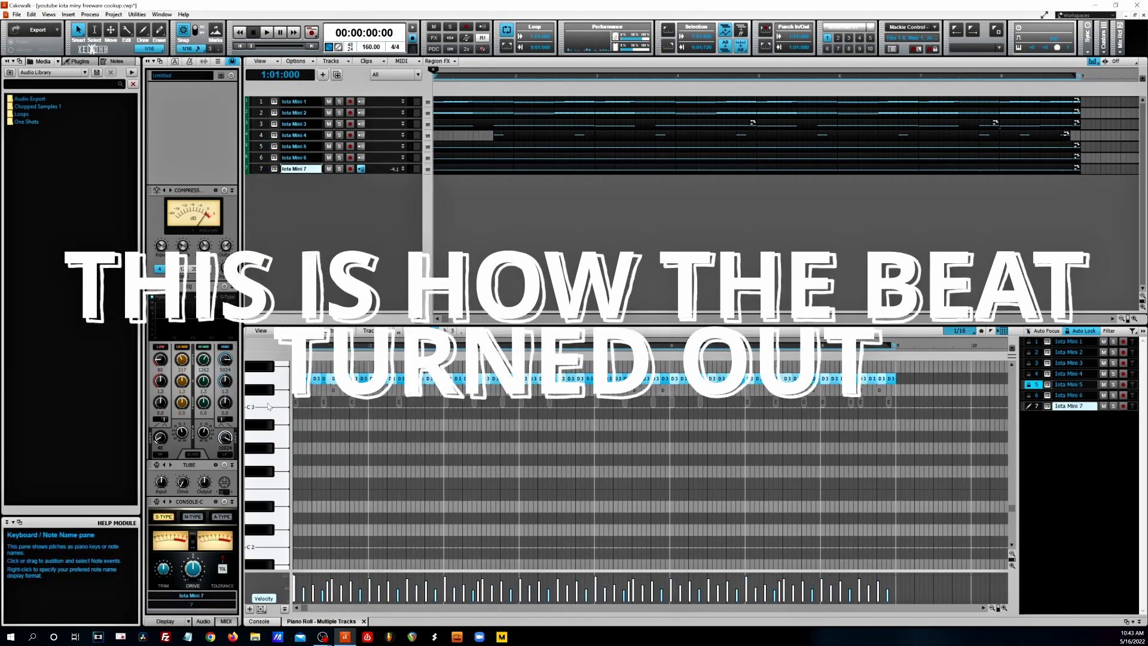
# - Set the Iota Mini 7 track to Trap Drum Kit 06 and close the instrument windows
pyautogui.click(274, 146)
pyautogui.click(534, 98)
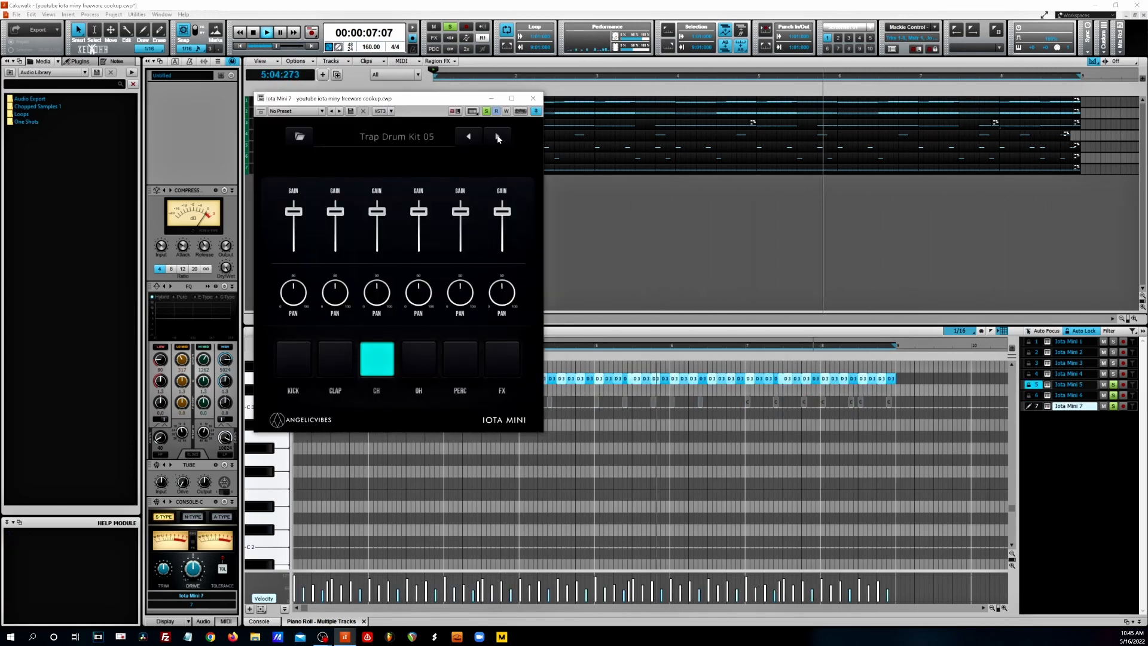
pyautogui.click(533, 98)
pyautogui.press('space')
# - In the mixing console, add a reverb send to the bells track and load the IK Master setup 1 chain on the Master bus
pyautogui.hotkey('alt', '2')
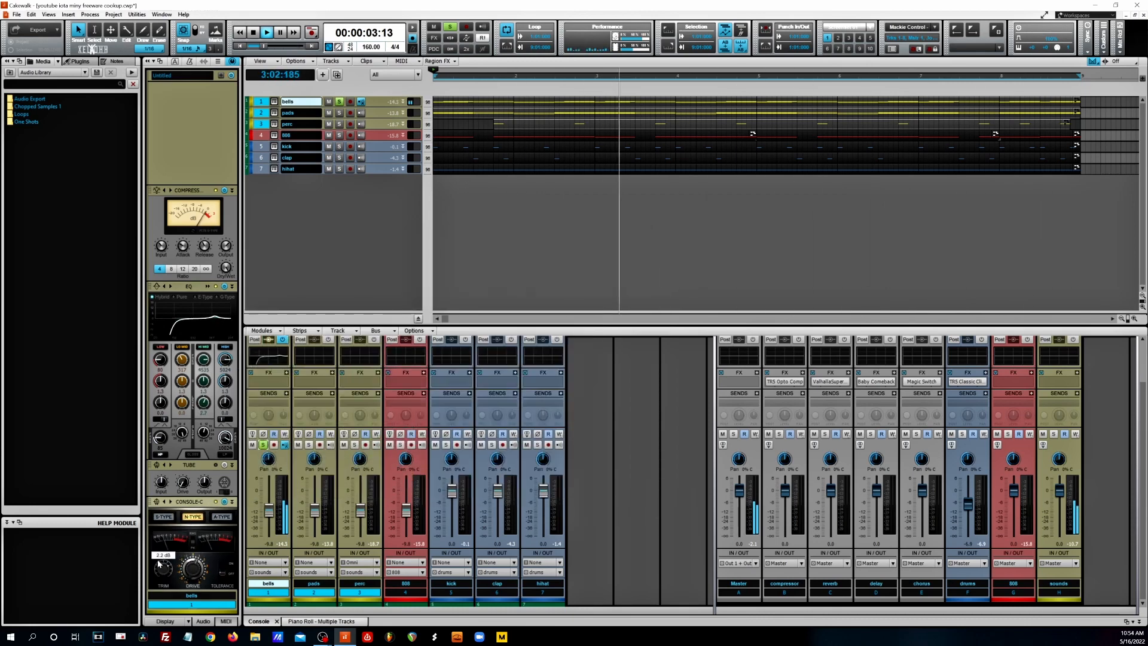
pyautogui.click(287, 395)
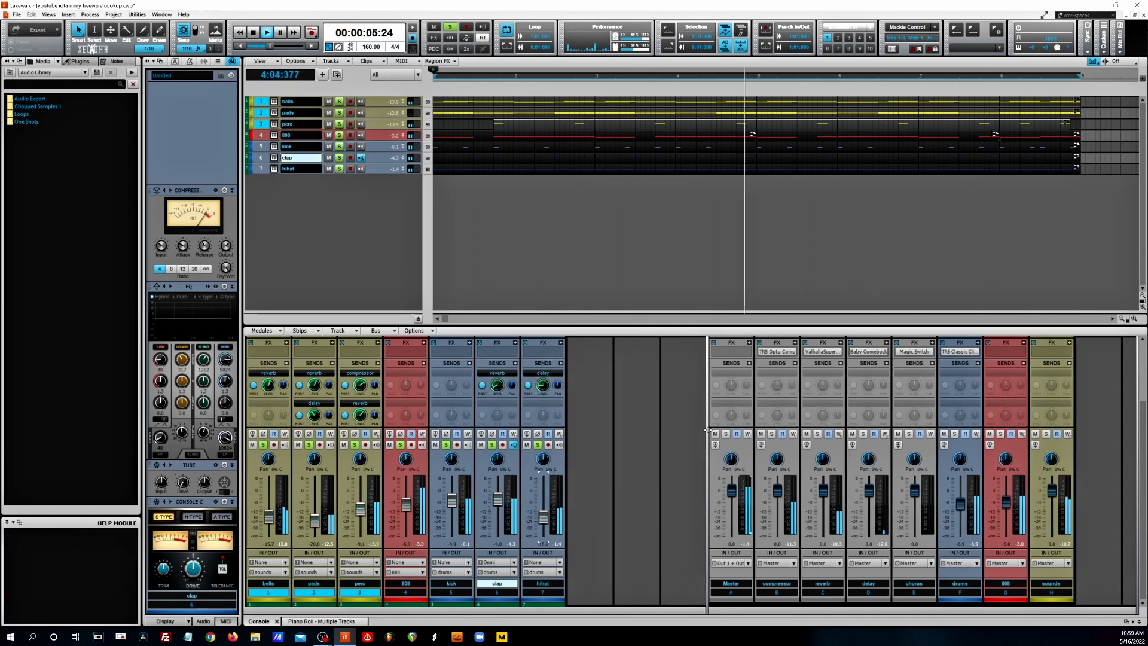
pyautogui.rightClick(616, 239)
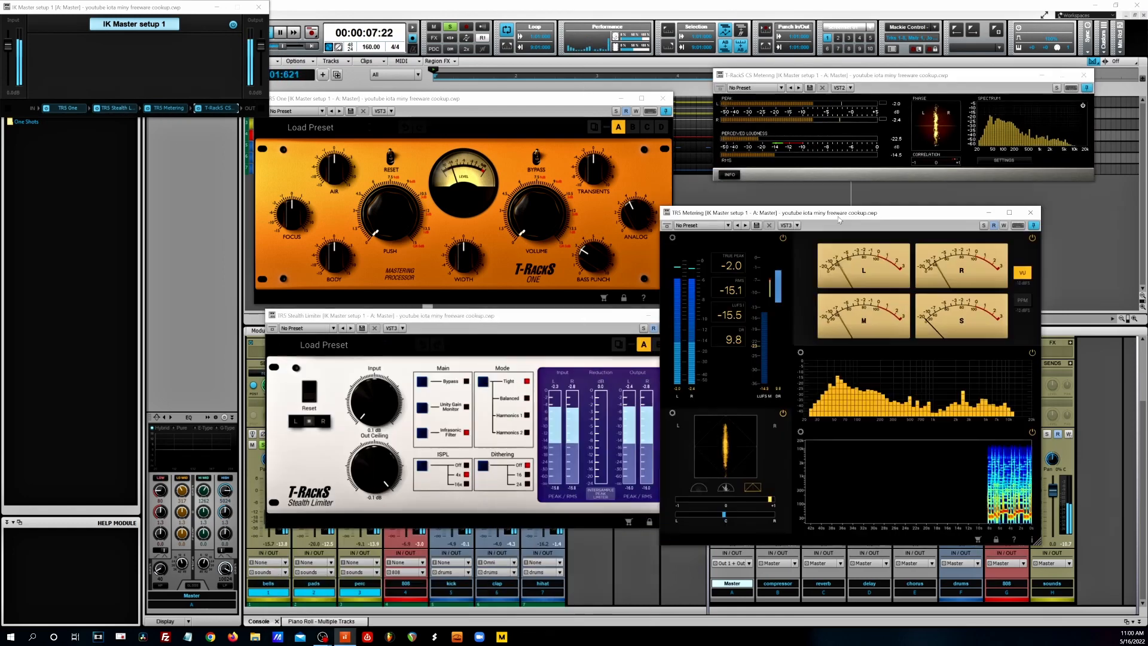
# - Move the metering window aside and raise Air, Focus, Push, Width and Volume on the T-RackS One mastering processor
pyautogui.moveTo(838, 216); pyautogui.dragTo(903, 196)
pyautogui.moveTo(334, 170); pyautogui.dragTo(335, 149)
pyautogui.moveTo(292, 214); pyautogui.dragTo(292, 190)
pyautogui.moveTo(390, 215); pyautogui.dragTo(390, 197)
pyautogui.moveTo(453, 262); pyautogui.dragTo(452, 246)
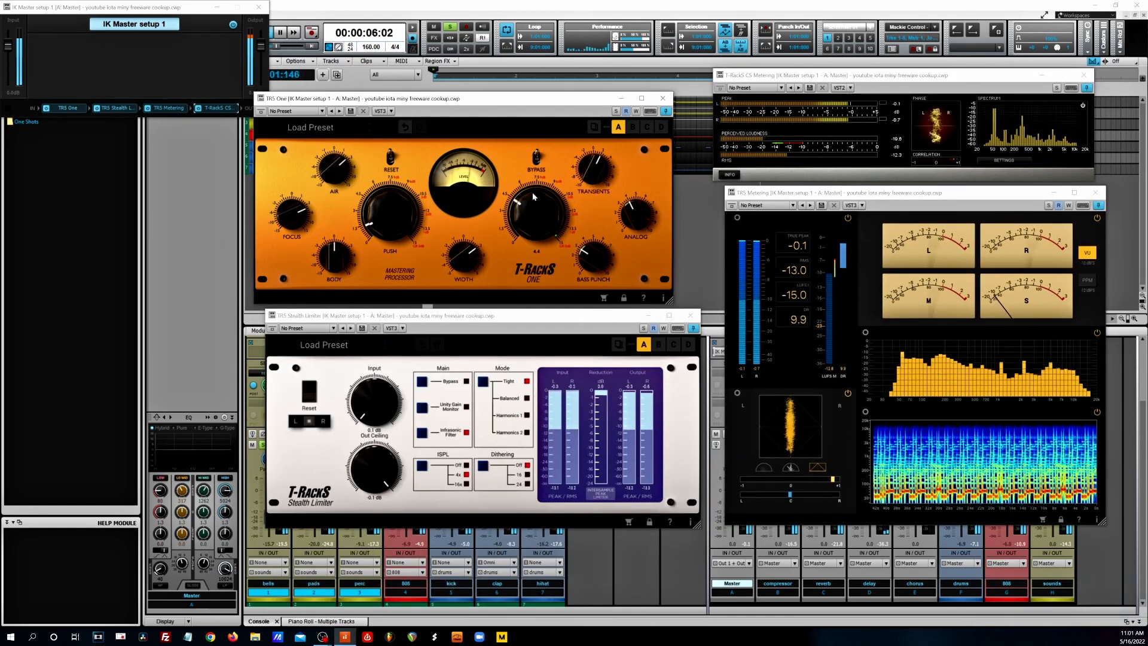
pyautogui.moveTo(537, 227); pyautogui.dragTo(537, 209)
# - Raise the Stealth Limiter's input, set its out ceiling to -0.2 dB, and close the mastering plug-in windows
pyautogui.moveTo(374, 413); pyautogui.dragTo(374, 395)
pyautogui.moveTo(364, 479); pyautogui.dragTo(365, 470)
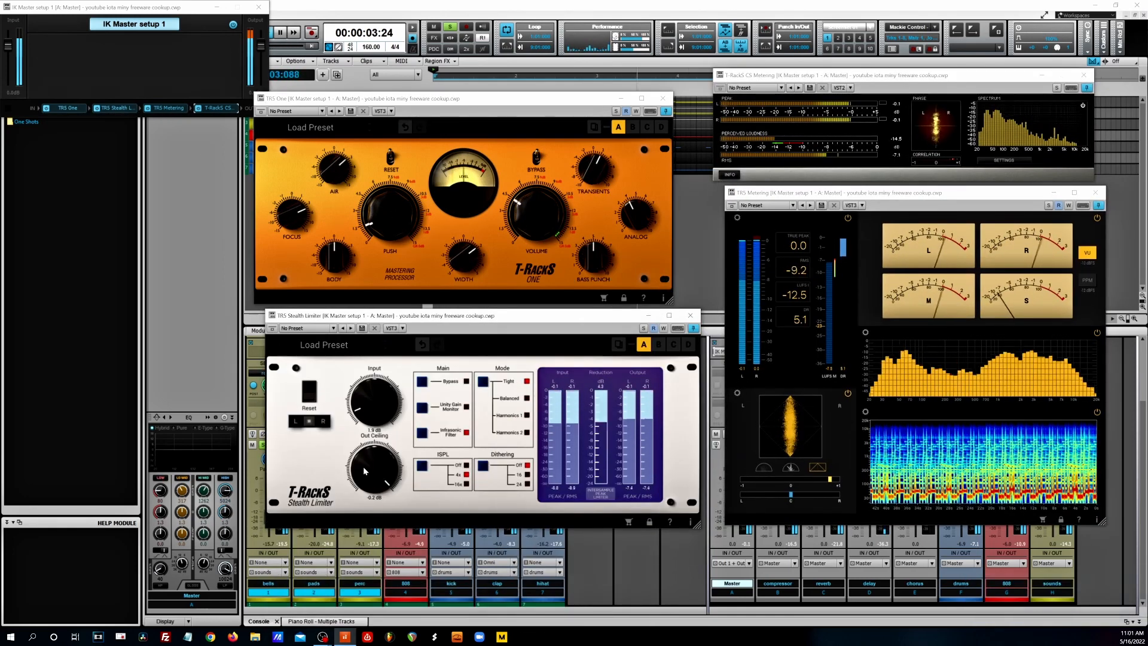
pyautogui.click(691, 315)
pyautogui.click(663, 98)
pyautogui.click(1096, 193)
pyautogui.click(1084, 76)
# - Clear all track solos, insert the PanCake2 effect on the hihat track, and close the IK Master setup 1 window
pyautogui.click(450, 27)
pyautogui.click(498, 351)
pyautogui.click(560, 343)
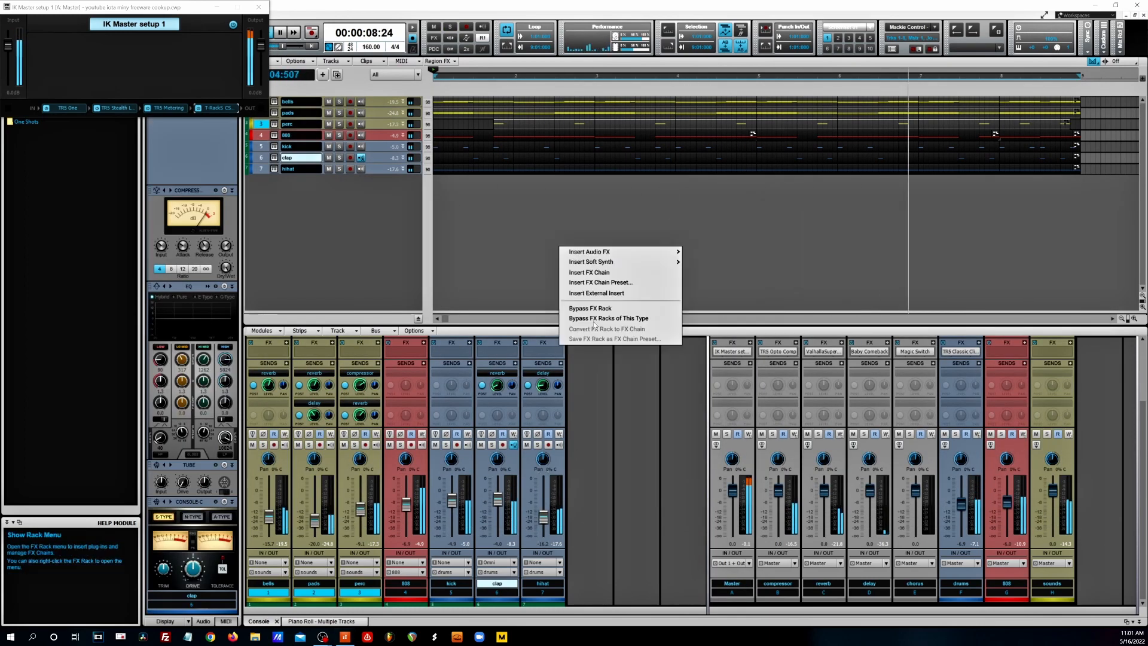
pyautogui.click(589, 252)
pyautogui.click(946, 74)
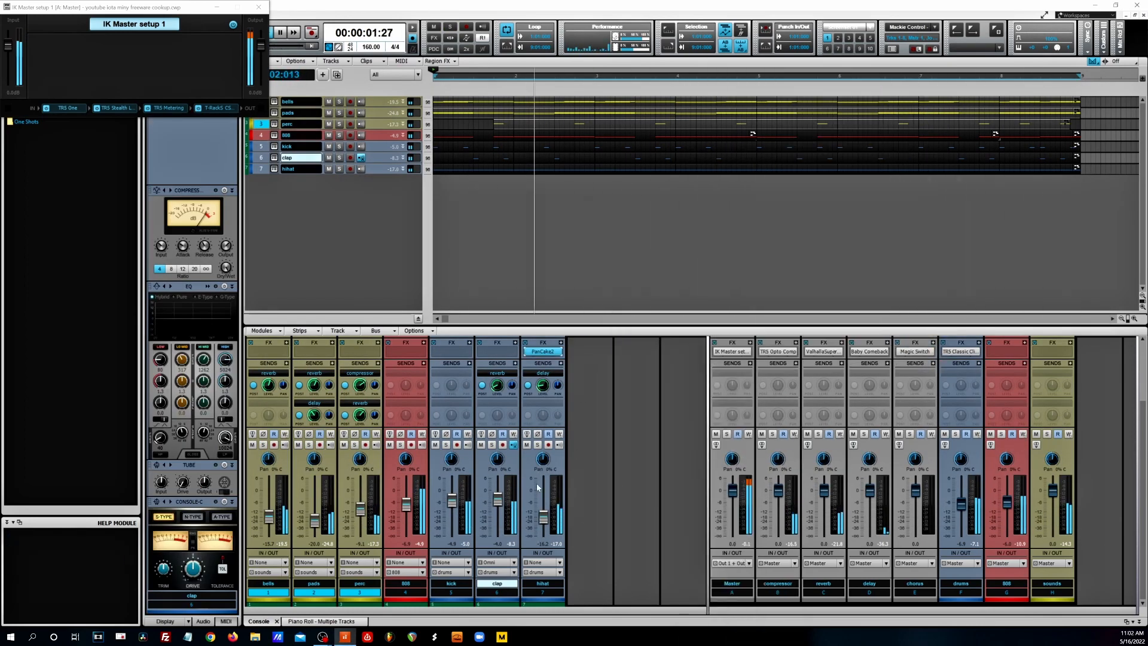
pyautogui.click(258, 7)
# - Stop playback, show the arranger track, and create an Intro section covering bars 1 to 8
pyautogui.press('space')
pyautogui.click(260, 61)
pyautogui.moveTo(1079, 90); pyautogui.dragTo(435, 90)
pyautogui.rightClick(506, 91)
pyautogui.moveTo(556, 147)
pyautogui.click(619, 161)
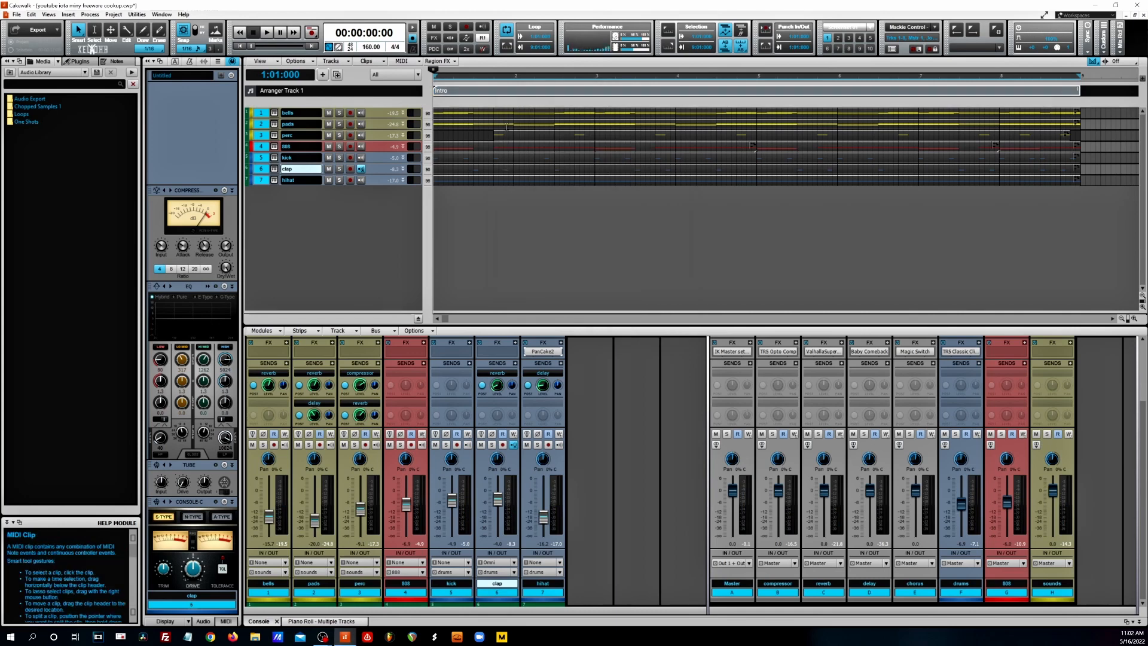
# - Duplicate the Intro section with all its clips repeatedly until the song reaches bar 113
pyautogui.hotkey('ctrl', 'd')
pyautogui.hotkey('ctrl', 'd')
pyautogui.hotkey('ctrl', 'd')
pyautogui.hotkey('ctrl', 'd')
pyautogui.hotkey('ctrl', 'd')
pyautogui.hotkey('ctrl', 'd')
pyautogui.hotkey('ctrl', 'd')
pyautogui.hotkey('ctrl', 'd')
pyautogui.hotkey('ctrl', 'd')
pyautogui.hotkey('ctrl', 'd')
pyautogui.hotkey('ctrl', 'd')
pyautogui.hotkey('ctrl', 'd')
pyautogui.hotkey('ctrl', 'd')
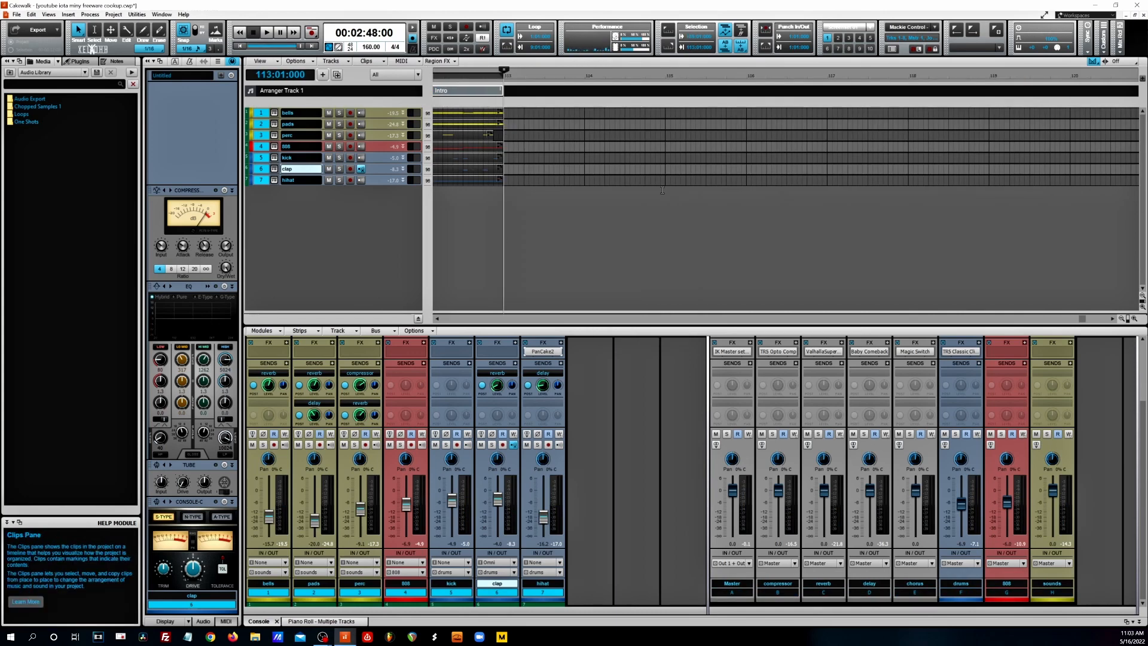
# - Fit the whole song in view, collapse the console, and expand the track strips
pyautogui.hotkey('shift', 'f')
pyautogui.press('d')
pyautogui.click(403, 113)
pyautogui.click(403, 157)
pyautogui.click(403, 203)
pyautogui.click(403, 248)
pyautogui.click(403, 292)
pyautogui.click(403, 338)
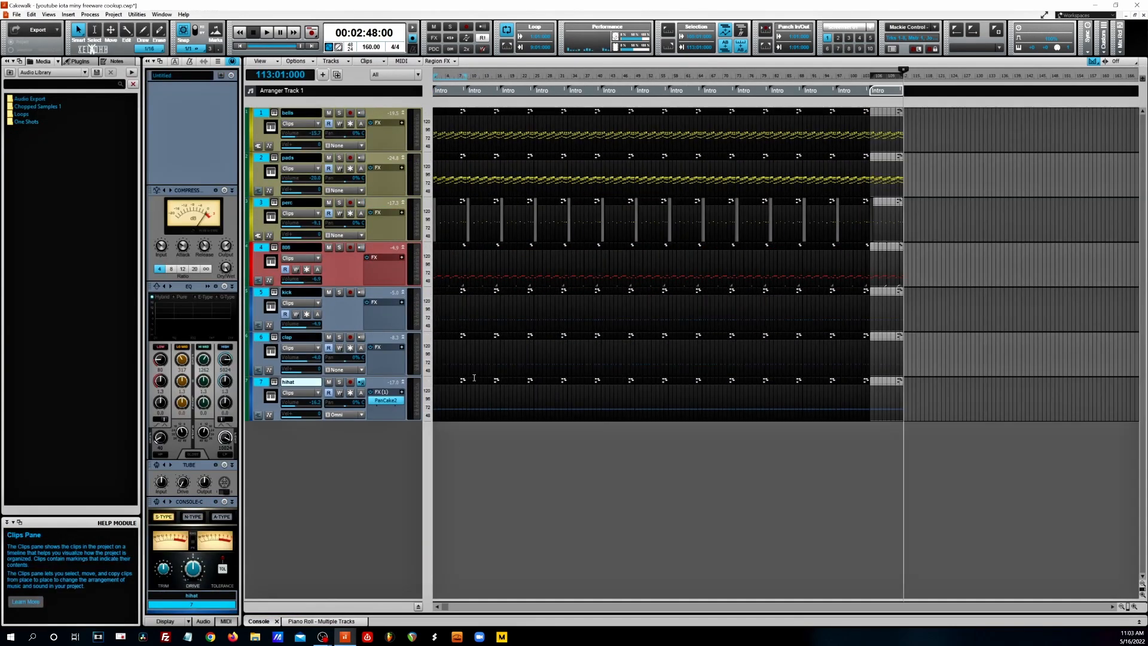
# - Label the second and third arranger sections as Chorus
pyautogui.rightClick(480, 90)
pyautogui.moveTo(526, 146)
pyautogui.click(617, 202)
pyautogui.rightClick(509, 90)
pyautogui.click(642, 202)
# - Extend the fourth section to the end of bar 48, delete the section it overlaps, and label it Verse
pyautogui.moveTo(579, 91); pyautogui.dragTo(636, 91)
pyautogui.click(613, 91)
pyautogui.press('Delete')
pyautogui.rightClick(577, 91)
pyautogui.click(711, 174)
# - Label the section after the Verse as Bridge and delete the remaining Intro sections behind it
pyautogui.click(647, 91)
pyautogui.rightClick(647, 91)
pyautogui.click(781, 216)
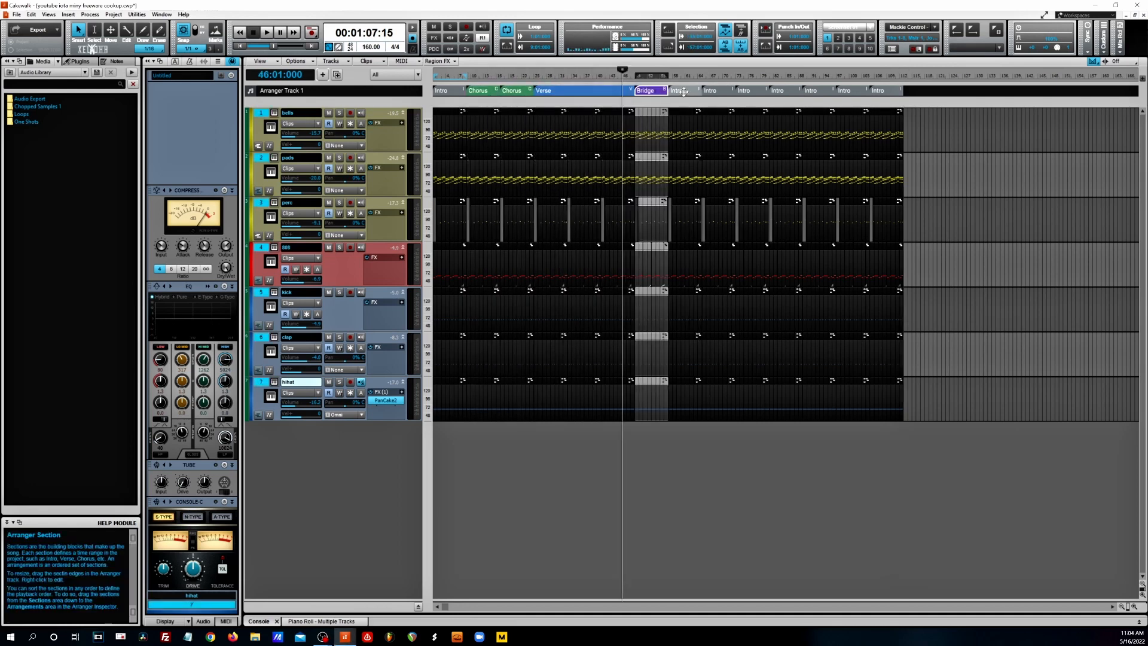
pyautogui.click(683, 92)
pyautogui.keyDown('shift'); pyautogui.click(882, 91); pyautogui.keyUp('shift')
pyautogui.press('Delete')
# - Build an arrangement of Intro, Chorus, Chorus, Verse, Chorus, Chorus, Verse, Bridge, Chorus and commit it to the project
pyautogui.click(174, 61)
pyautogui.click(187, 104)
pyautogui.keyDown('shift'); pyautogui.click(187, 156); pyautogui.keyUp('shift')
pyautogui.moveTo(188, 157); pyautogui.dragTo(192, 435)
pyautogui.moveTo(192, 403); pyautogui.dragTo(192, 488)
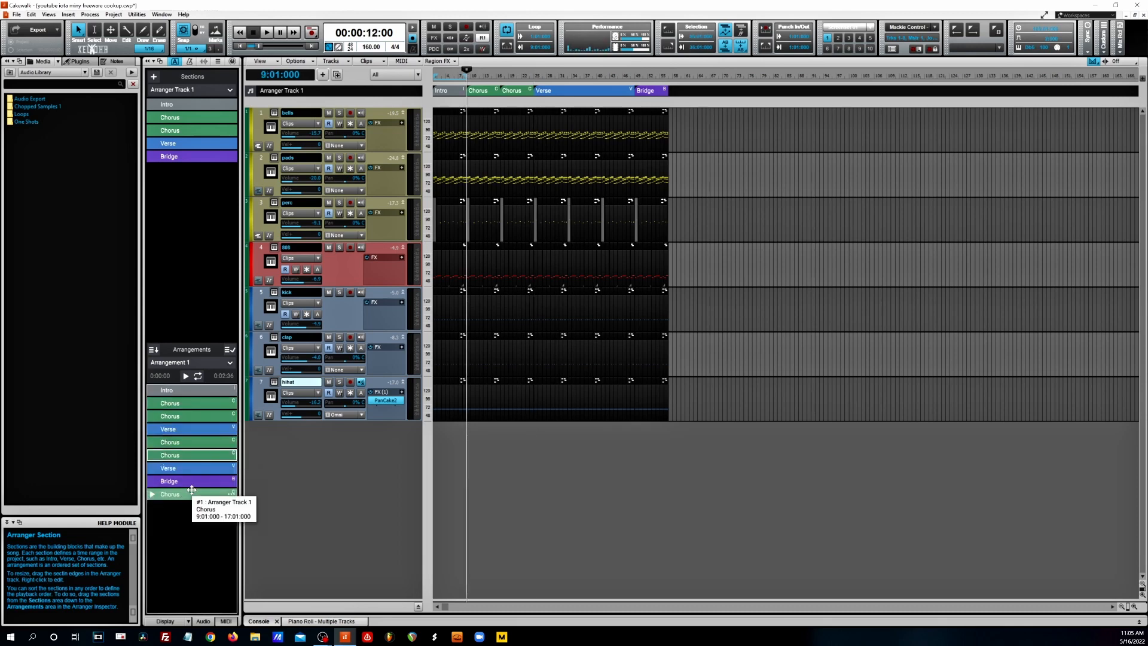
pyautogui.click(229, 349)
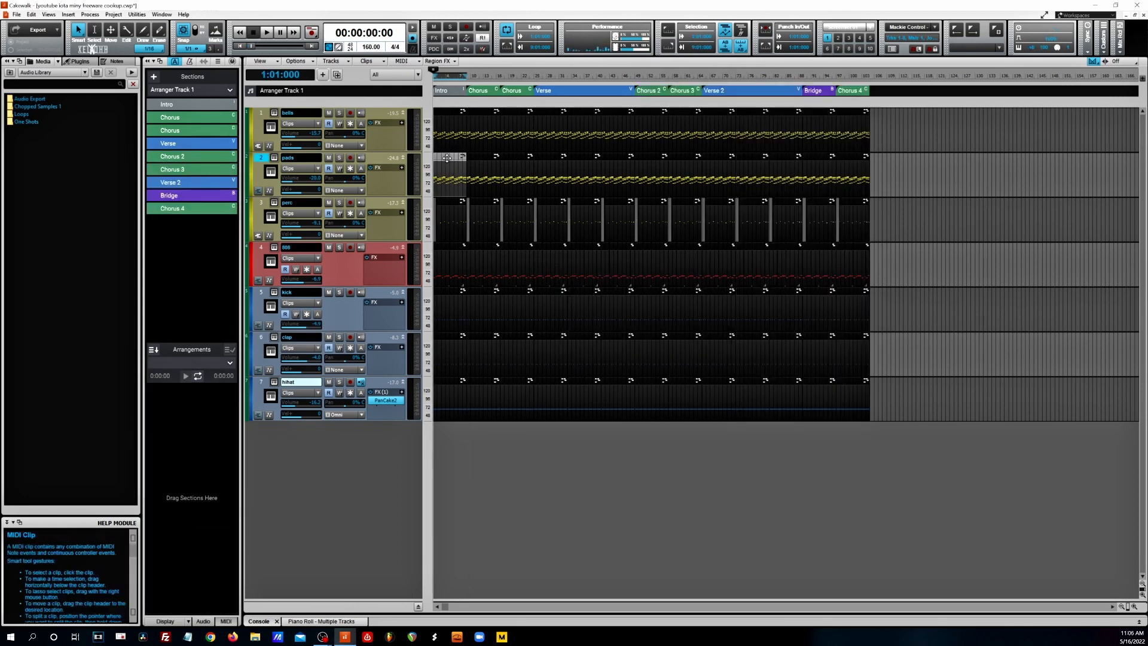
# - Delete the 808 clips after the Intro and refill the track from bar 9 with copies of the Intro's 808 clip
pyautogui.moveTo(870, 264); pyautogui.dragTo(467, 261)
pyautogui.press('Delete')
pyautogui.click(464, 247)
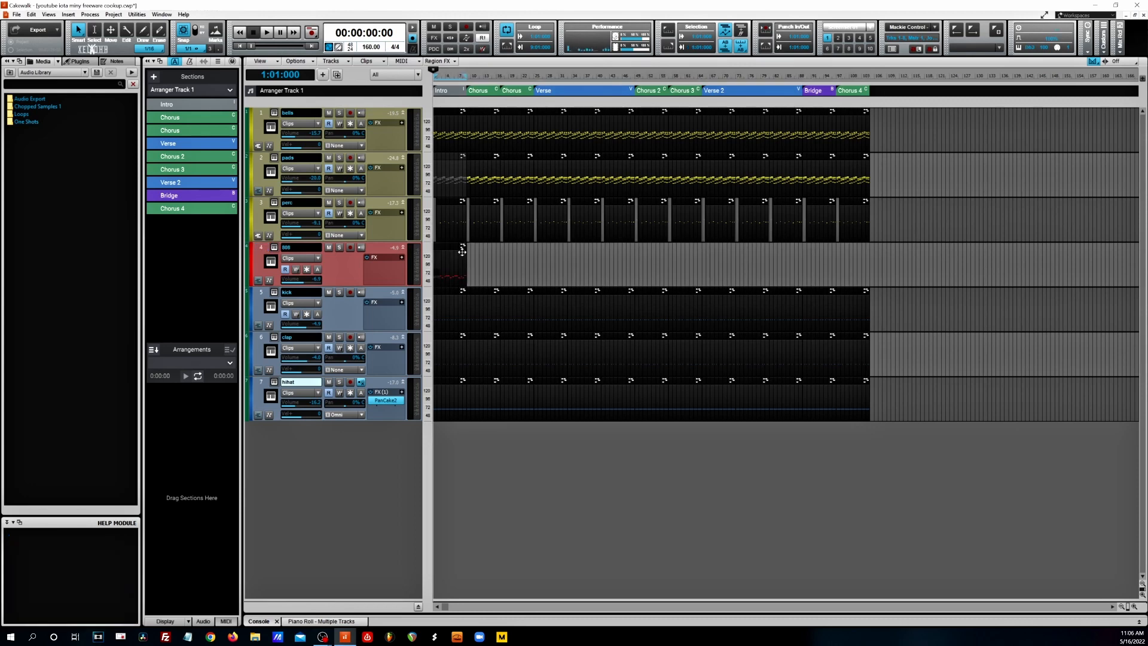
pyautogui.hotkey('ctrl', 'c')
pyautogui.click(468, 257)
pyautogui.hotkey('ctrl', 'v')
pyautogui.hotkey('ctrl', 'v')
pyautogui.hotkey('ctrl', 'v')
pyautogui.hotkey('ctrl', 'v')
pyautogui.hotkey('ctrl', 'v')
pyautogui.hotkey('ctrl', 'v')
pyautogui.hotkey('ctrl', 'v')
pyautogui.hotkey('ctrl', 'v')
pyautogui.hotkey('ctrl', 'v')
pyautogui.hotkey('ctrl', 'v')
pyautogui.hotkey('ctrl', 'v')
pyautogui.hotkey('ctrl', 'v')
# - Mute the Intro's kick clip, the 808, hihat and bells clips opening Verse 2, and the following bells clip
pyautogui.click(448, 293)
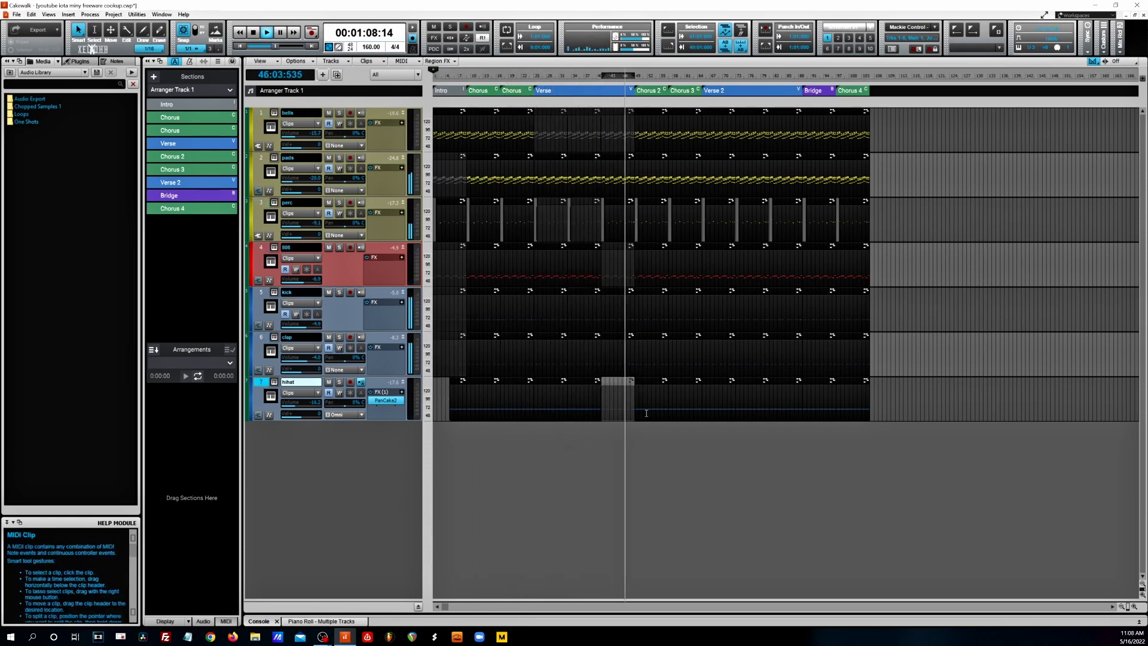
pyautogui.click(717, 263)
pyautogui.press('k')
pyautogui.click(719, 396)
pyautogui.press('k')
pyautogui.click(721, 128)
pyautogui.press('k')
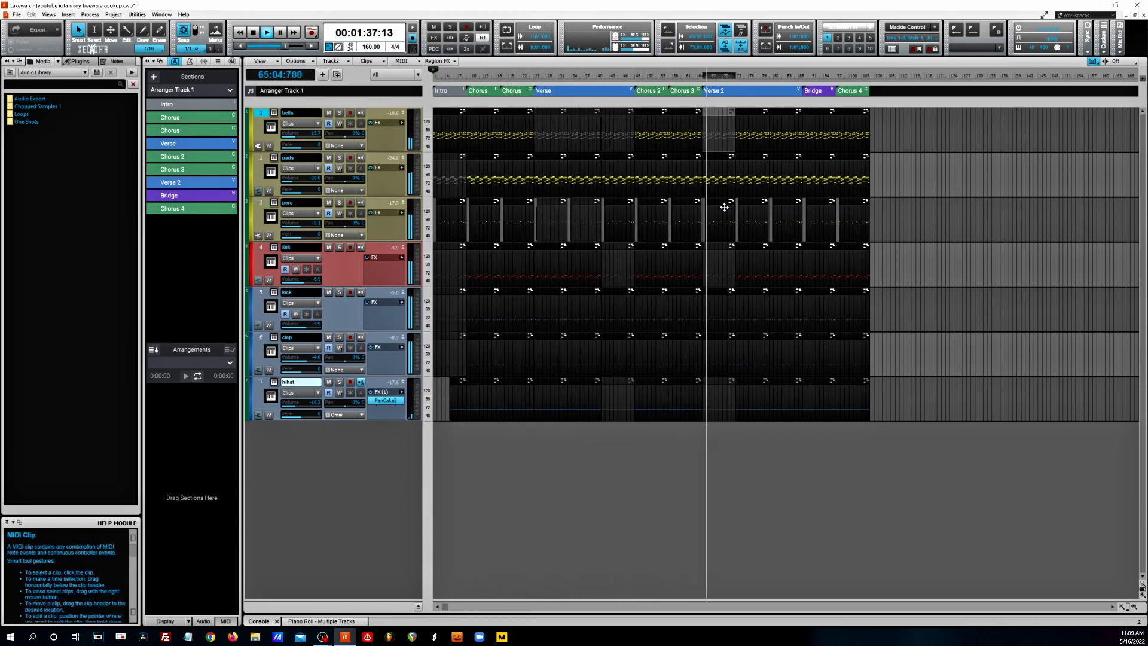
pyautogui.click(753, 128)
pyautogui.press('k')
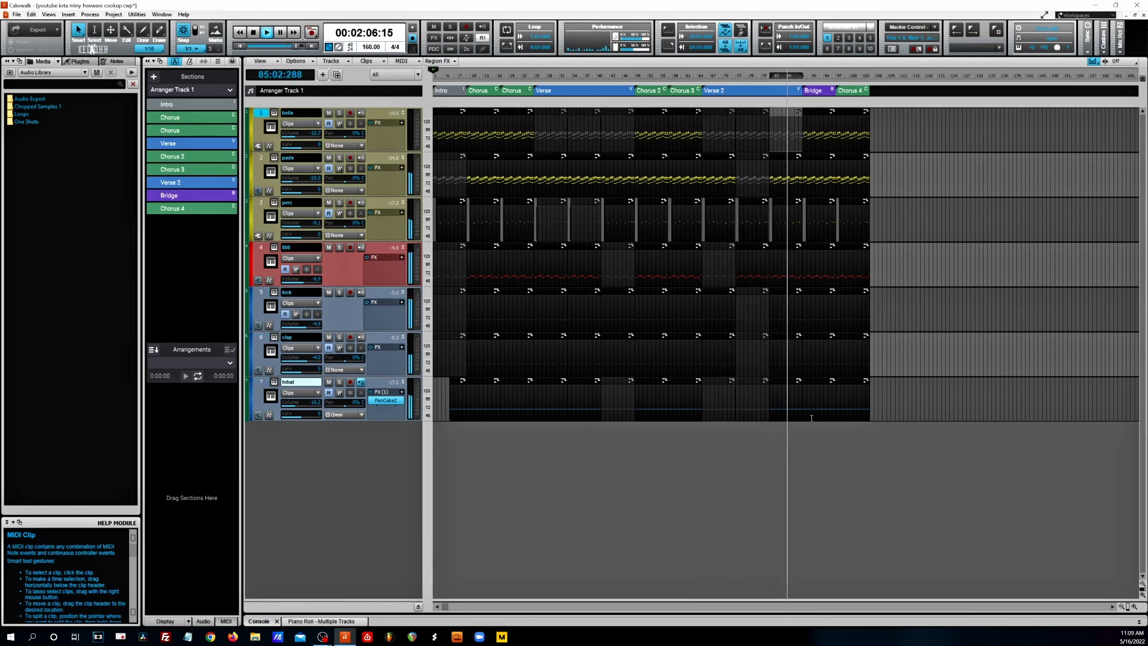
# - Mute the pads and kick clips in the Bridge
pyautogui.click(820, 175)
pyautogui.press('k')
pyautogui.click(819, 309)
pyautogui.press('k')
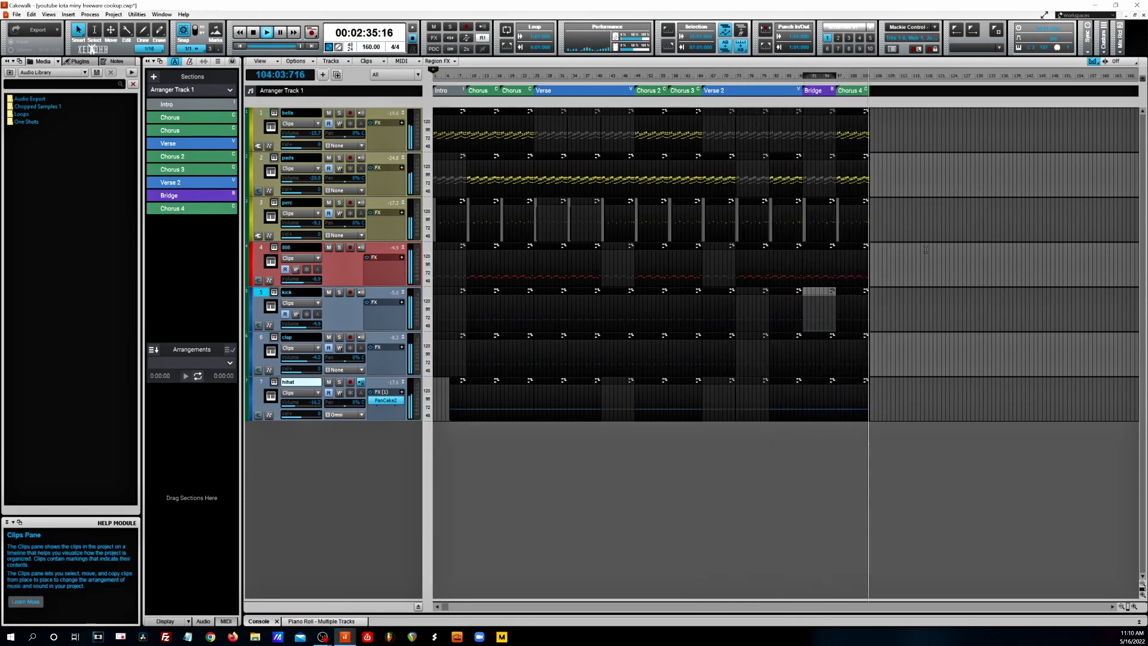
# - Extend the Chorus 4 section's end by about three bars and play the song from the start
pyautogui.moveTo(869, 91); pyautogui.dragTo(882, 91)
pyautogui.press('space')
pyautogui.press('space')
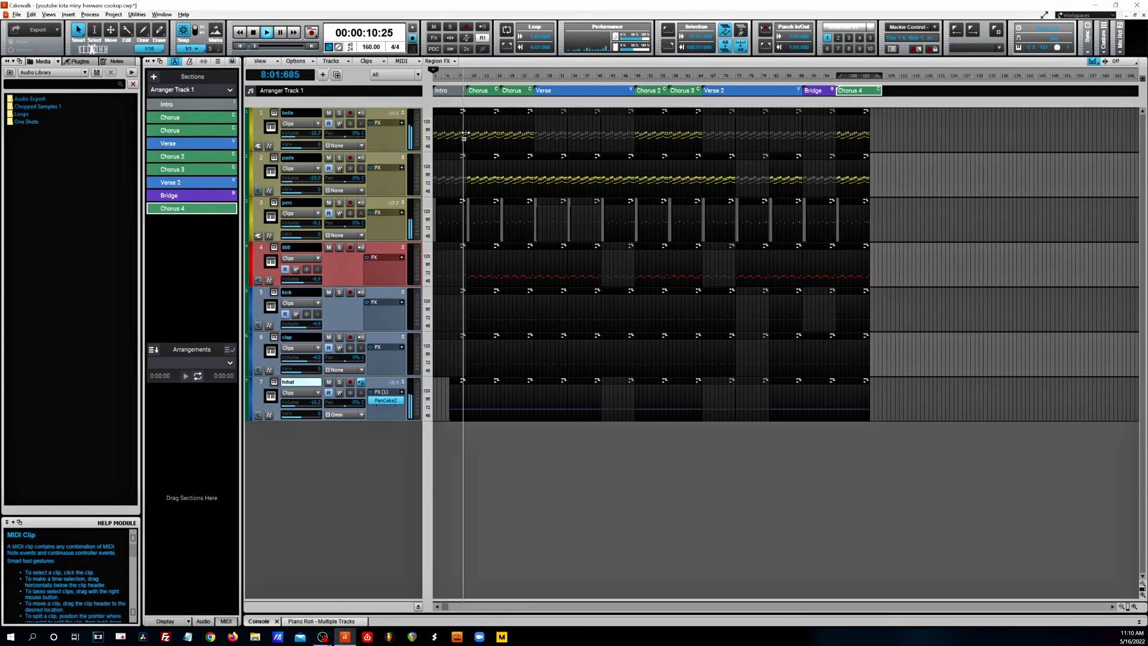
# - Change the snap resolution and trim the last bar off the Intro's perc and hihat clips
pyautogui.press('space')
pyautogui.scroll(3, 466, 134)
pyautogui.click(192, 48)
pyautogui.click(197, 87)
pyautogui.moveTo(546, 222); pyautogui.dragTo(533, 222)
pyautogui.moveTo(537, 394); pyautogui.dragTo(533, 394)
pyautogui.press('space')
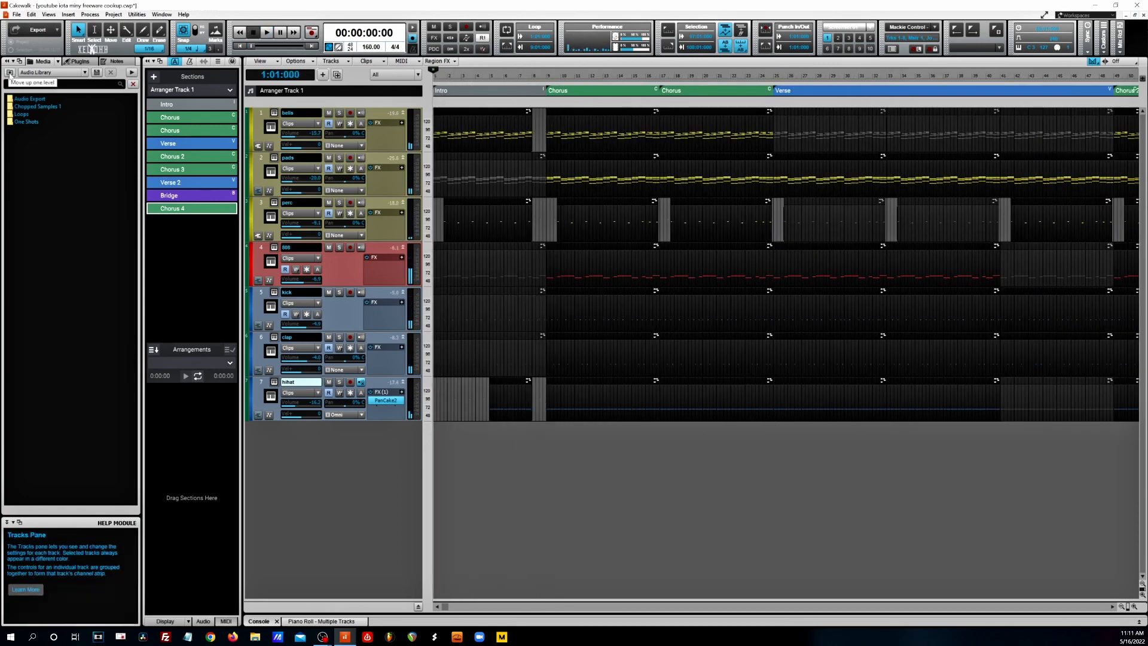
# - Place FX Big Reverse_2.wav from the fx folder on a new track in bar 8, leading into the first Chorus
pyautogui.click(9, 73)
pyautogui.doubleClick(28, 153)
pyautogui.click(34, 100)
pyautogui.moveTo(34, 99); pyautogui.dragTo(528, 446)
pyautogui.scroll(3, 755, 447)
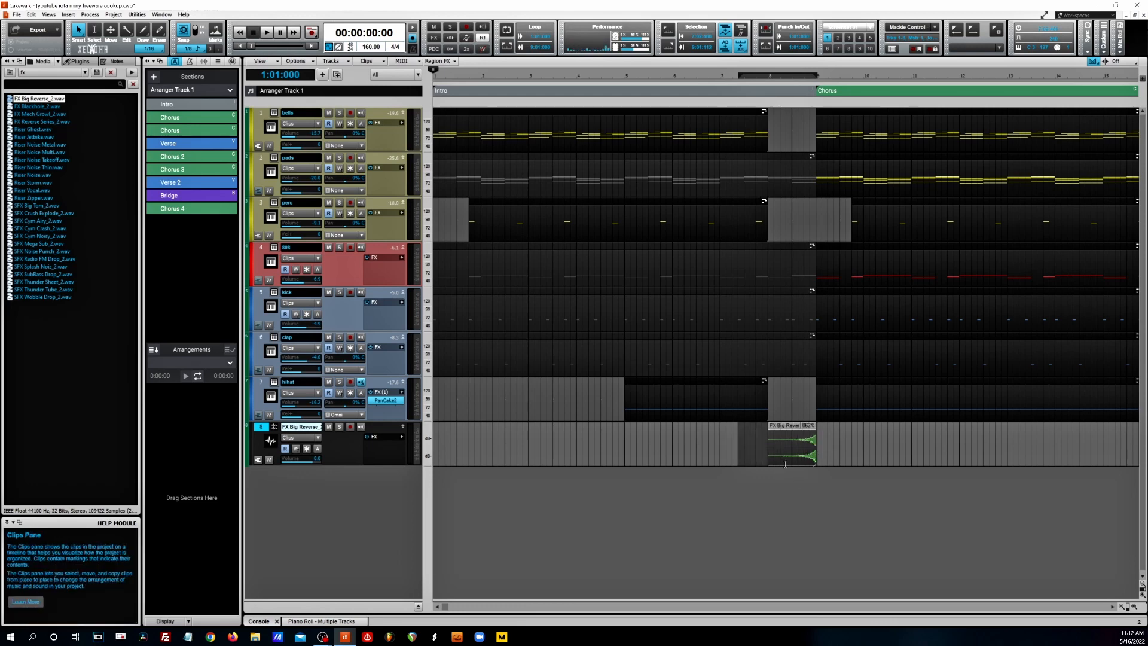
pyautogui.moveTo(769, 446); pyautogui.dragTo(737, 449)
# - Place XEL OHH_crash_1.wav from the percussion folder on a new track at the first Chorus and lengthen its clip slightly
pyautogui.click(9, 73)
pyautogui.doubleClick(27, 159)
pyautogui.moveTo(36, 99); pyautogui.dragTo(824, 472)
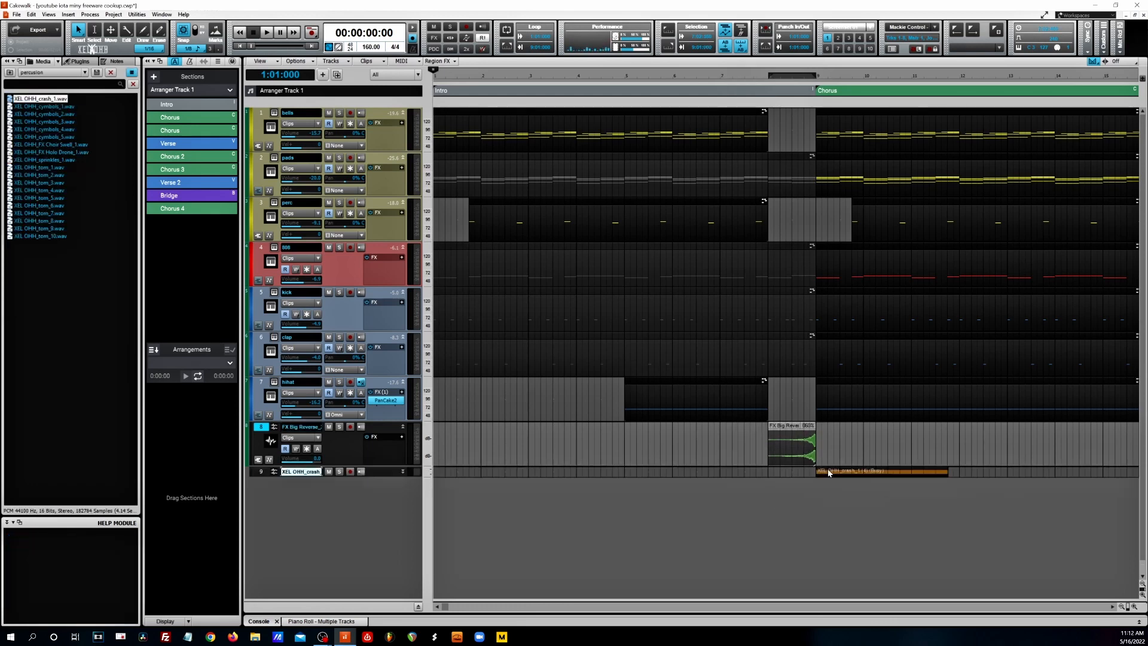
pyautogui.moveTo(948, 472); pyautogui.dragTo(958, 472)
# - Enlarge the track strips and lower the volumes of the crash and reverse FX tracks while auditioning them
pyautogui.click(793, 449)
pyautogui.click(403, 472)
pyautogui.moveTo(428, 496); pyautogui.dragTo(433, 496)
pyautogui.moveTo(312, 491); pyautogui.dragTo(300, 491)
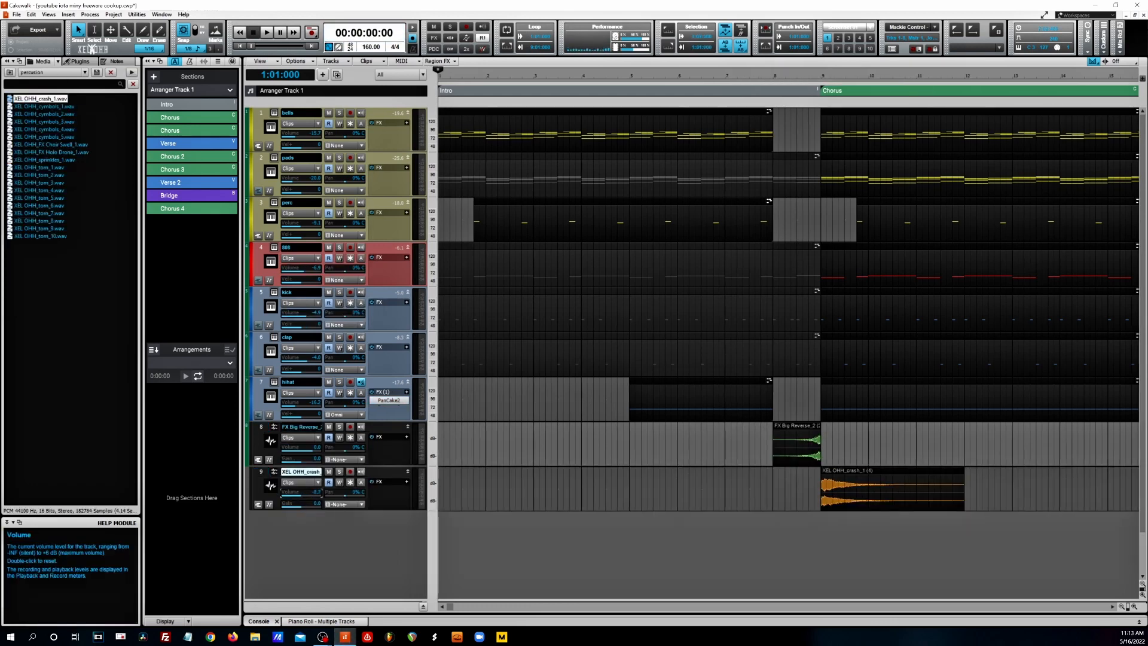
pyautogui.moveTo(312, 448); pyautogui.dragTo(297, 447)
pyautogui.press('space')
pyautogui.scroll(-6, 598, 508)
pyautogui.scroll(-2, 598, 508)
# - Copy the reverse FX and crash clips to the following section changes, collapse their two tracks, and play the song
pyautogui.scroll(-1, 389, 517)
pyautogui.scroll(1, 388, 516)
pyautogui.press('space')
pyautogui.moveTo(301, 492); pyautogui.dragTo(292, 491)
pyautogui.press('space')
pyautogui.rightClick(515, 473)
pyautogui.moveTo(541, 473)
pyautogui.mouseDown()
pyautogui.moveTo(515, 473)
pyautogui.moveTo(480, 426)
pyautogui.moveTo(583, 427)
pyautogui.mouseUp()
pyautogui.click(543, 498)
pyautogui.scroll(-2, 446, 514)
pyautogui.click(408, 472)
pyautogui.click(408, 427)
pyautogui.press('space')
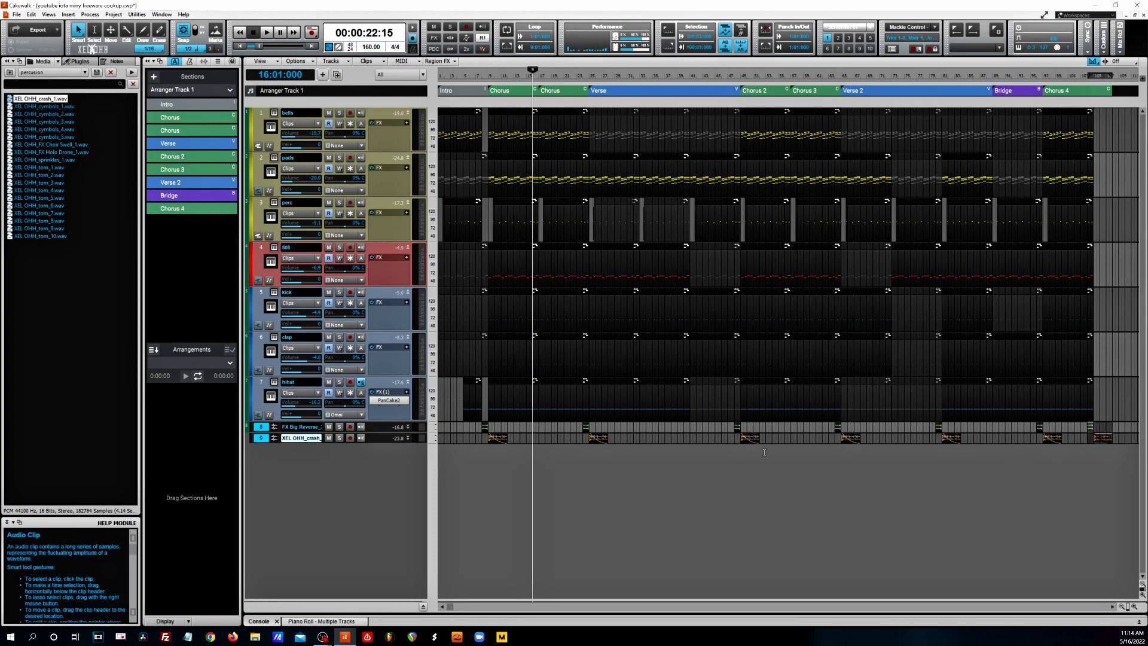
pyautogui.press('space')
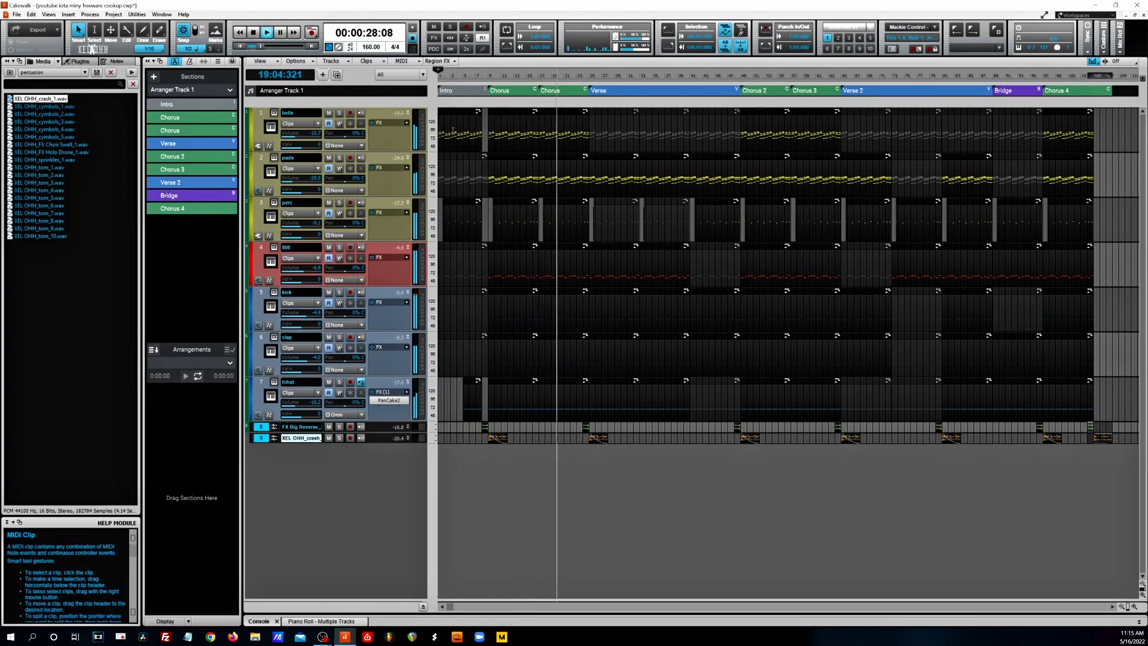
# - Open the bells track's EQ, reshape its curve by moving a band lower, and audition it
pyautogui.click(261, 112)
pyautogui.click(232, 61)
pyautogui.click(207, 286)
pyautogui.moveTo(481, 345); pyautogui.dragTo(449, 388)
pyautogui.press('space')
pyautogui.press('space')
# - Play back the arrangement around the Verse to check its transitions and the 808
pyautogui.click(584, 427)
pyautogui.press('space')
pyautogui.press('space')
pyautogui.click(648, 246)
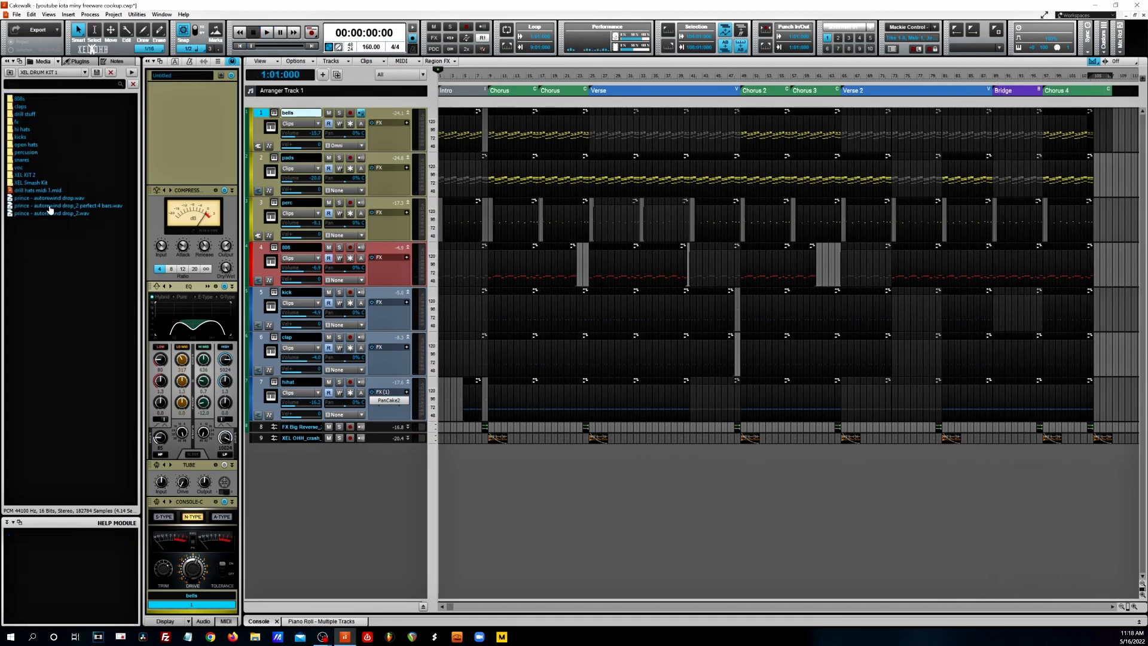
# - Place prince - autorewind drop_2 perfect 4 bars.wav on a new track at about bar 7 and lower its volume
pyautogui.moveTo(69, 205); pyautogui.dragTo(487, 449)
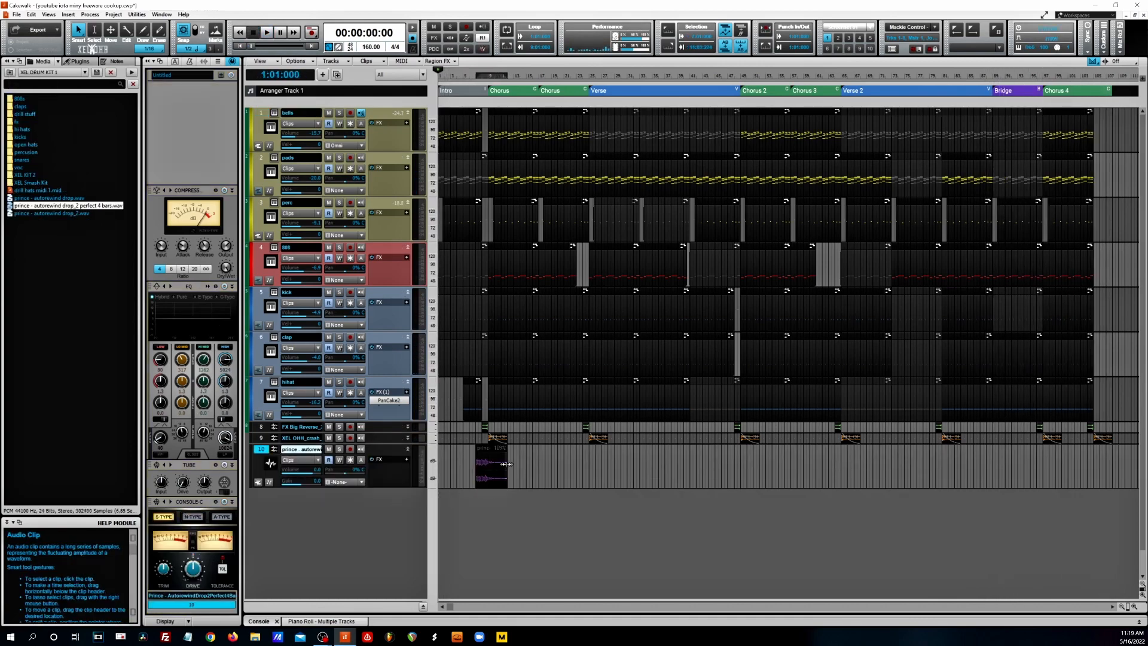
pyautogui.moveTo(315, 470); pyautogui.dragTo(302, 471)
pyautogui.press('space')
# - Trim about one bar off the end of the autorewind drop clip and play the song from the start
pyautogui.moveTo(507, 471); pyautogui.dragTo(501, 471)
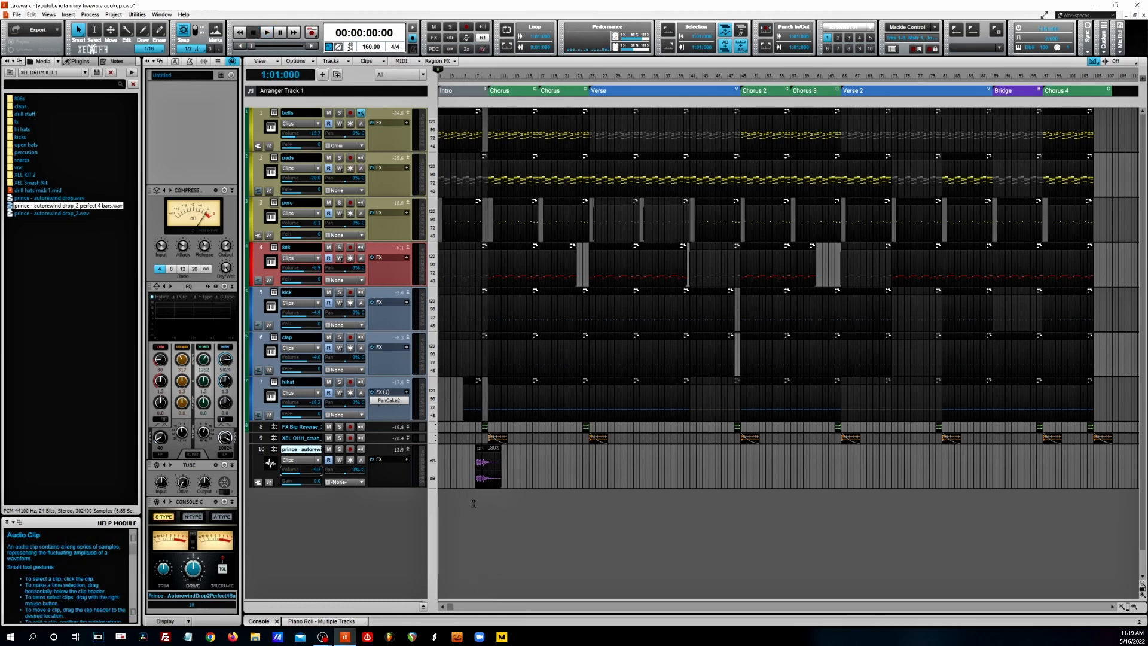
pyautogui.click(489, 472)
pyautogui.click(488, 506)
pyautogui.press('space')
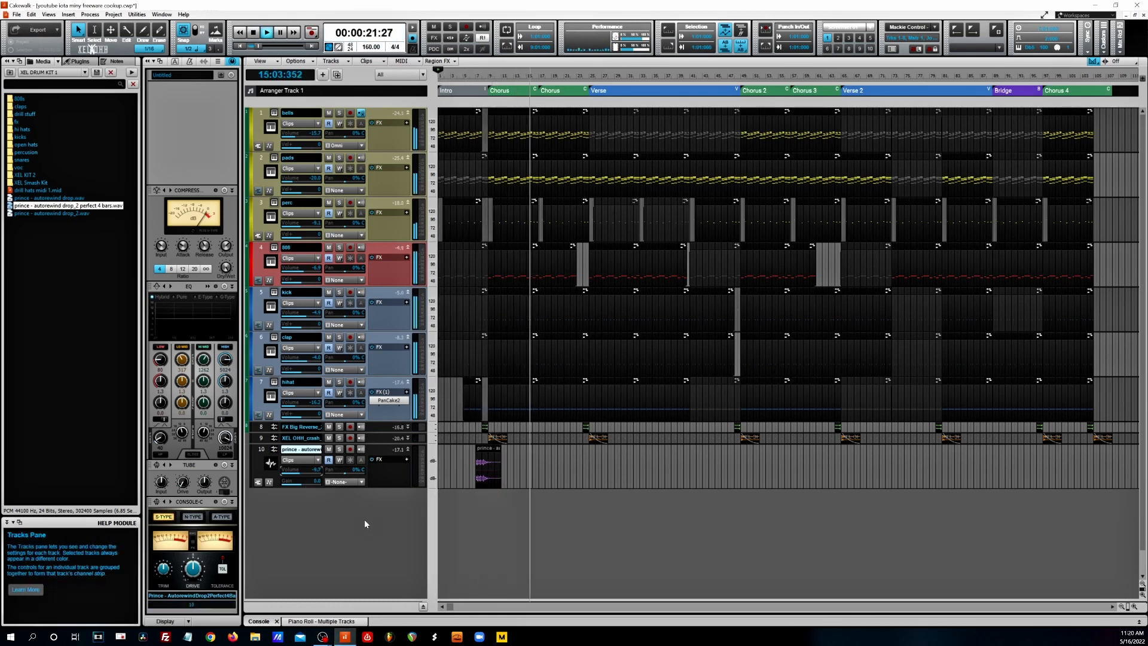